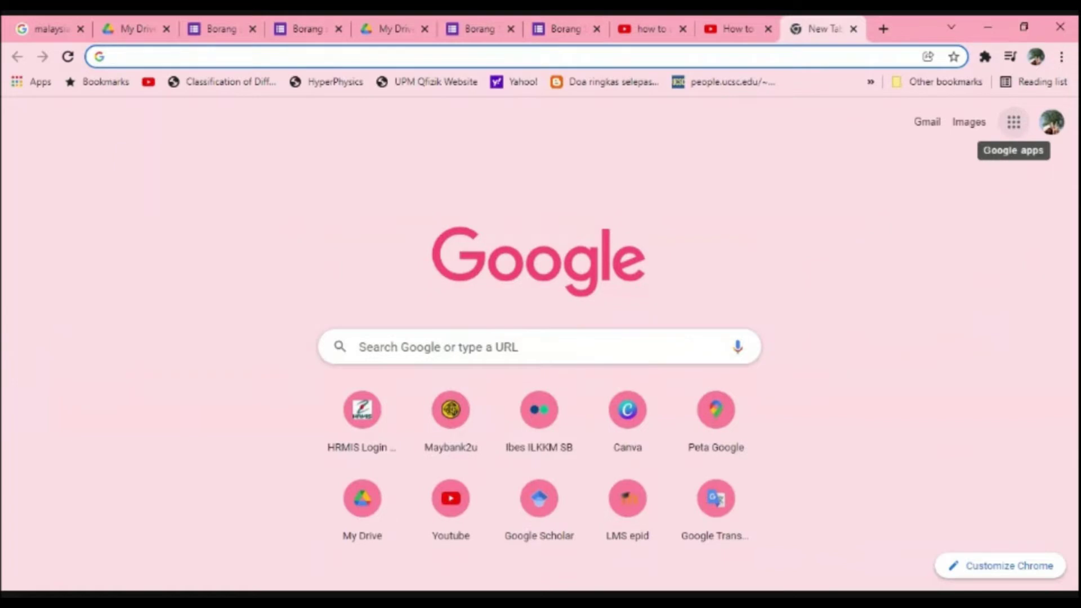
Step: From Google Drive, create a new blank Google Form via New > Google Forms
left_click(1019, 137)
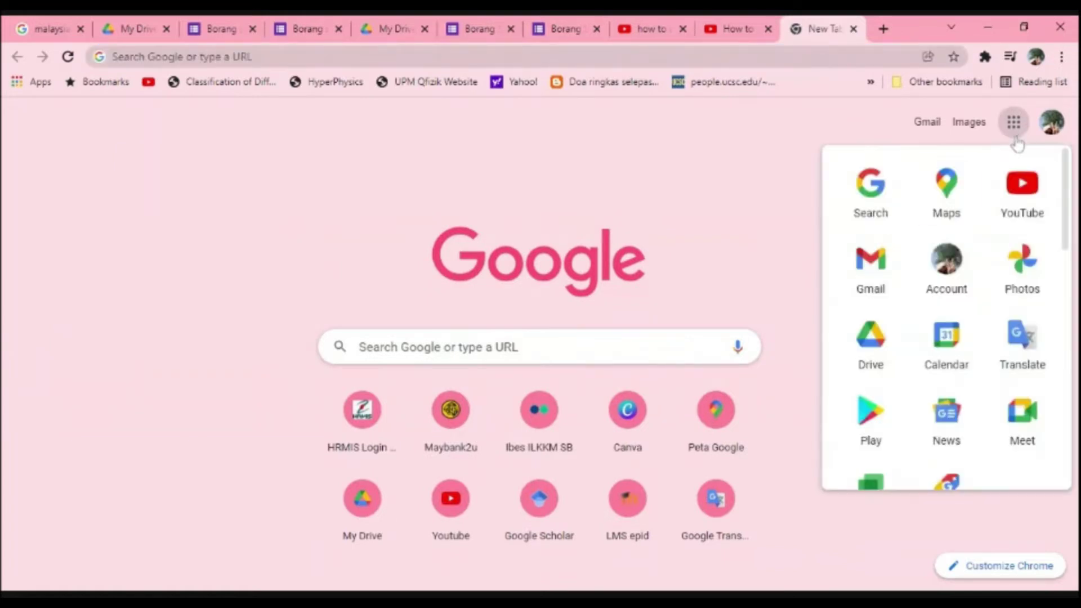
left_click(879, 340)
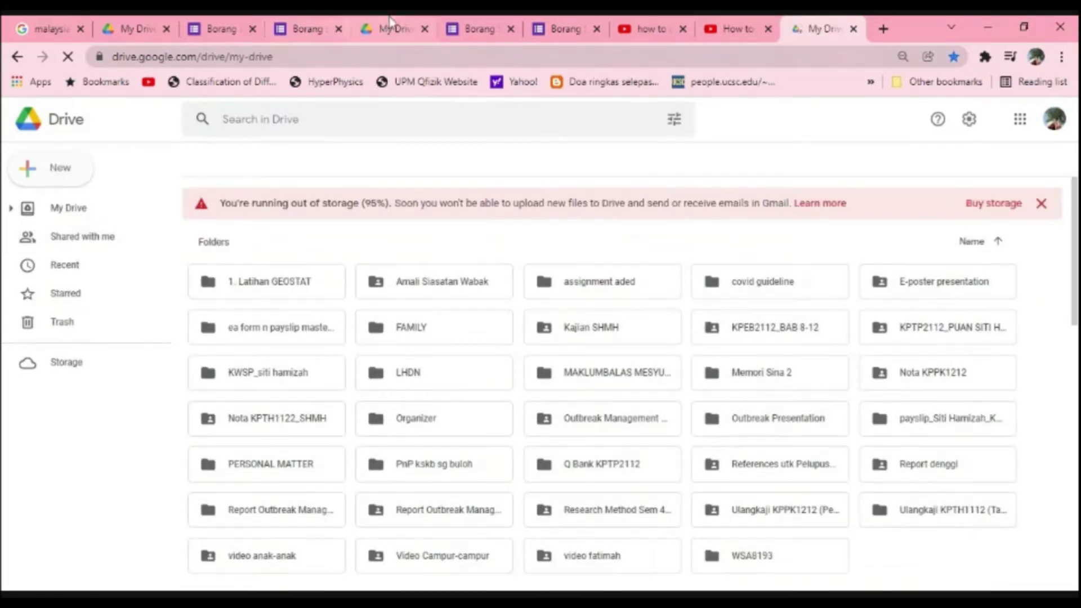
left_click(39, 172)
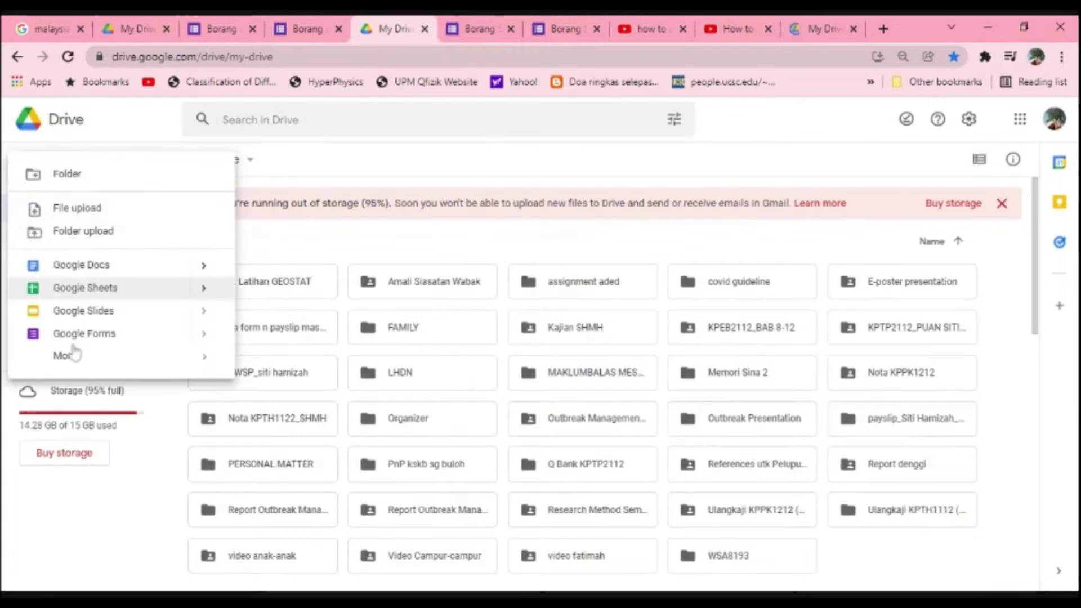
mouse_move(205, 334)
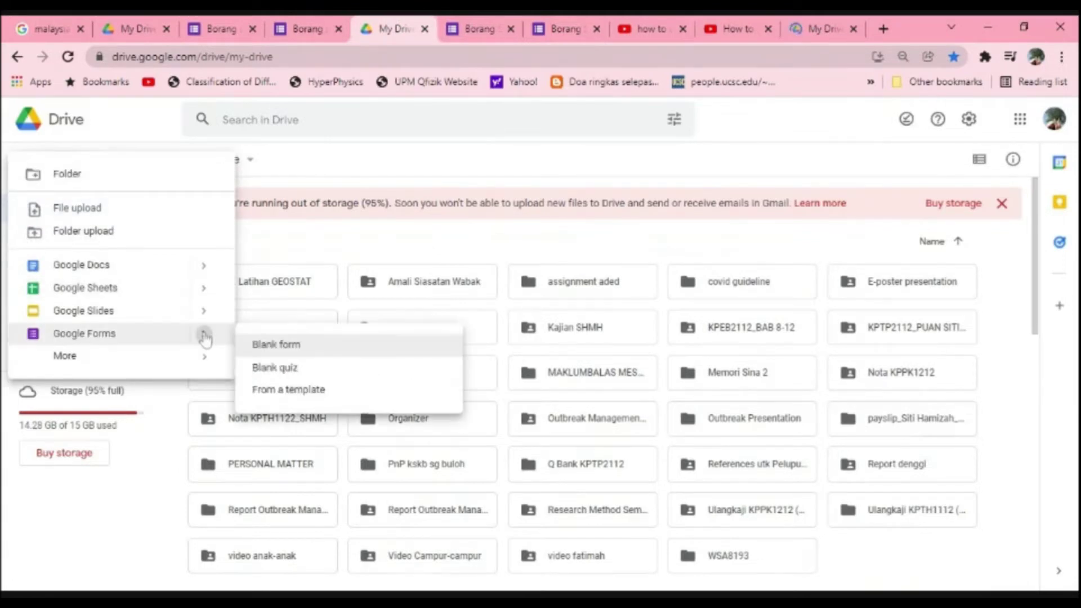
left_click(283, 350)
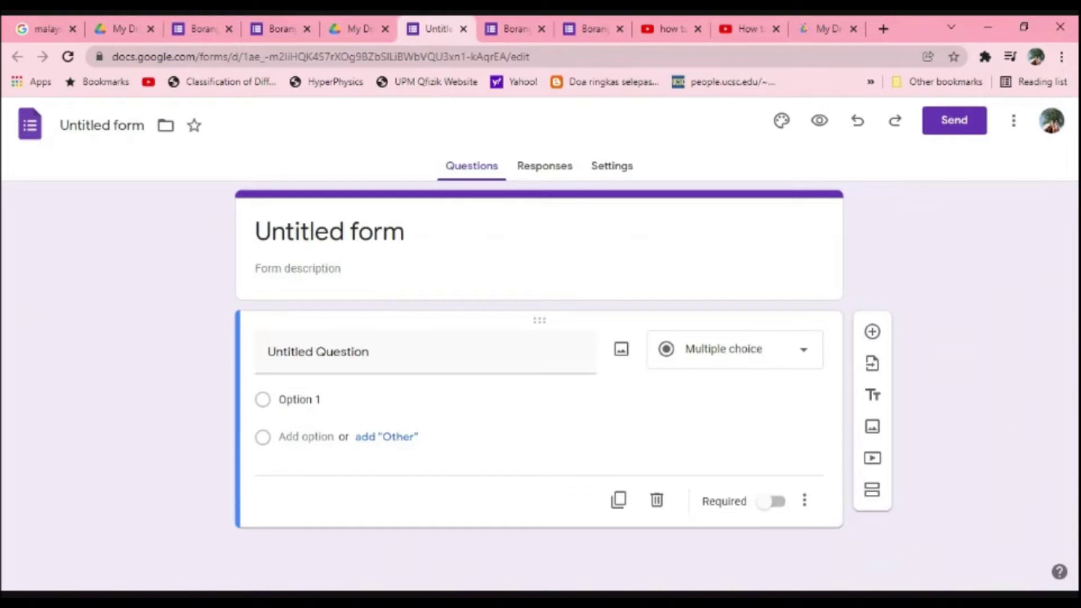
Step: Title the form 'Borang soal selidik siasatan Leptospirosis' and use that as its Drive file name
left_click(405, 232)
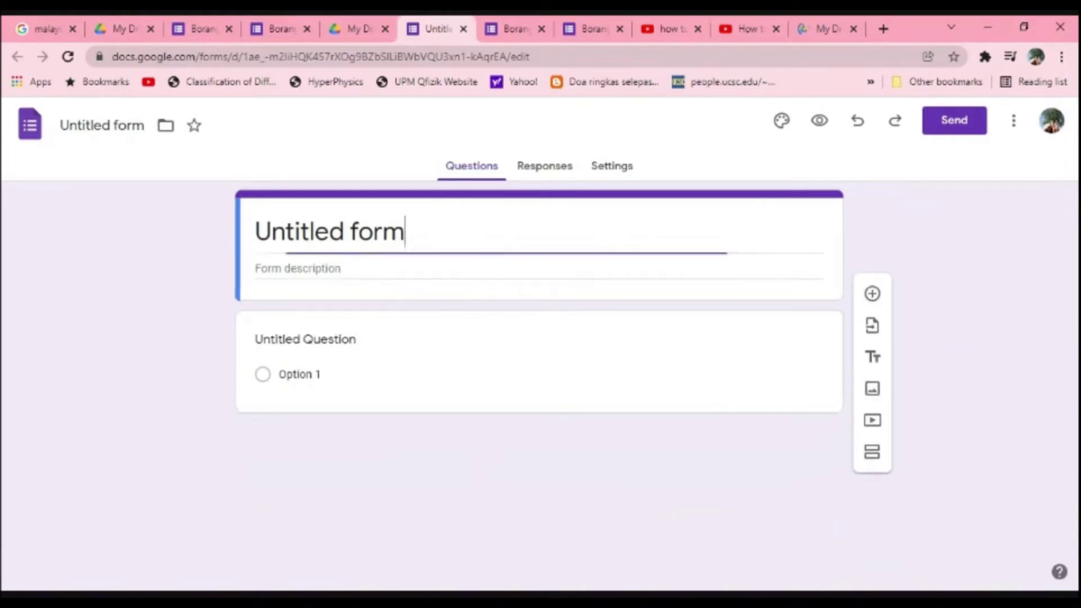
left_click_drag(405, 231, 255, 232)
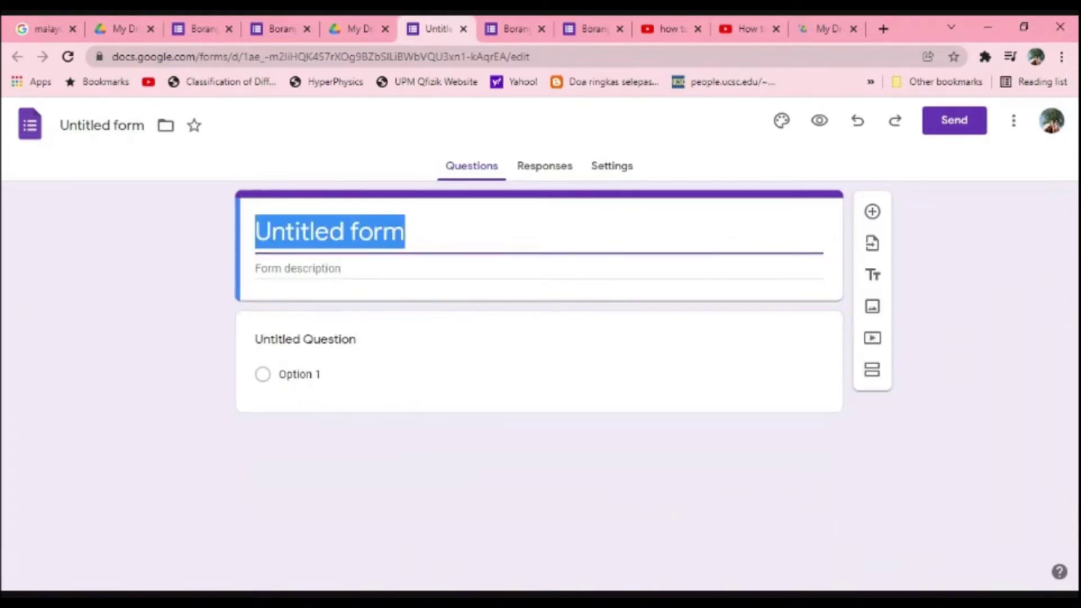
type("B")
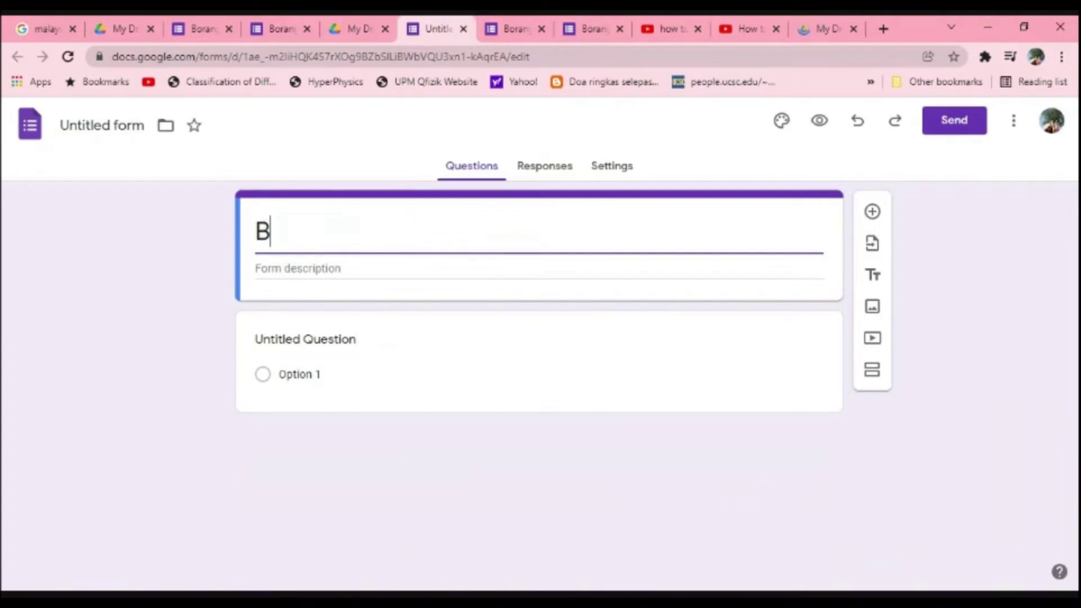
type("orang soal")
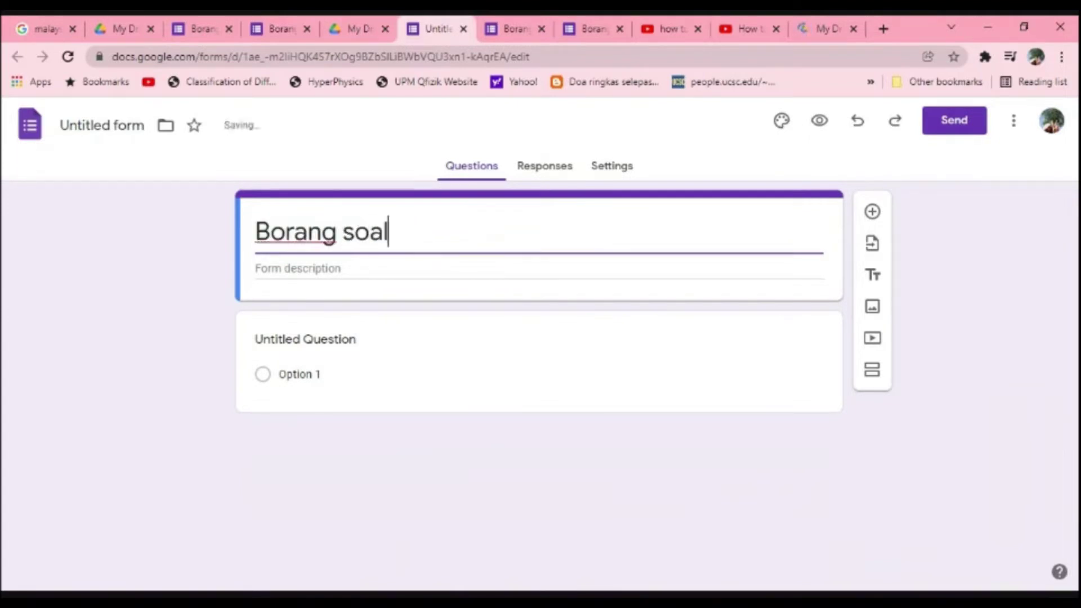
type(" selidik s")
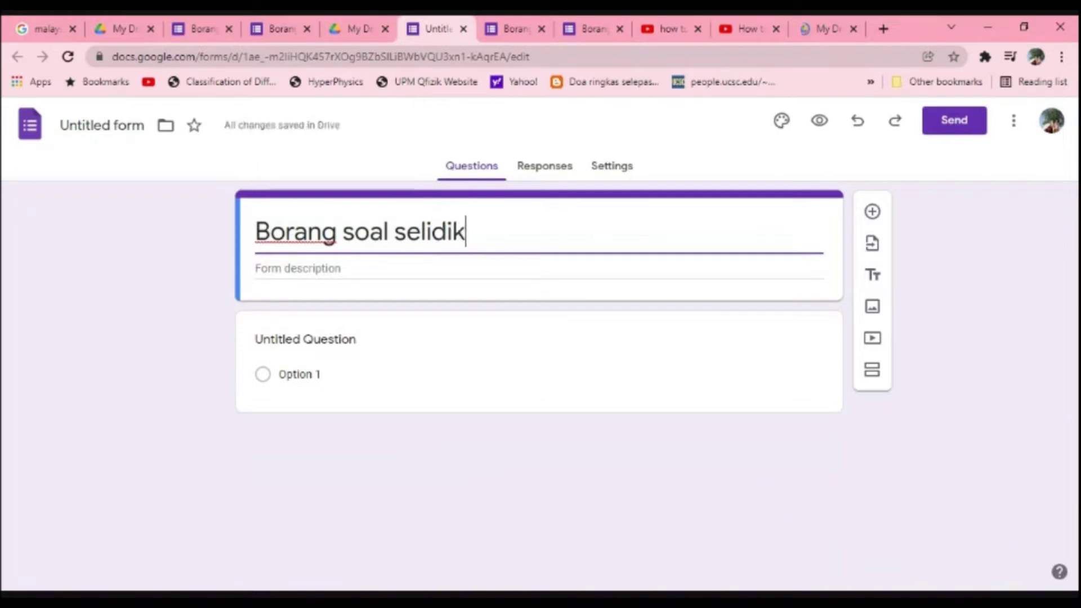
key("BackSpace")
type("sias")
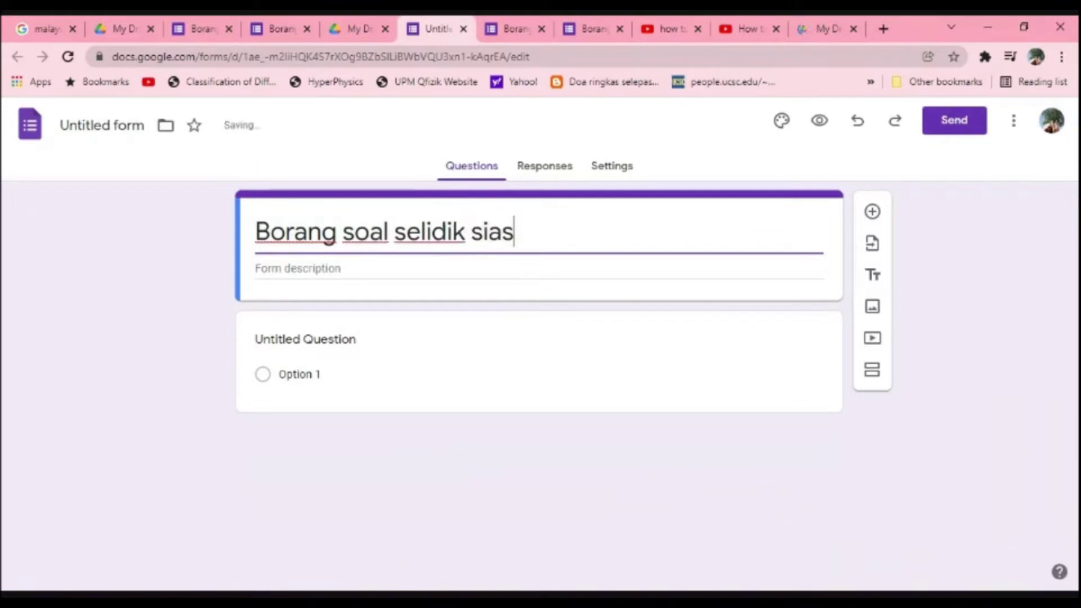
type("atan Le")
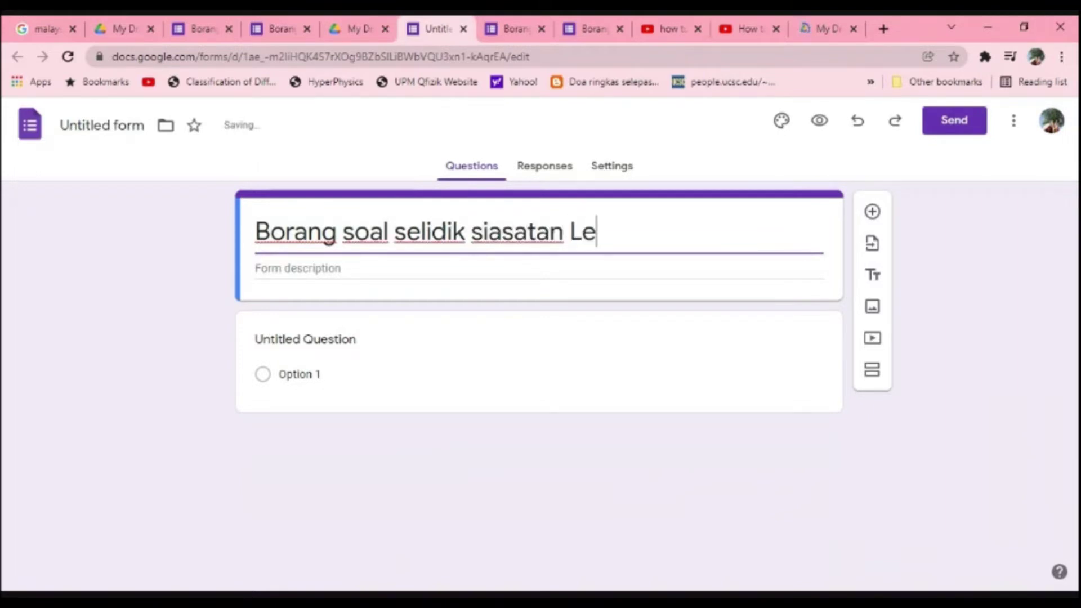
type("ptospirosis")
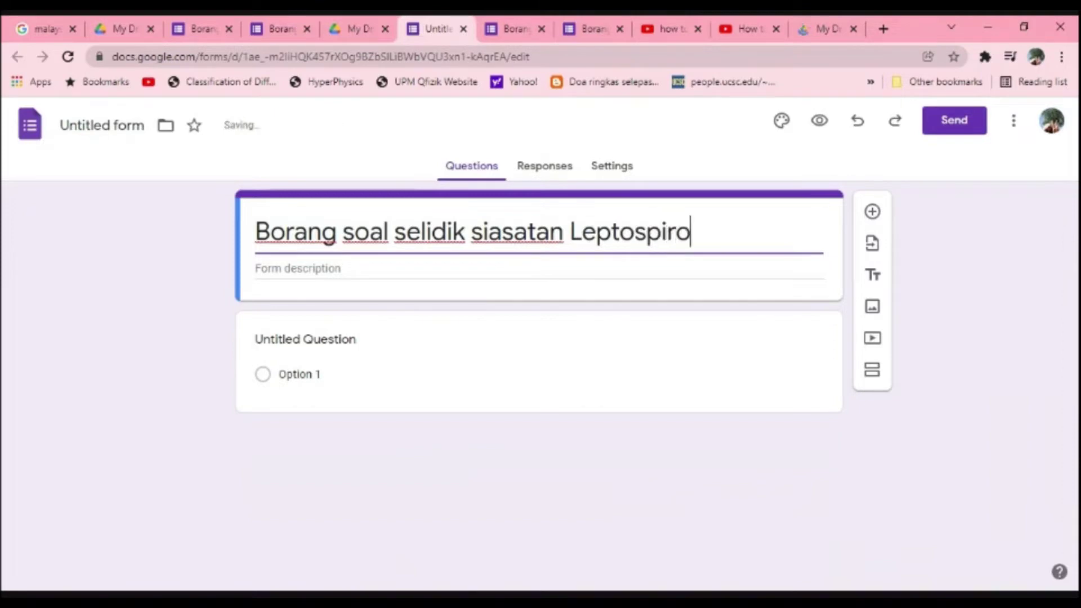
left_click(107, 125)
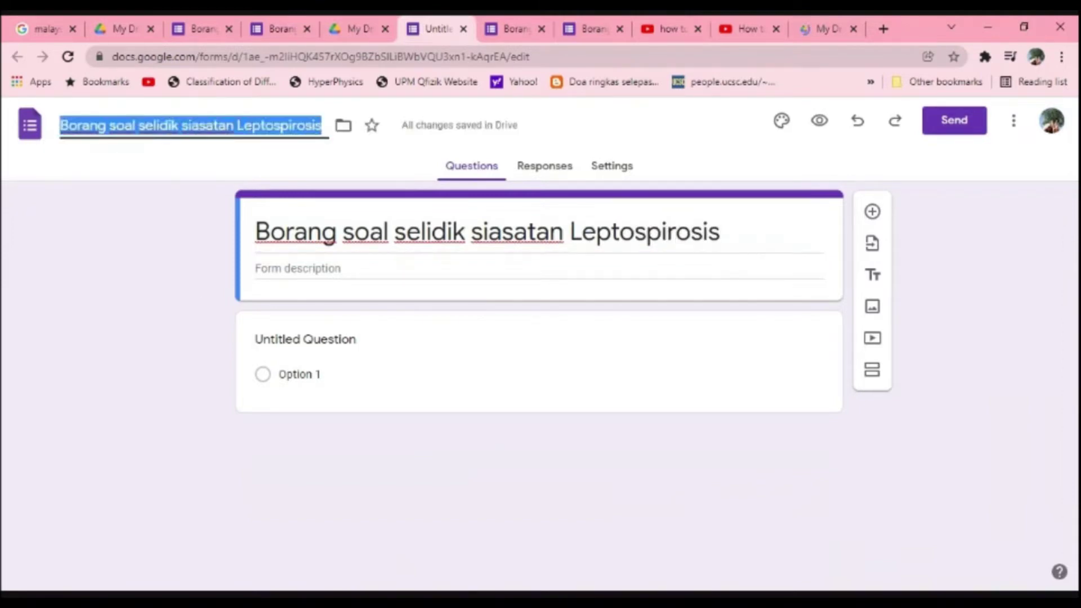
left_click(172, 344)
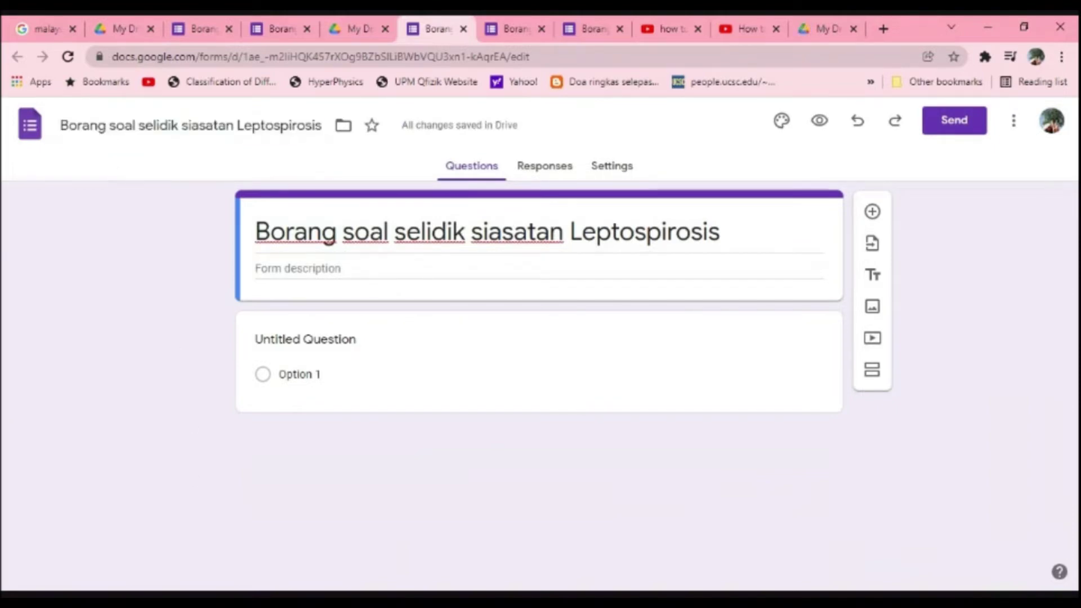
left_click(366, 25)
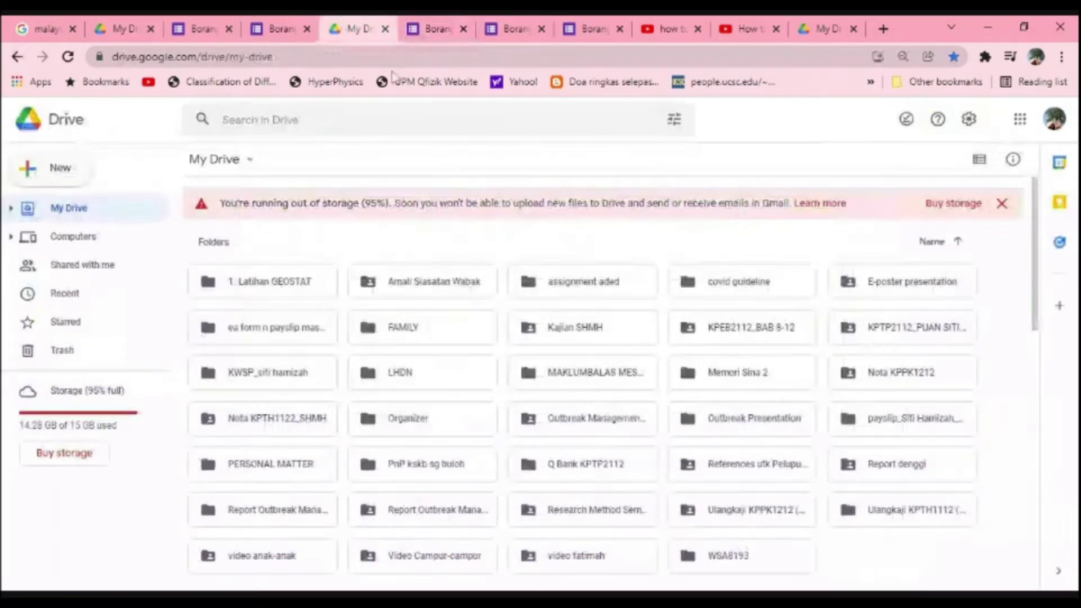
Step: Switch from My Drive back to the 'Borang' form editor tab
left_click(436, 28)
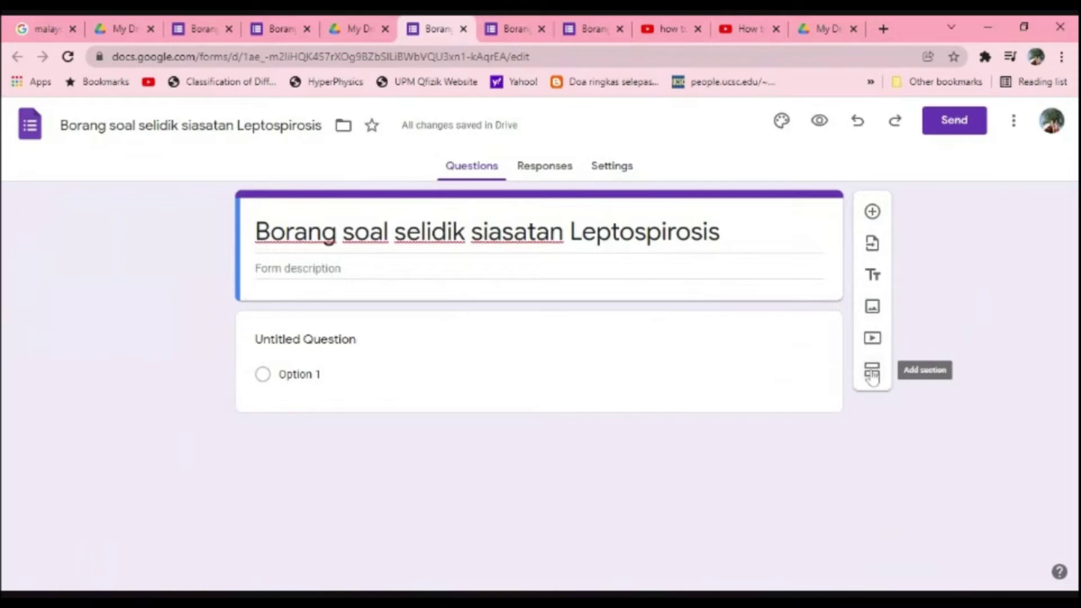
Step: Add a title-and-description block headed MAKLUMAT DEMOGRAFI
left_click(872, 273)
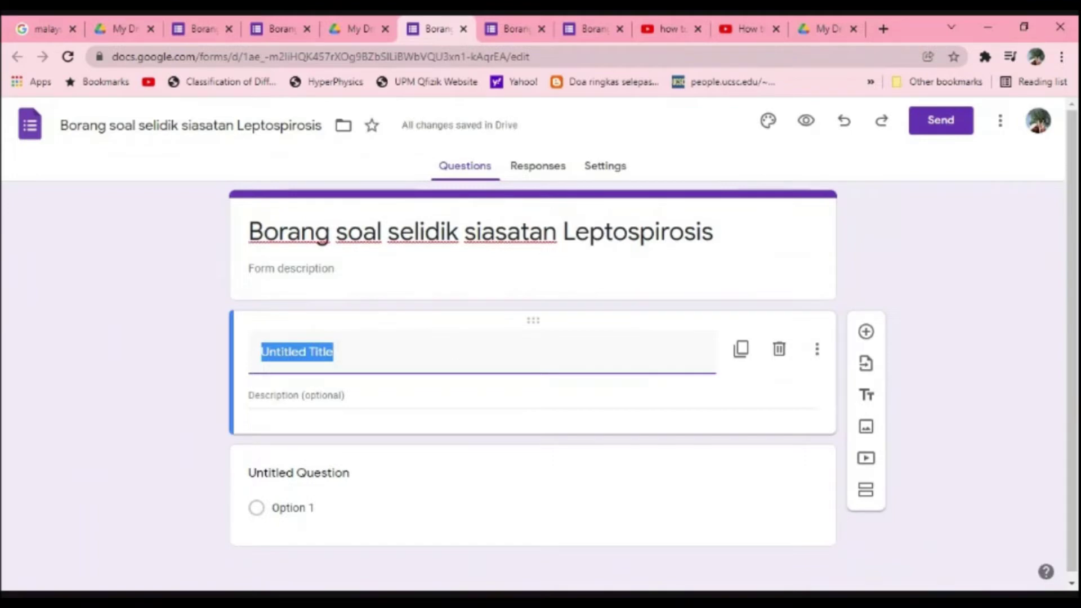
type("mali")
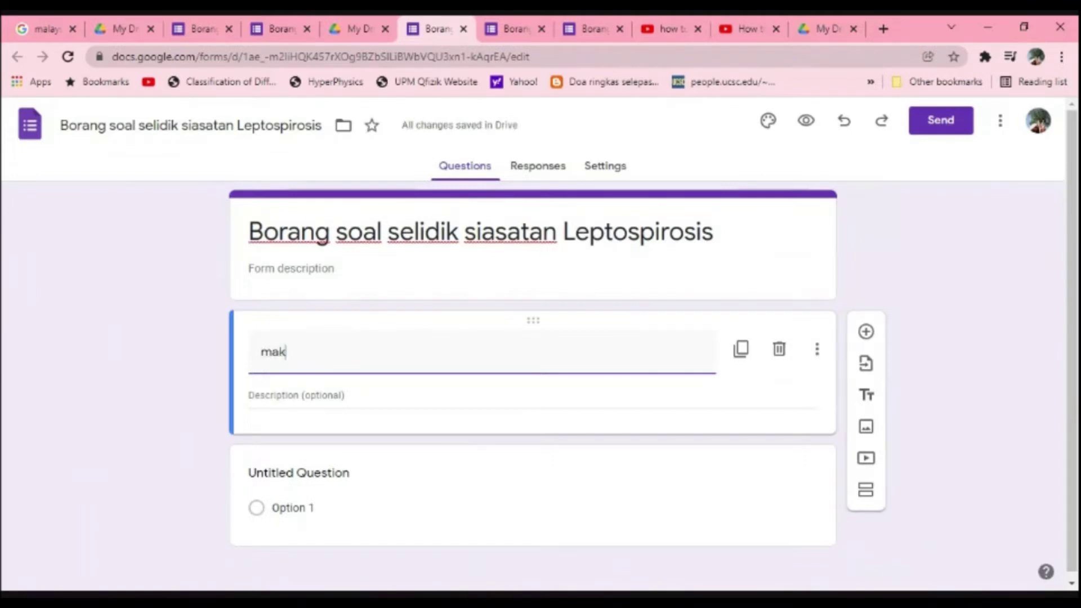
key("BackSpace")
key("BackSpace")
key("BackSpace")
key("BackSpace")
type("MA")
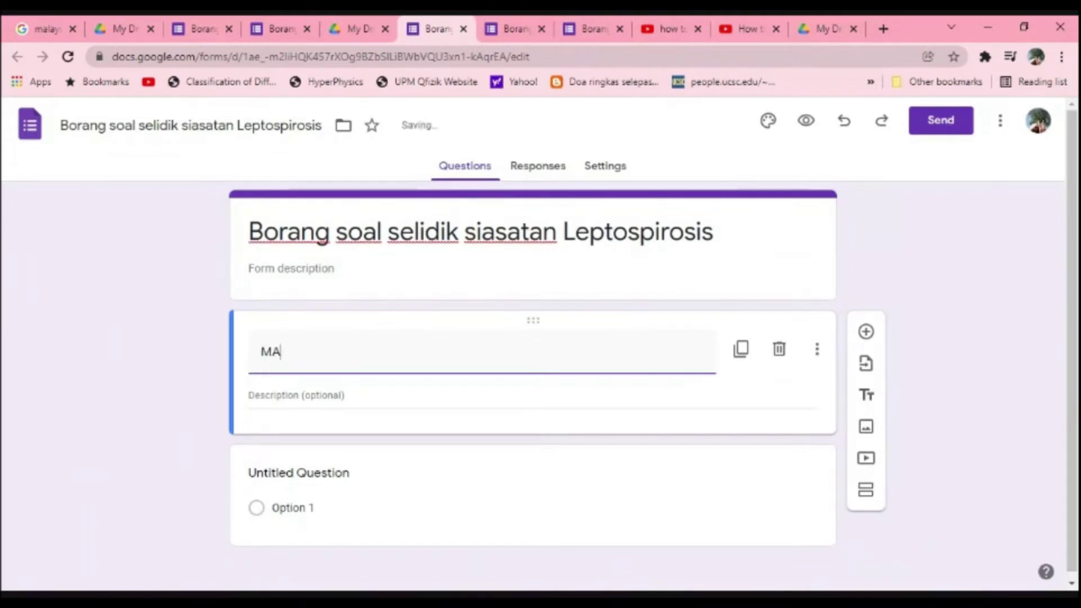
type("KLUMAT DEMOGRAFI")
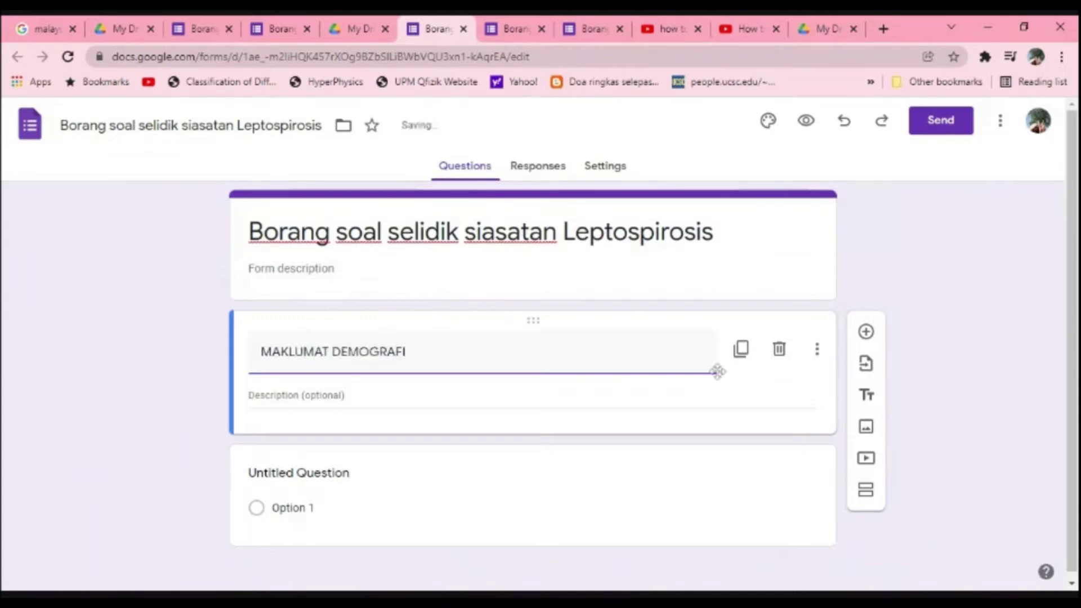
Step: Select the first untitled question and bring up its question-type list
scroll(429, 493, "down", 1)
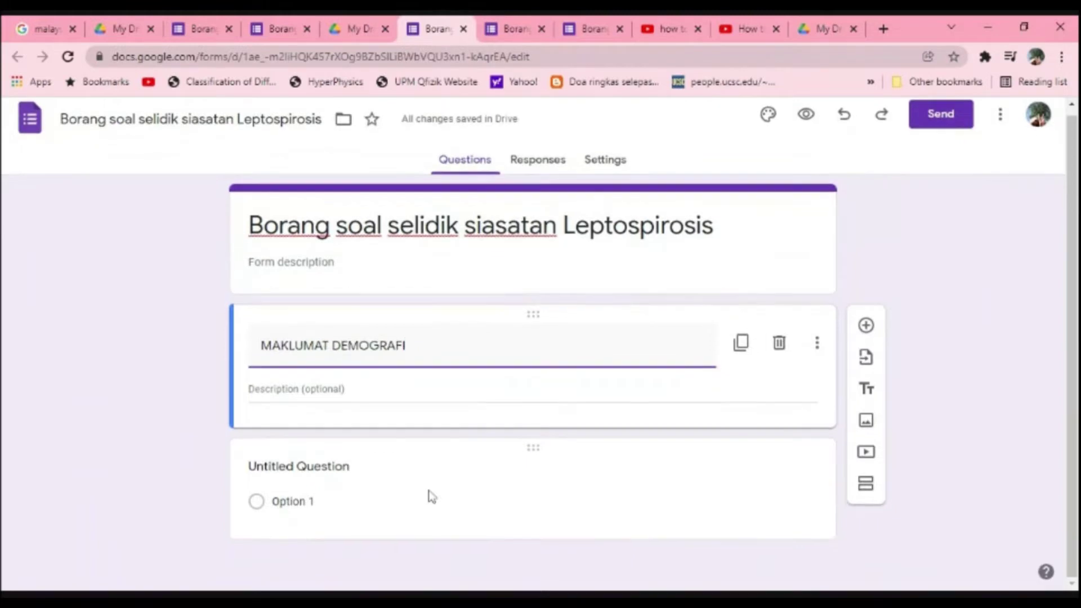
left_click(528, 470)
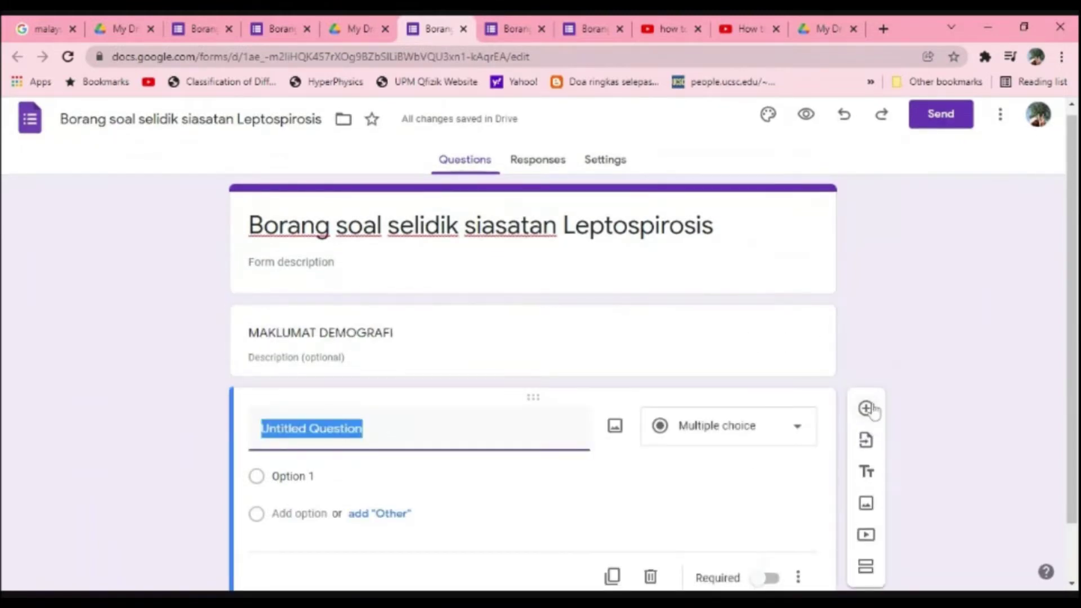
scroll(873, 409, "down", 1)
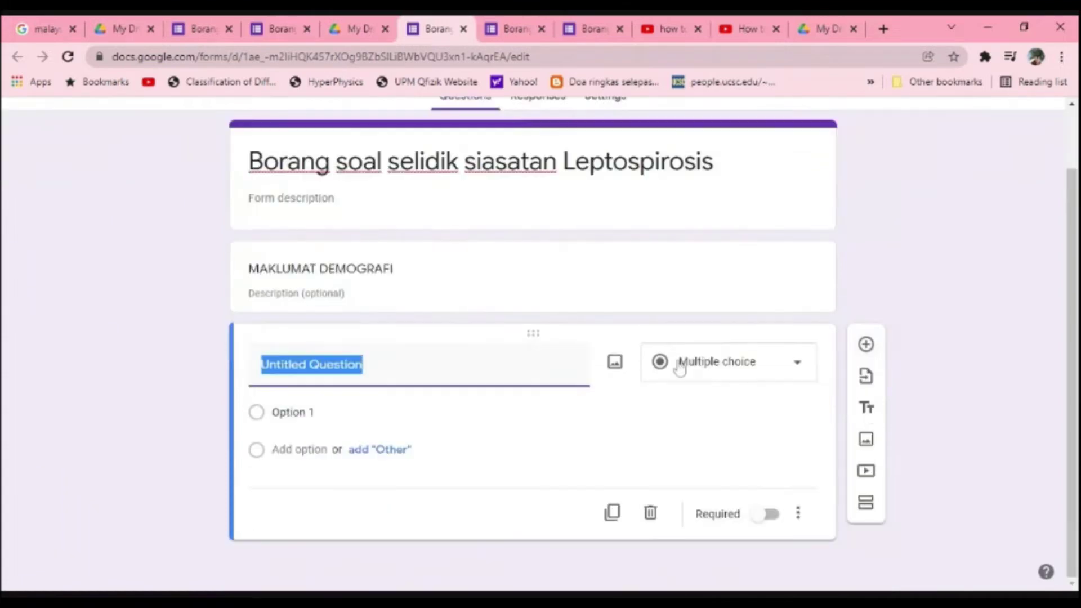
left_click(707, 362)
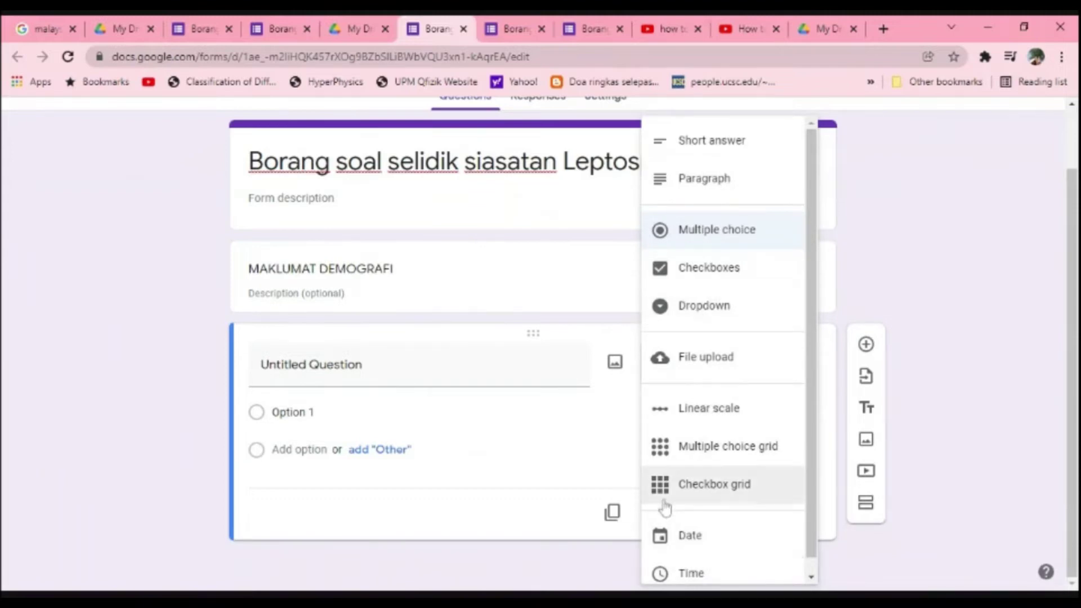
Step: Make the first question NAMA as a short-answer question
left_click(480, 449)
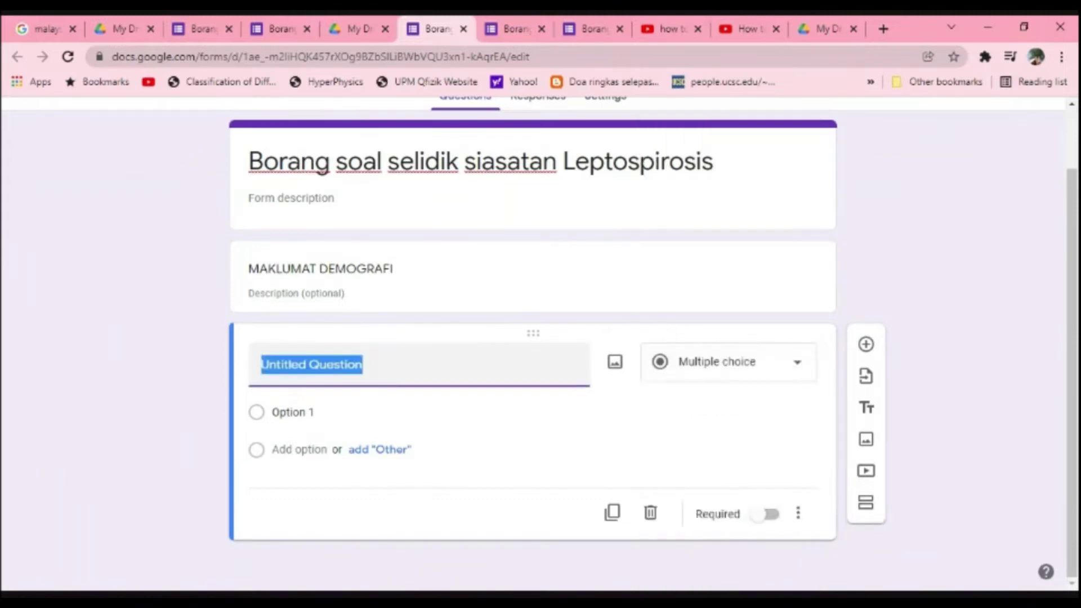
type("NAMA")
key("BackSpace")
key("BackSpace")
type("AMA")
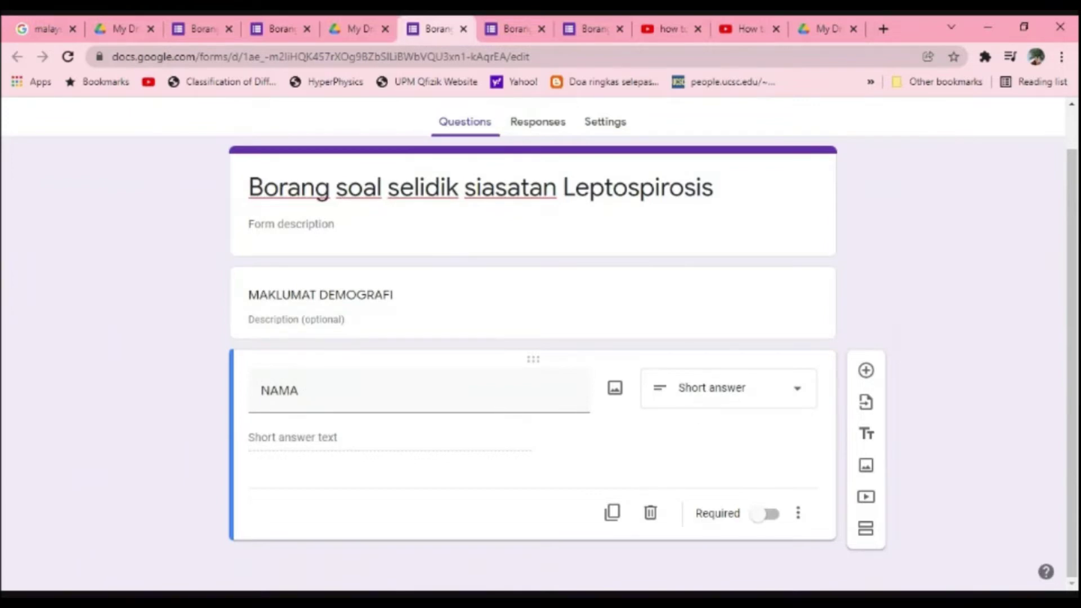
left_click(698, 394)
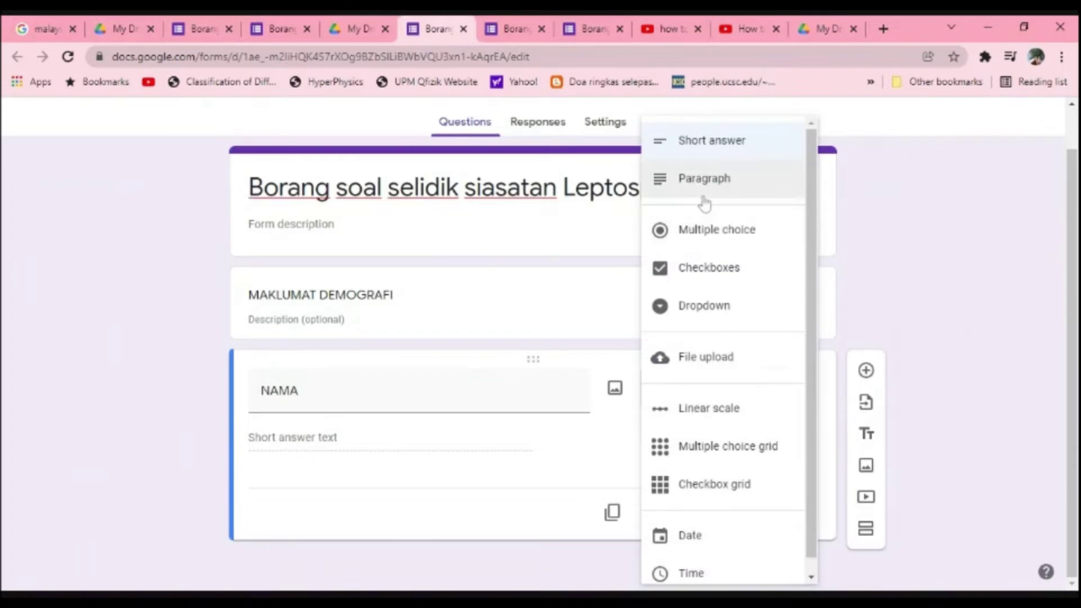
left_click(520, 493)
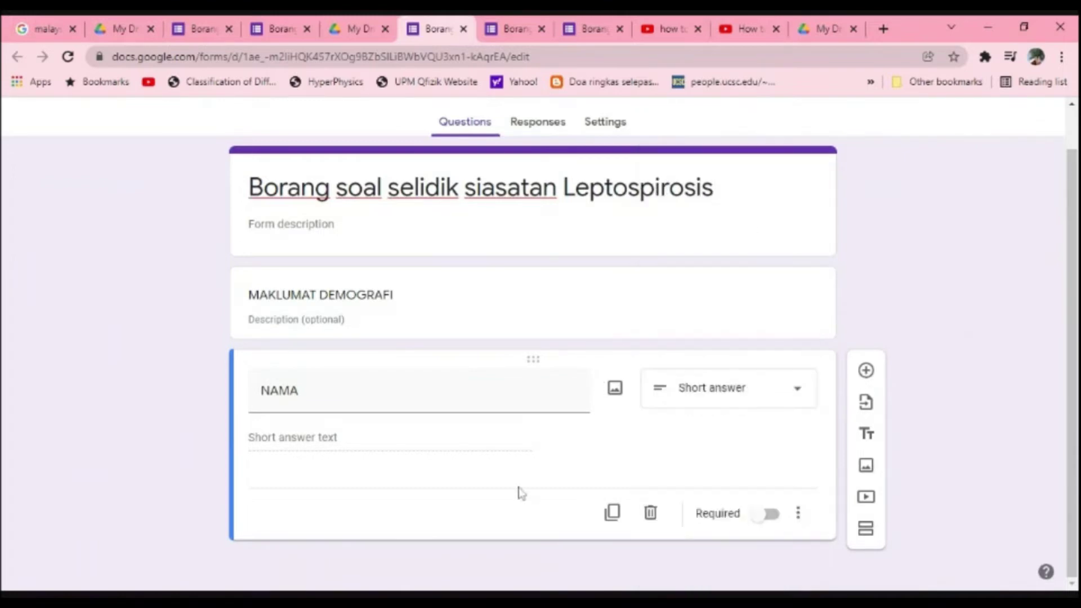
Step: Add a short-answer question UMUR below NAMA
left_click(866, 372)
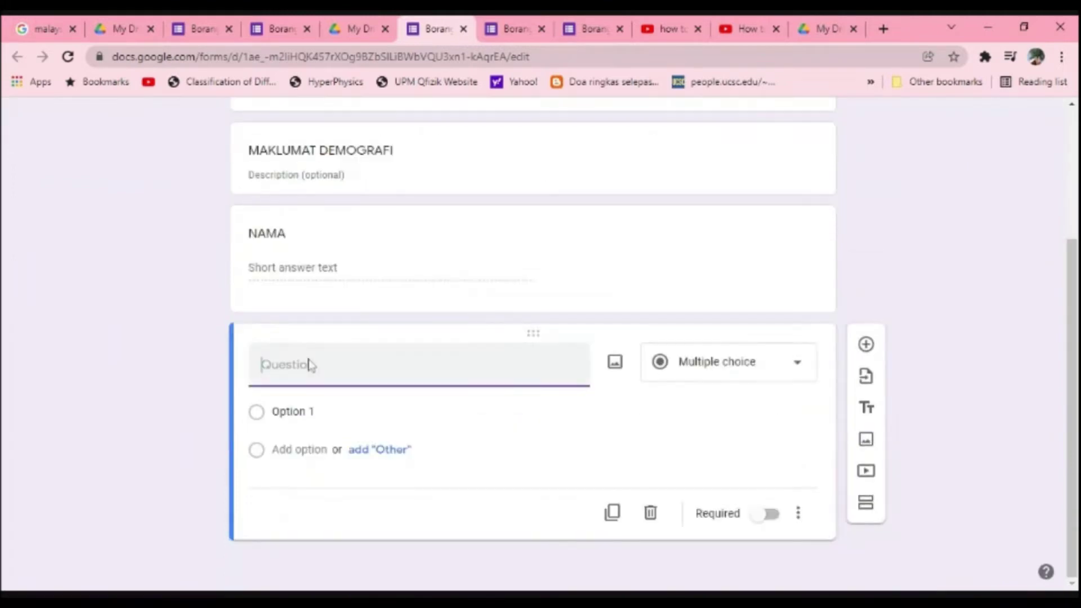
type("UMUR")
left_click(735, 388)
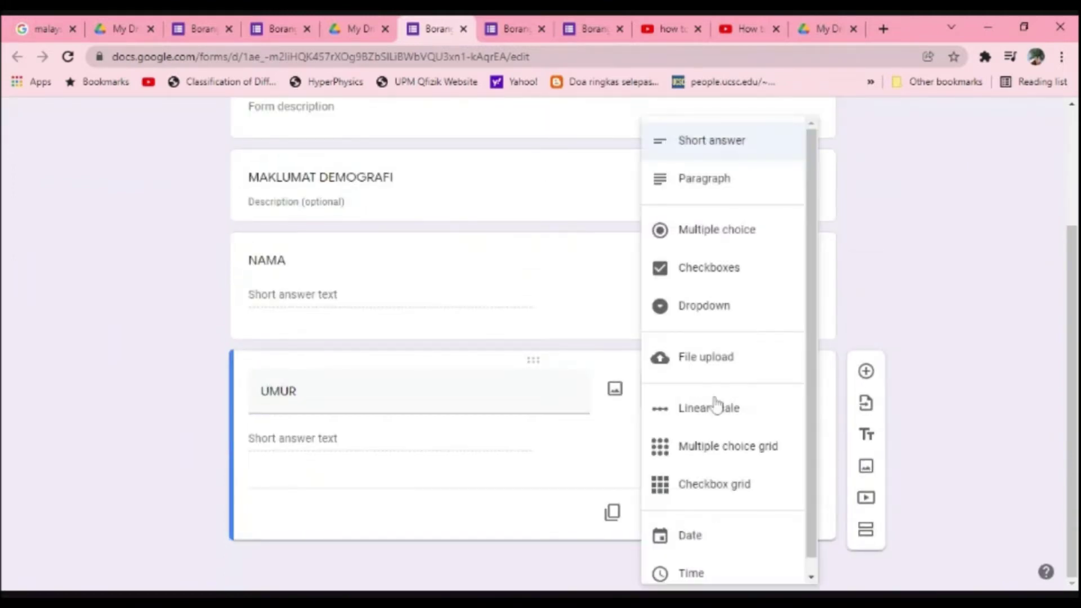
left_click(624, 463)
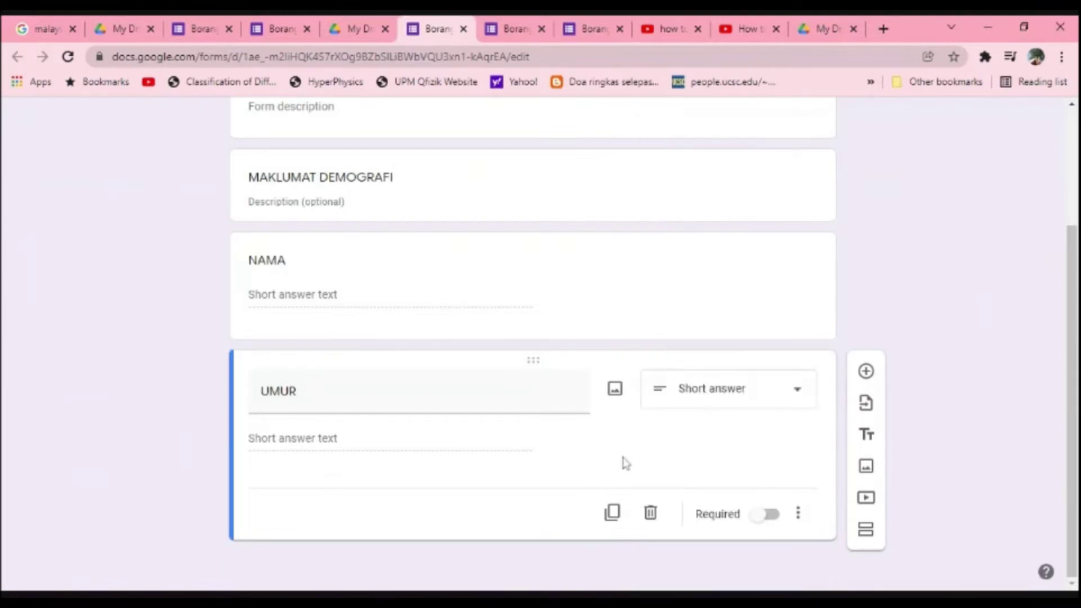
Step: Add ALAMAT TEMPAT TINGGAL as a paragraph question
left_click(870, 376)
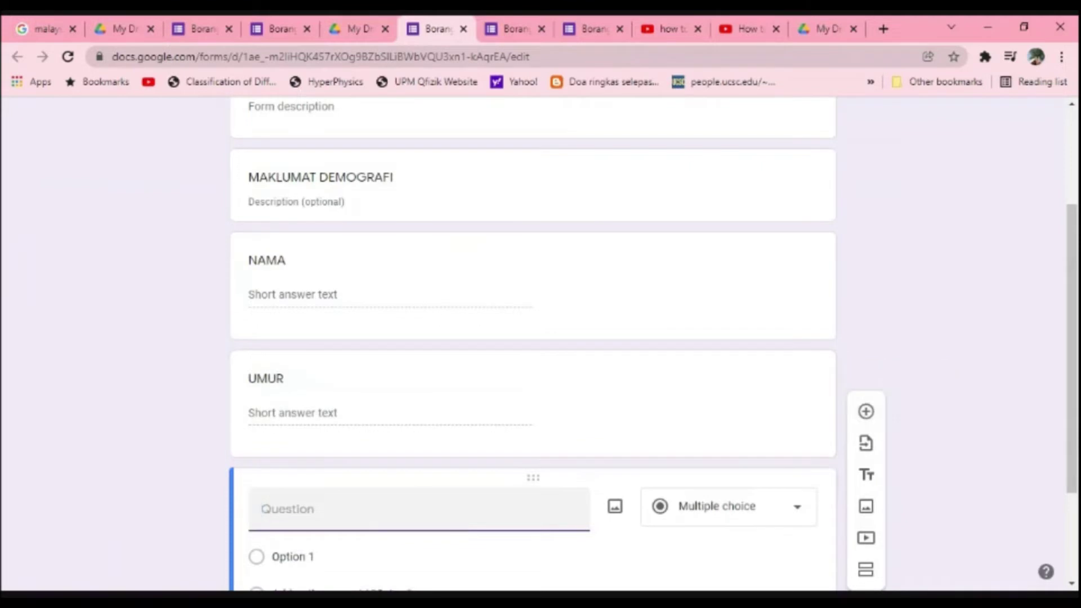
type("ALA")
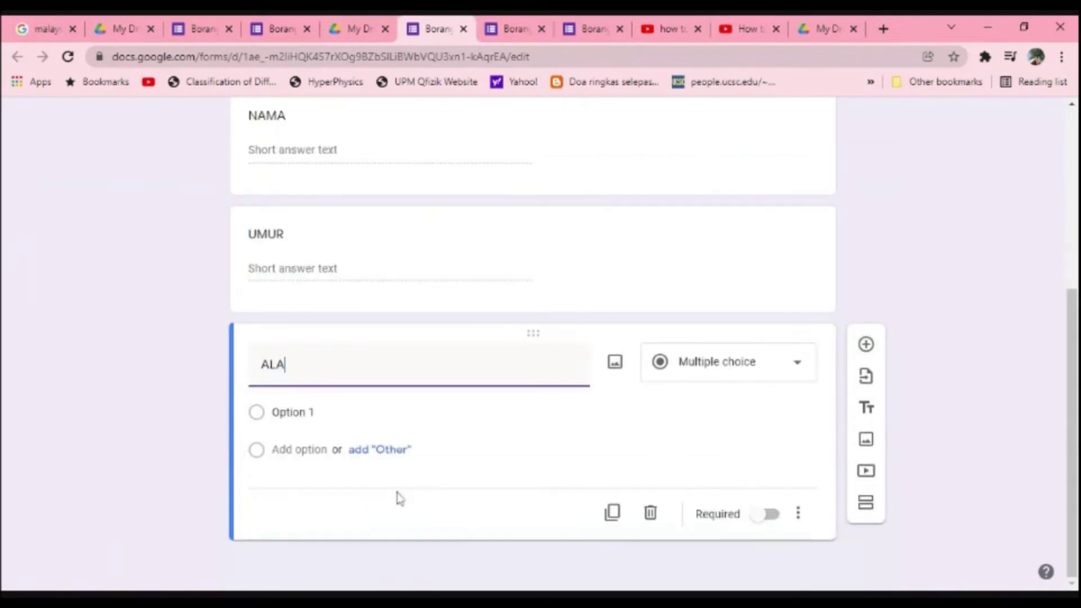
type("MAT TEMPAT TINGGAK")
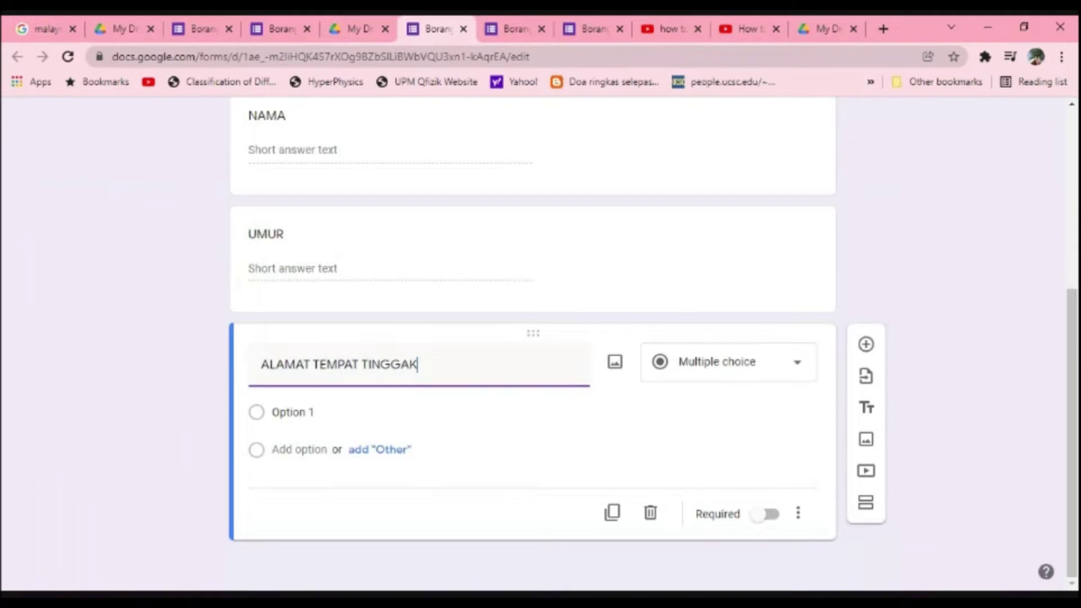
key("BackSpace")
type("L")
left_click(732, 362)
left_click(703, 332)
left_click(743, 386)
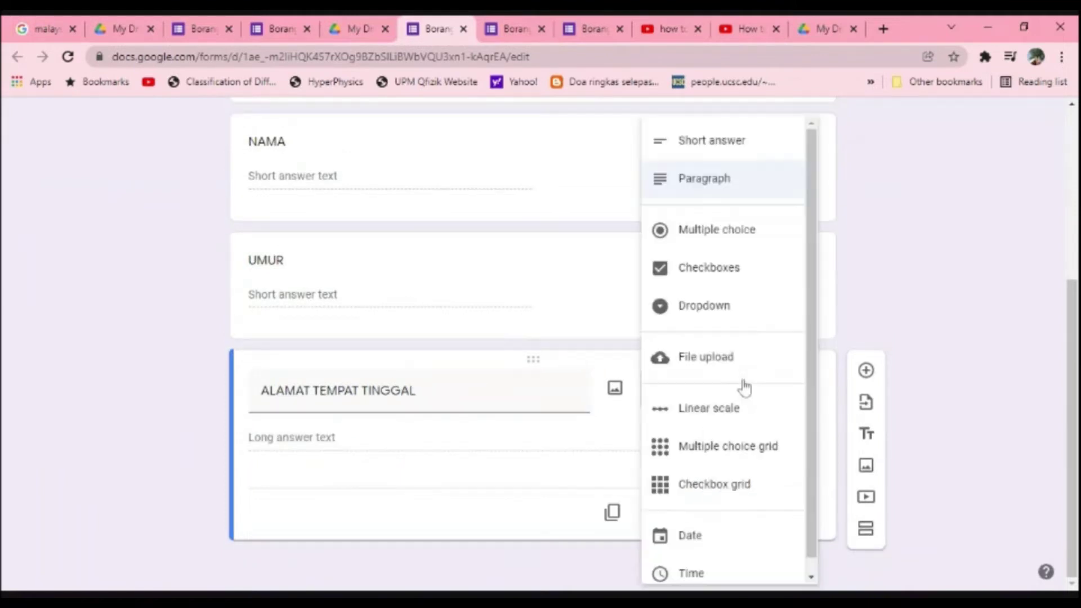
left_click(723, 194)
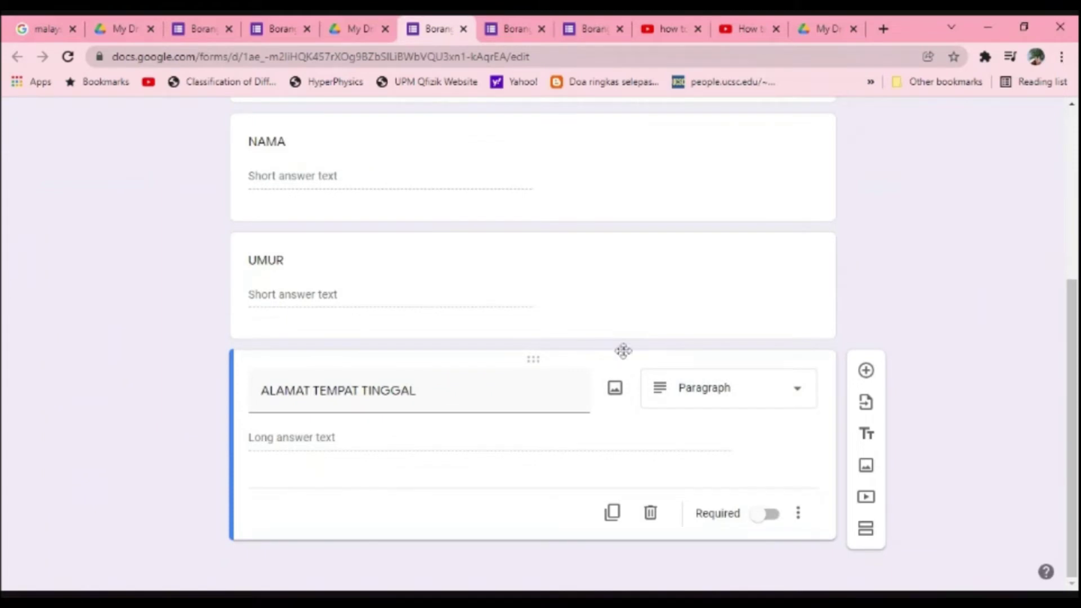
Step: Add questions titled NAMA PEKERJAAN and ALAMAT TEMPAT KERJA
left_click(863, 378)
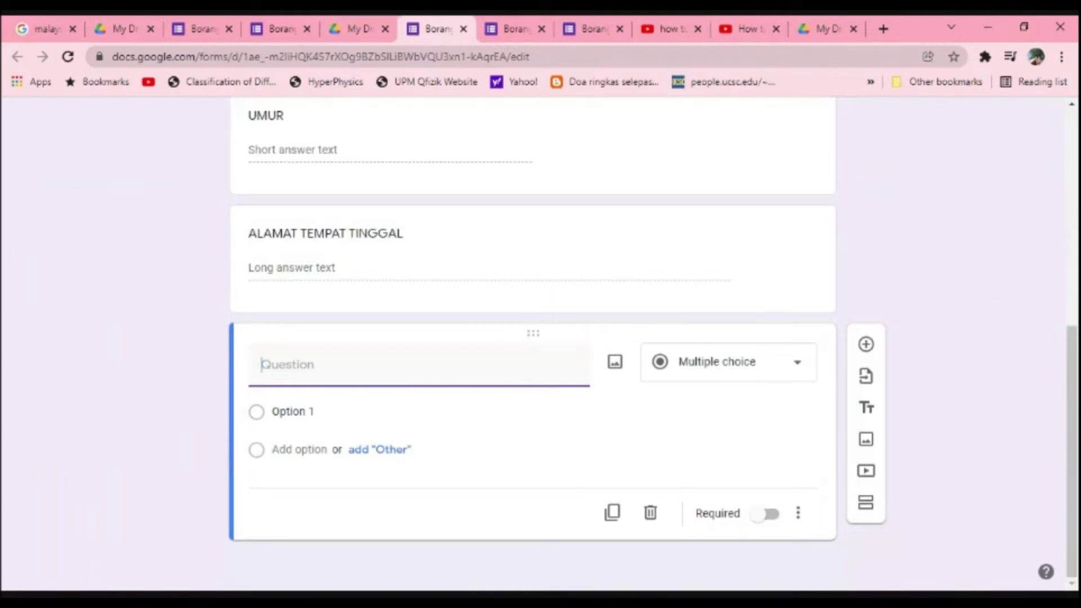
type("NAMA")
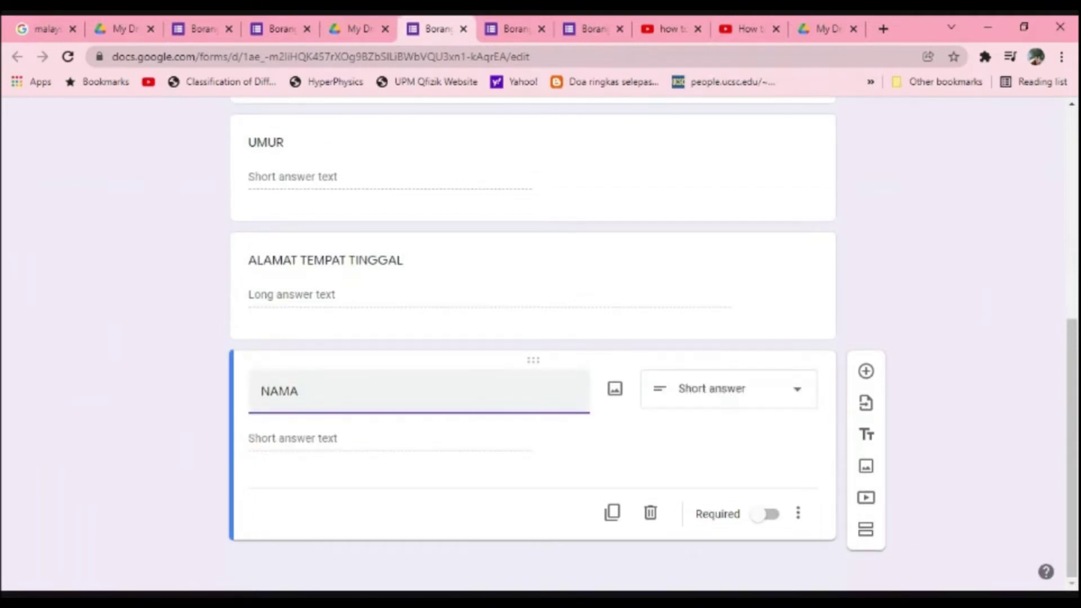
type(" PEKERJAAN")
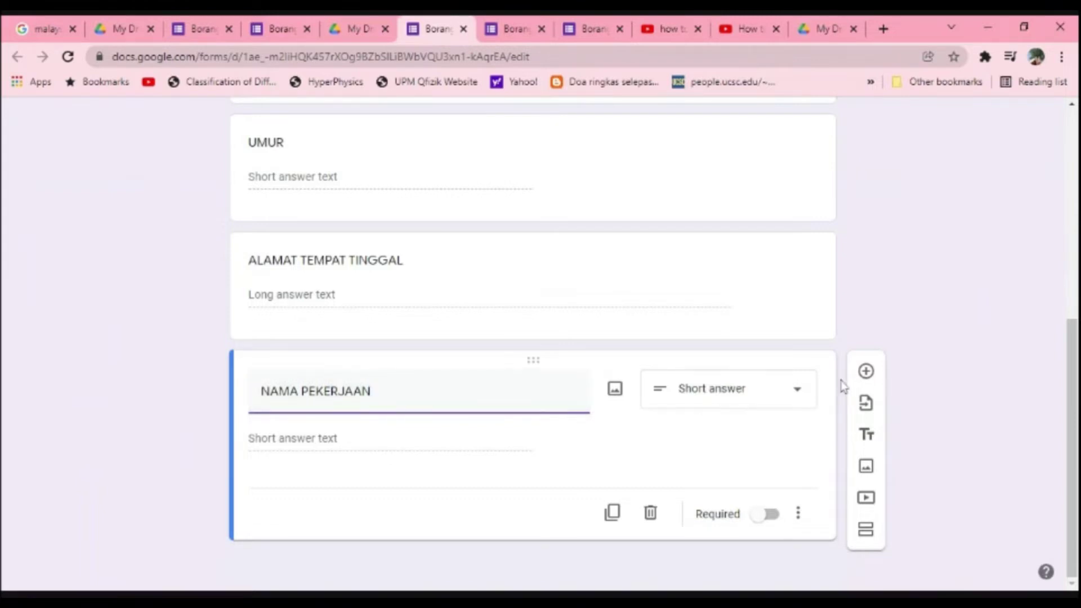
left_click(865, 371)
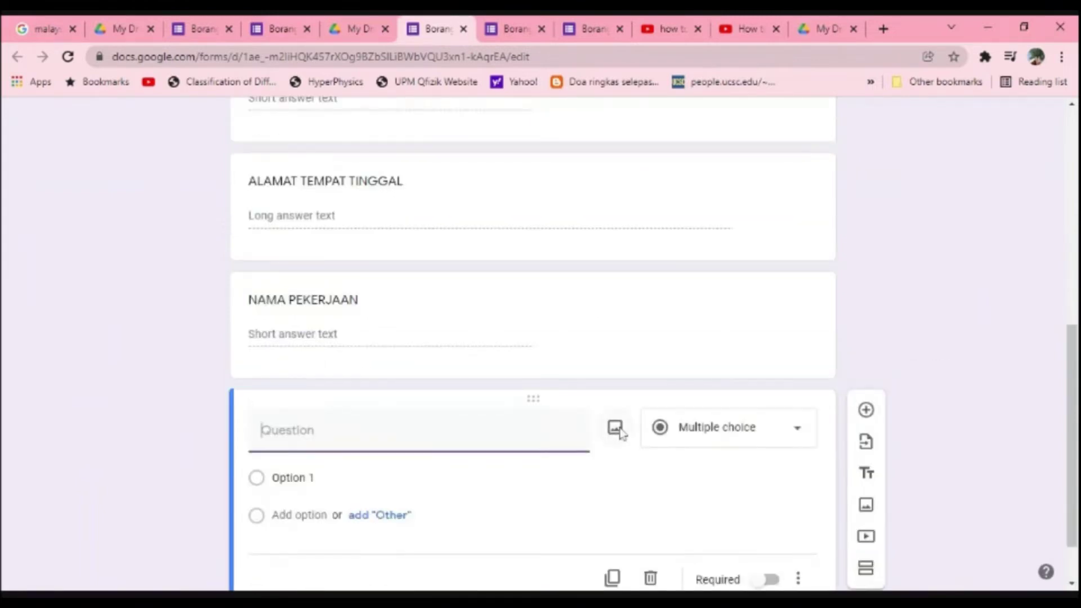
type("ALAMAT TEMA")
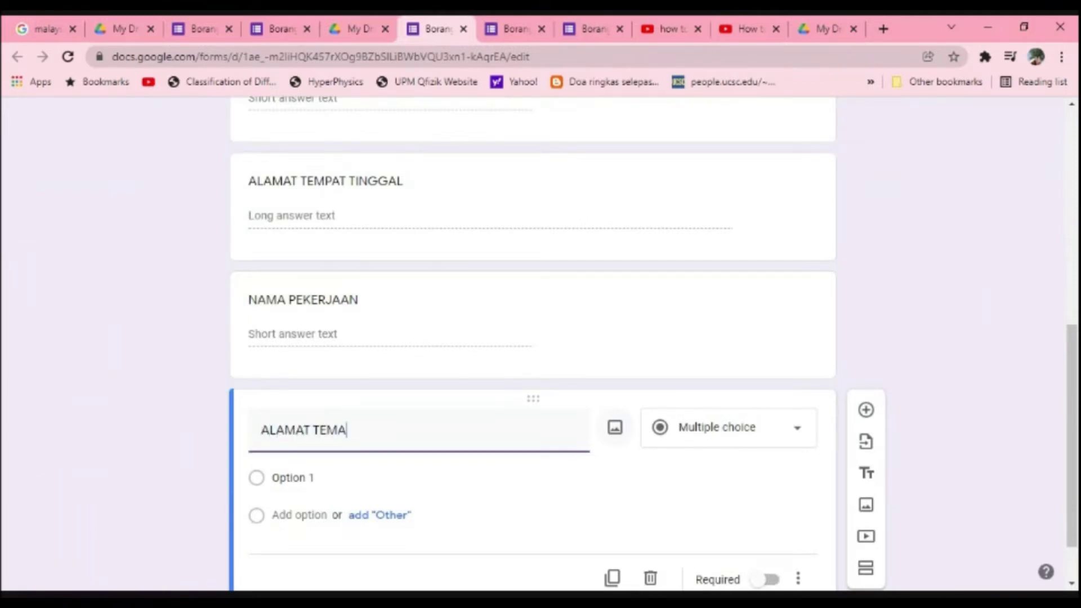
key("BackSpace")
type("PAT KERJA")
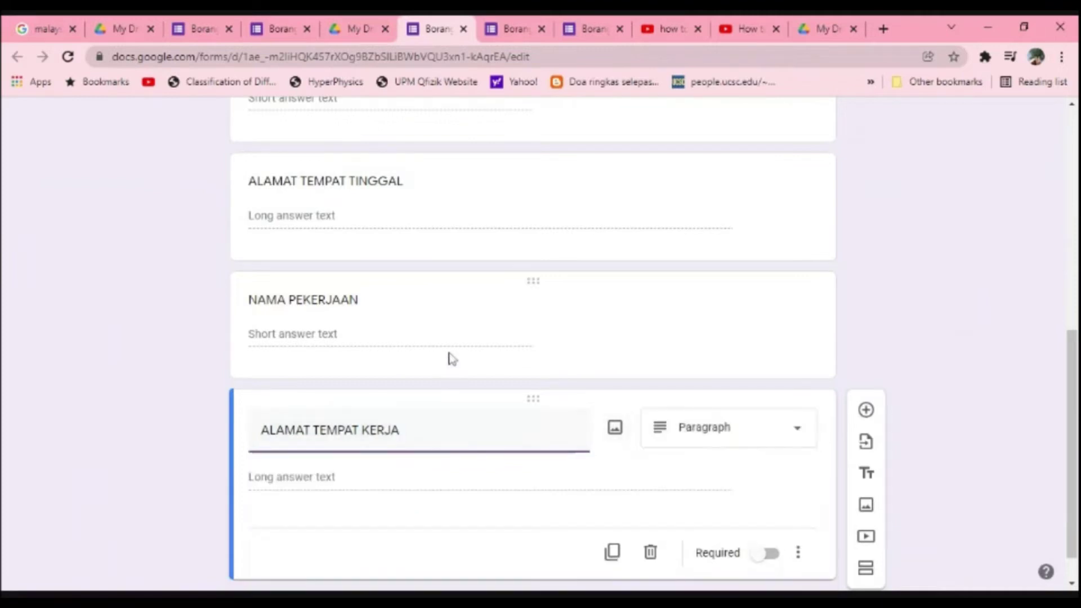
Step: Insert paragraph question MAKLUMAT MENGENAI PEKERJAAN after NAMA PEKERJAAN, then add a question after ALAMAT TEMPAT KERJA
left_click(629, 328)
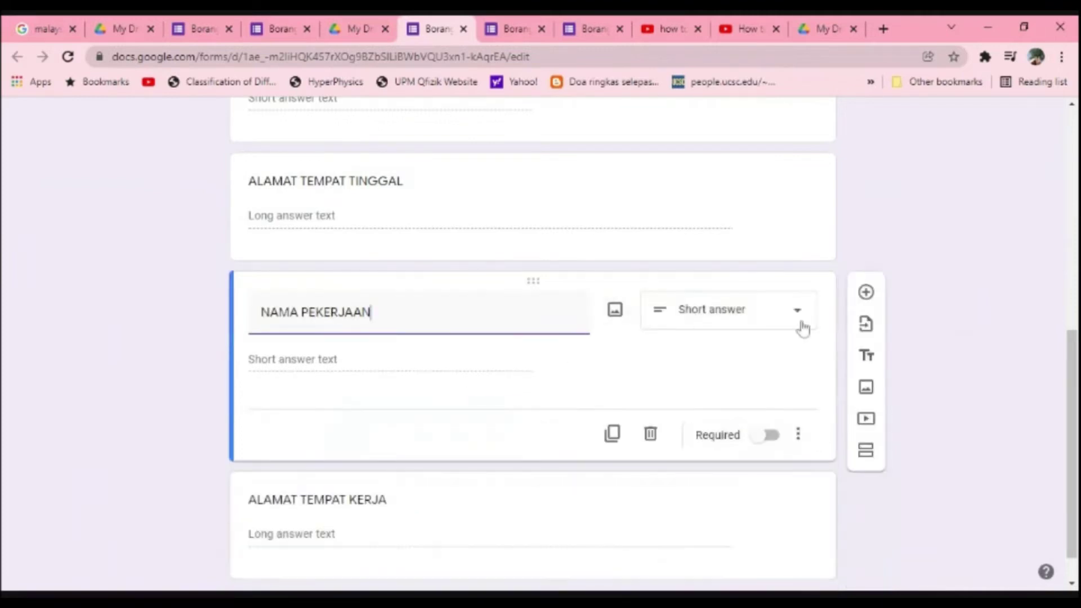
left_click(866, 292)
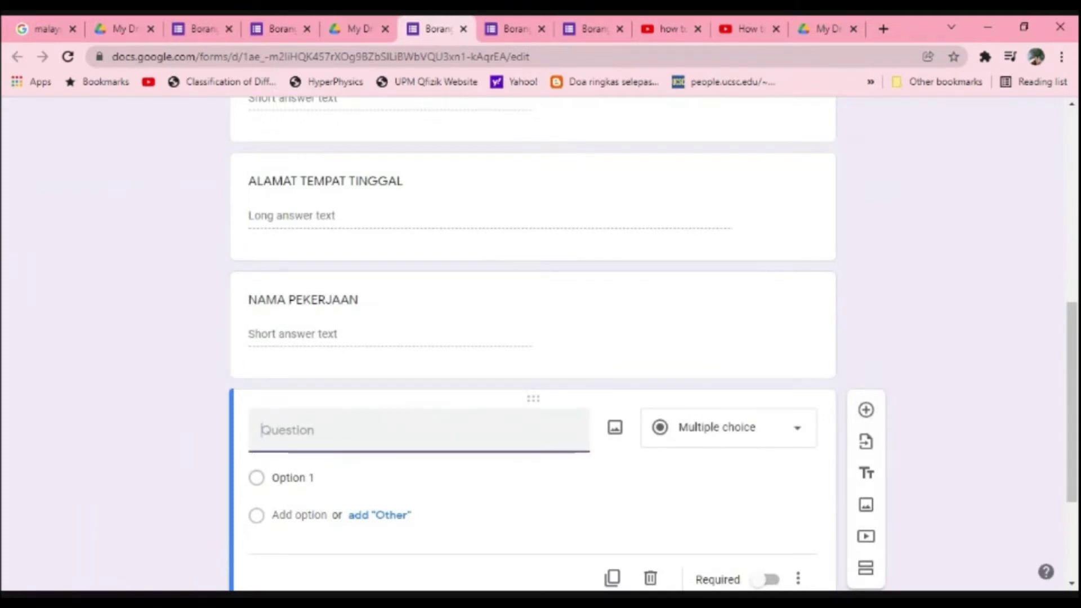
type("MAKLUMAT MENGENAI PEKERJAAN")
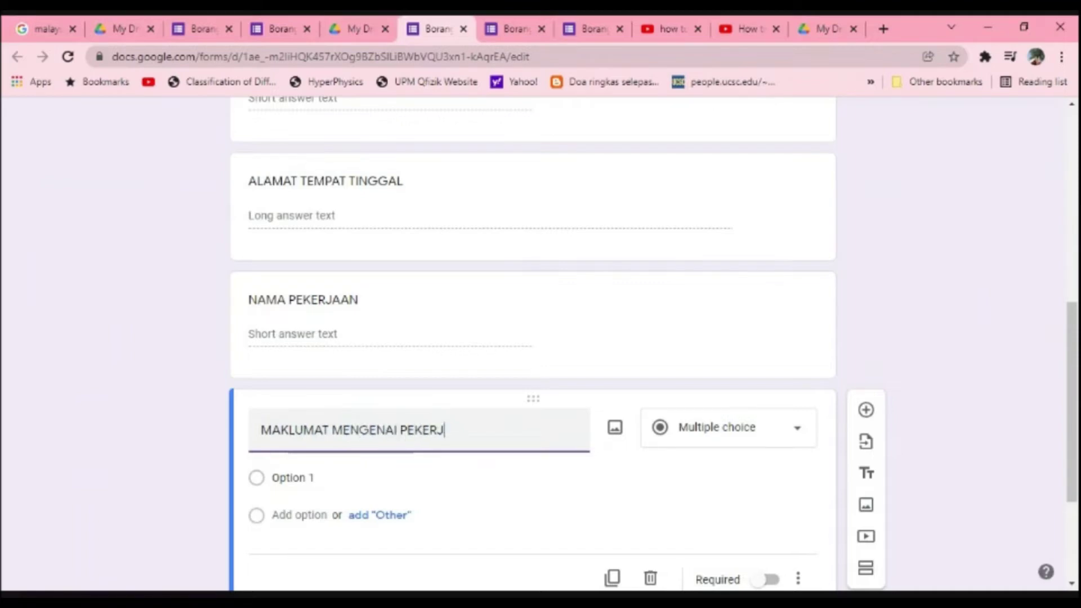
left_click(703, 435)
left_click(721, 186)
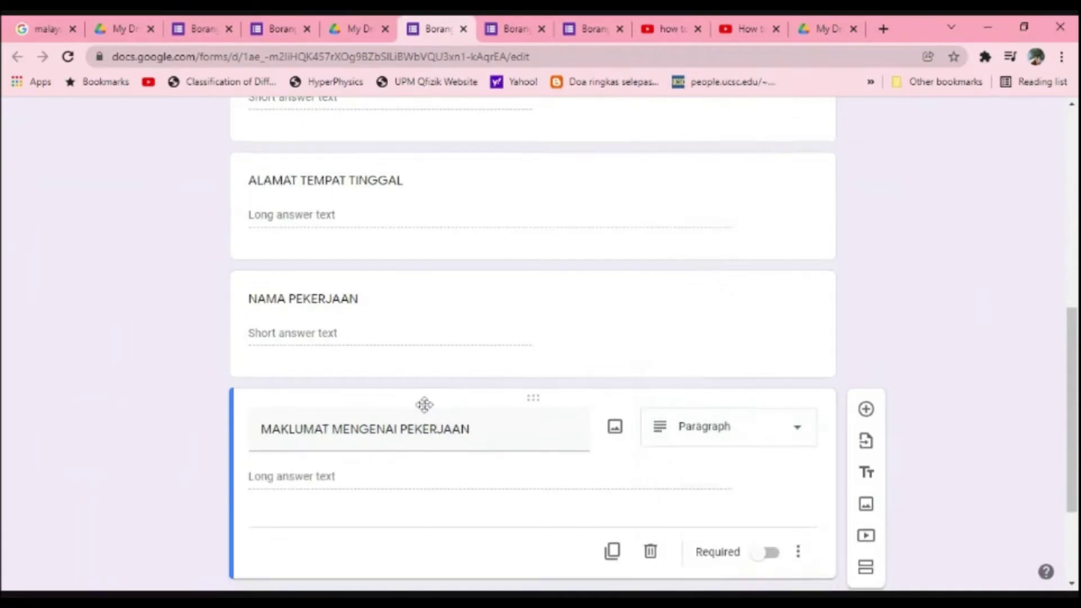
scroll(425, 404, "down", 3)
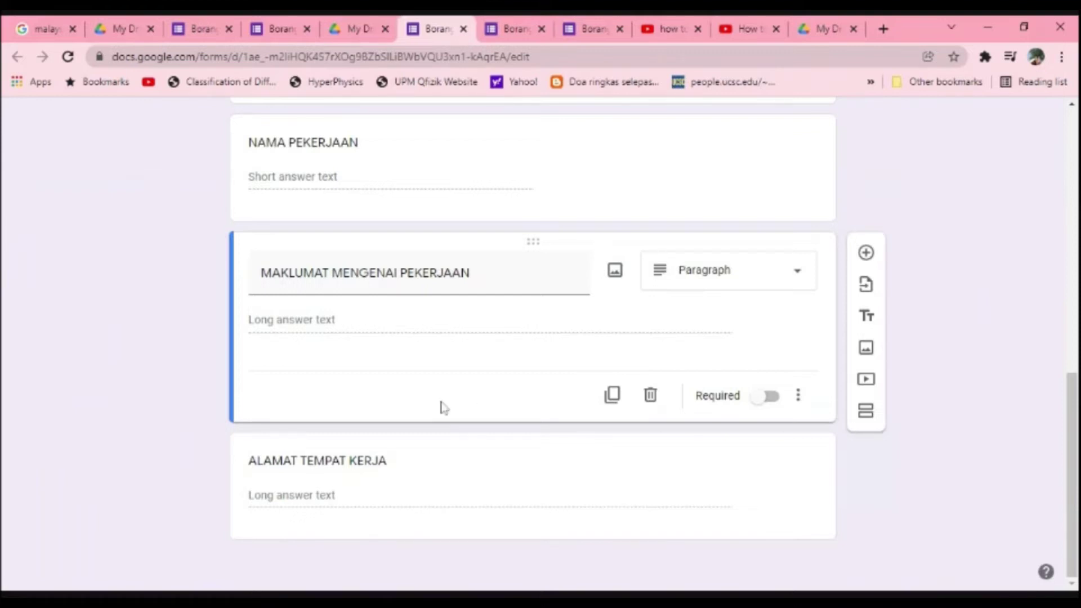
left_click(666, 532)
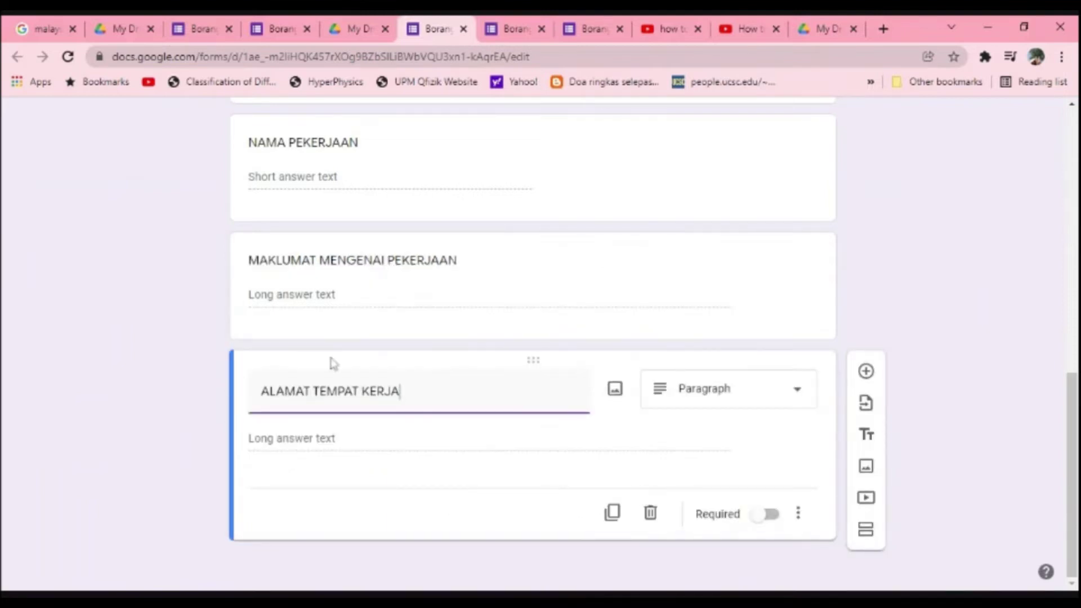
left_click(867, 372)
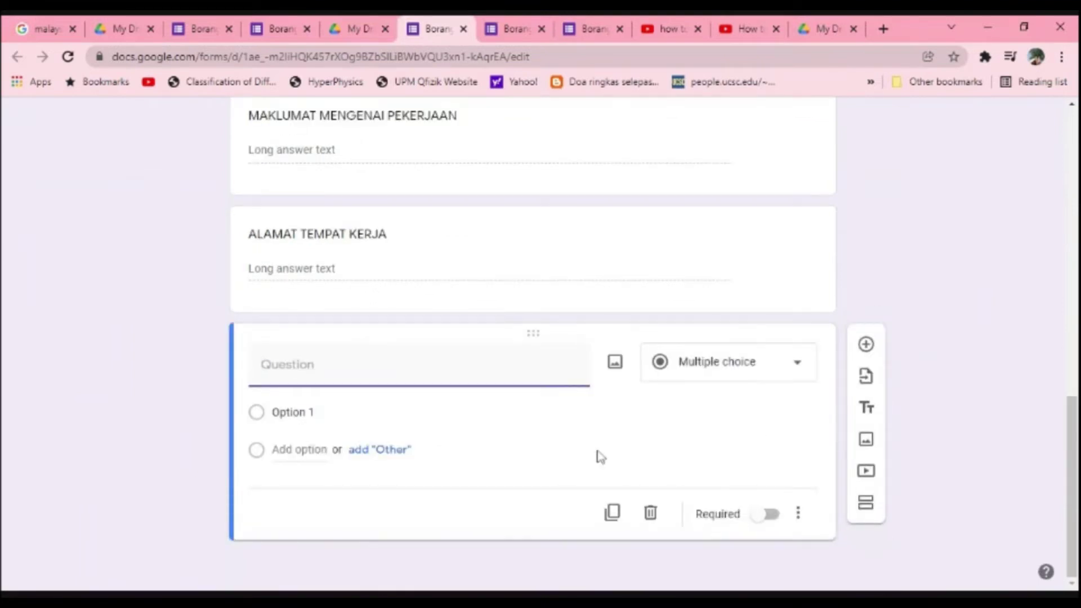
Step: Create a SIMPTOM checkbox question with options DEMAM and SAKIT KEPALA
type("SIMPTOM")
left_click(702, 378)
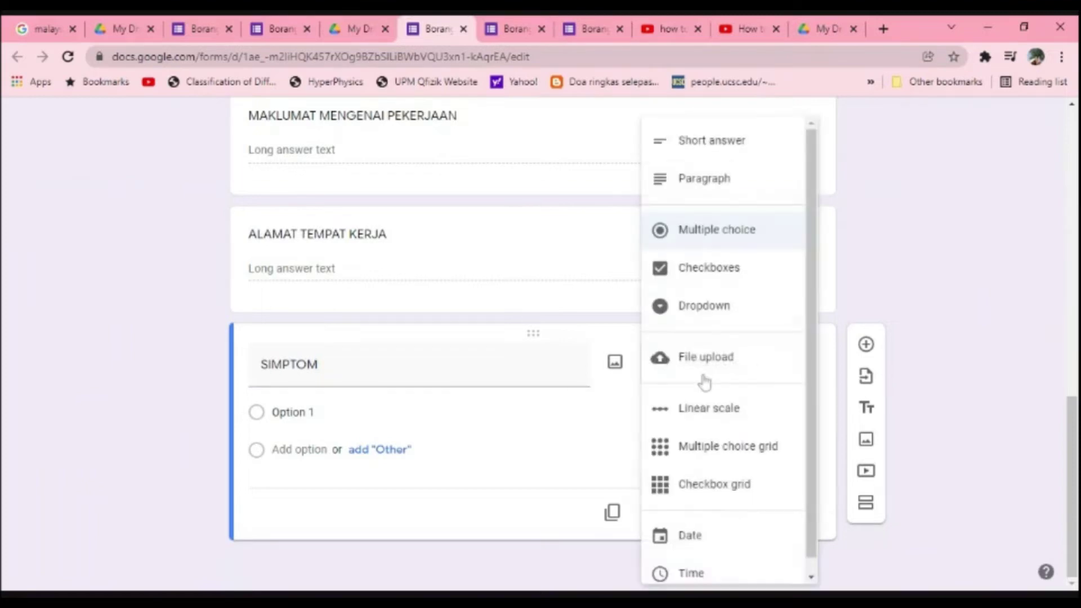
left_click(721, 286)
left_click(451, 410)
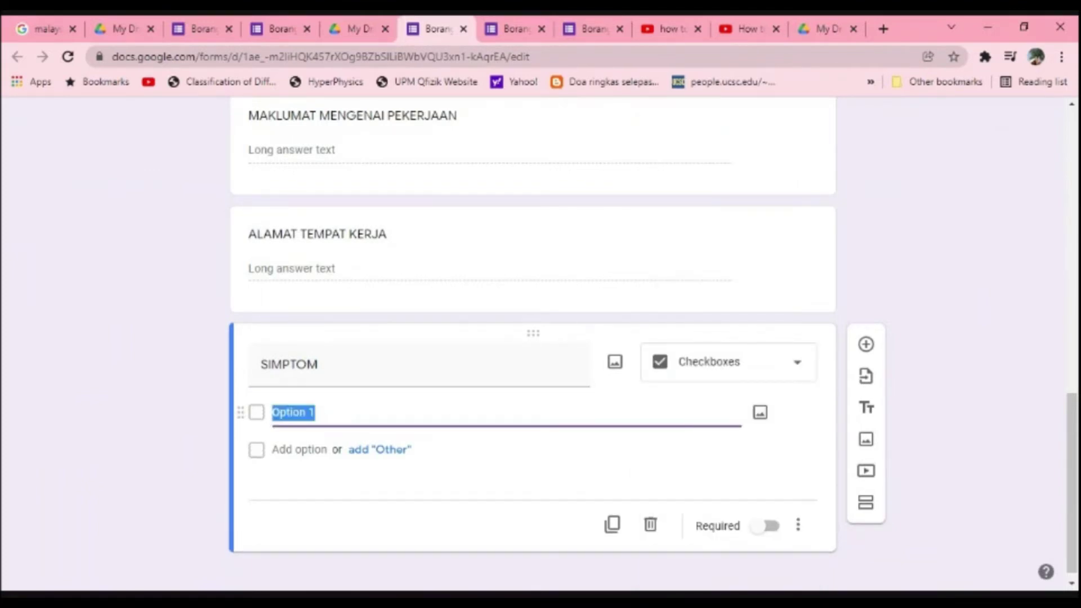
type("DEMA")
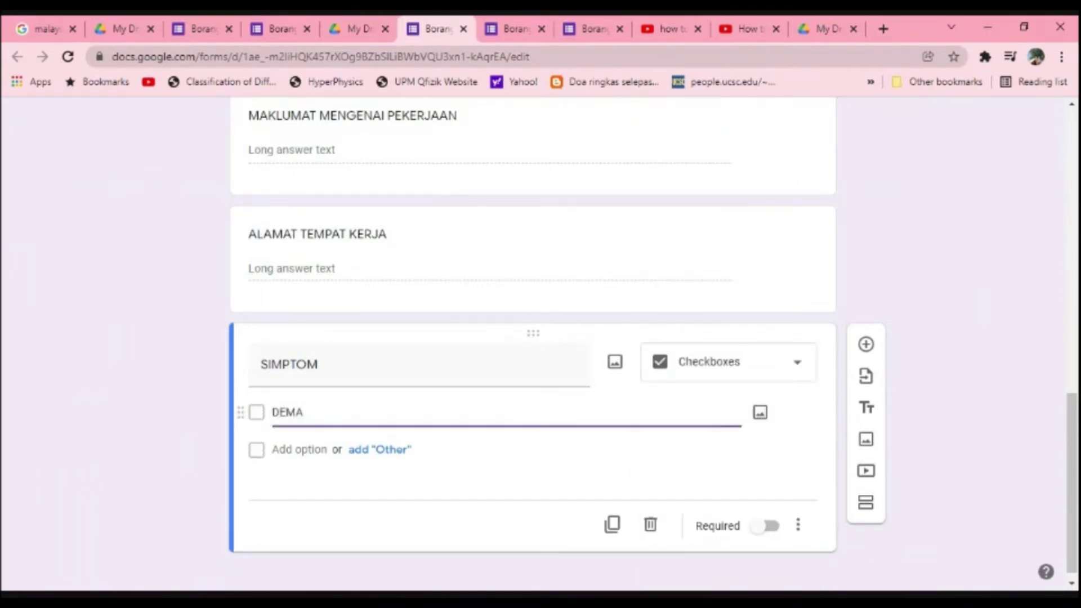
type("M")
key("Tab")
key("Tab")
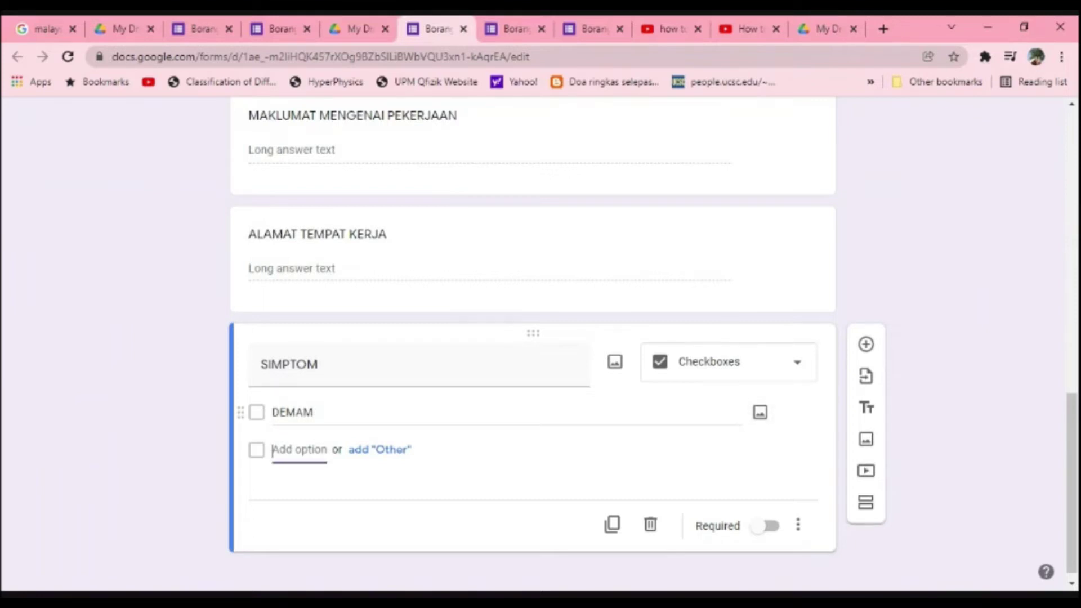
type("SA")
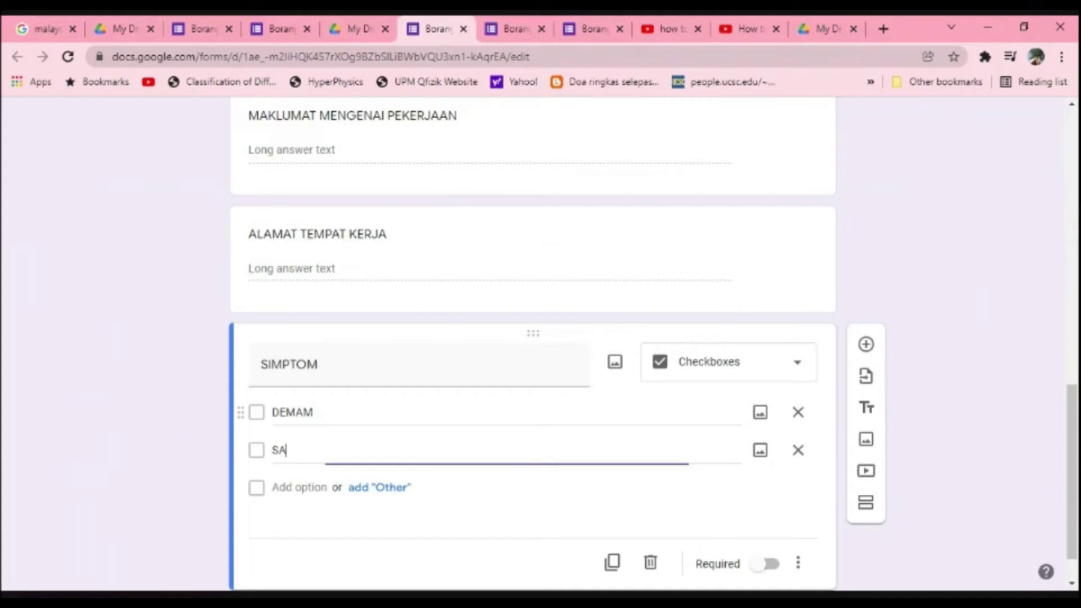
type("KIT KEPALA")
key("Tab")
key("Tab")
key("Tab")
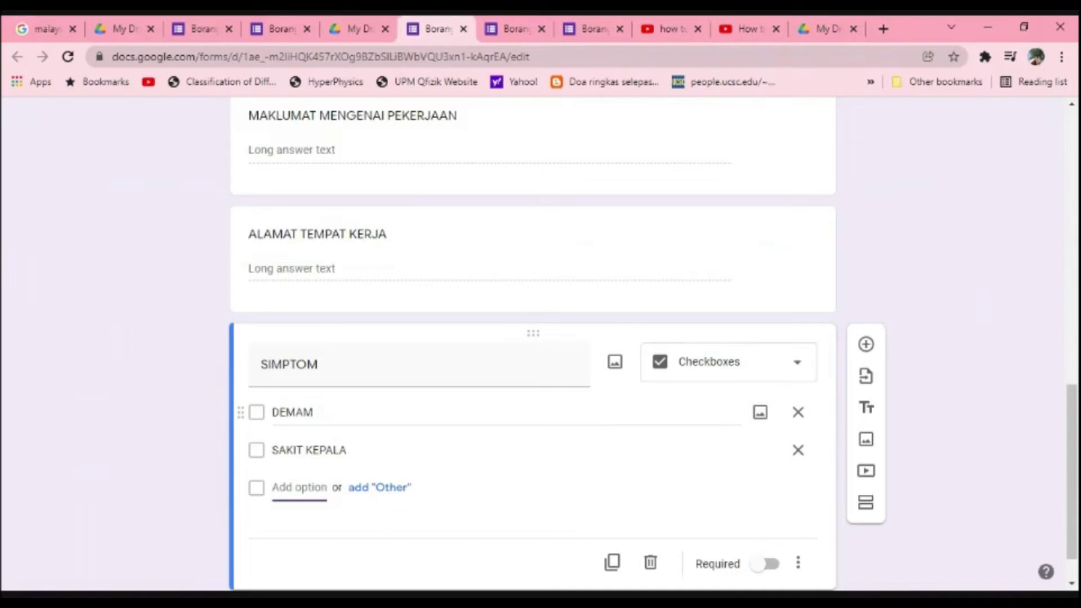
Step: Add SIMPTOM options MUNTAH-MUNTAH, PENING, CHILLING, PITAM and DLL
type("MUNT")
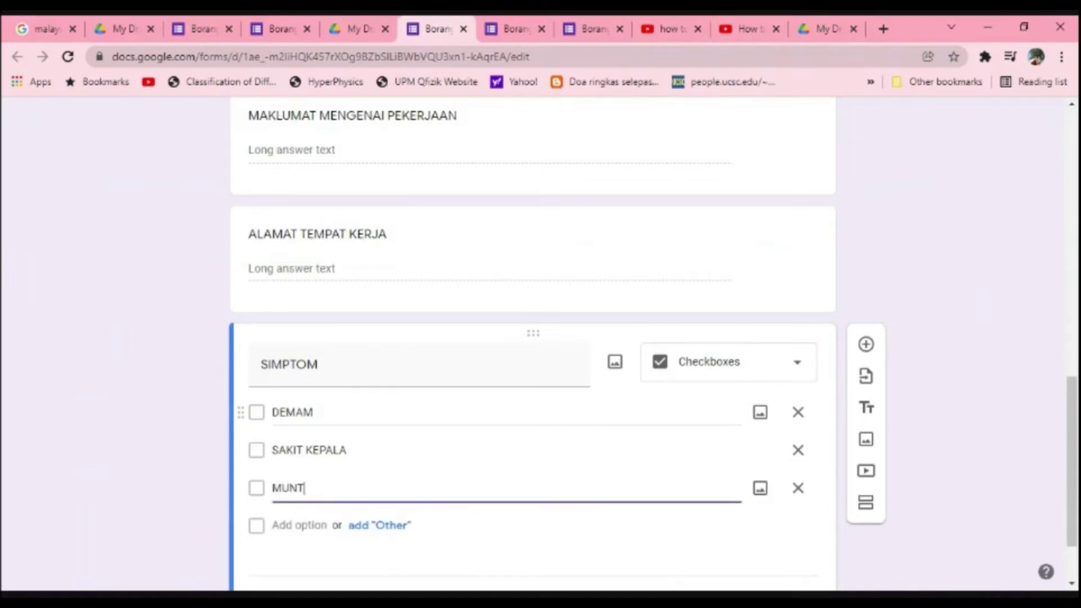
type("AH-MUNTAH")
key("Tab")
key("Tab")
key("Tab")
type("PENING")
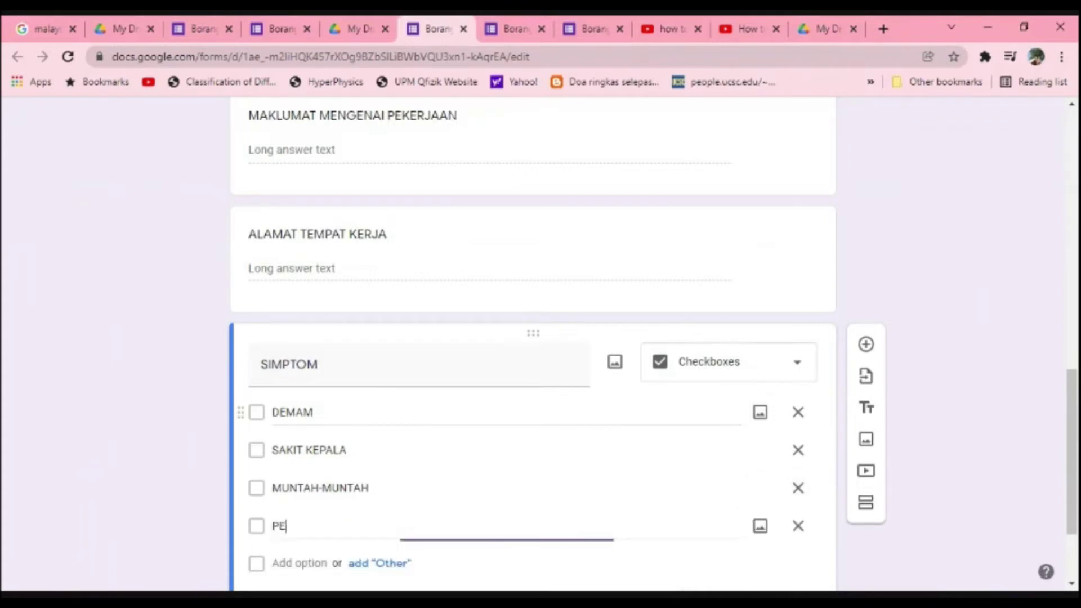
key("Tab")
key("Tab")
key("Tab")
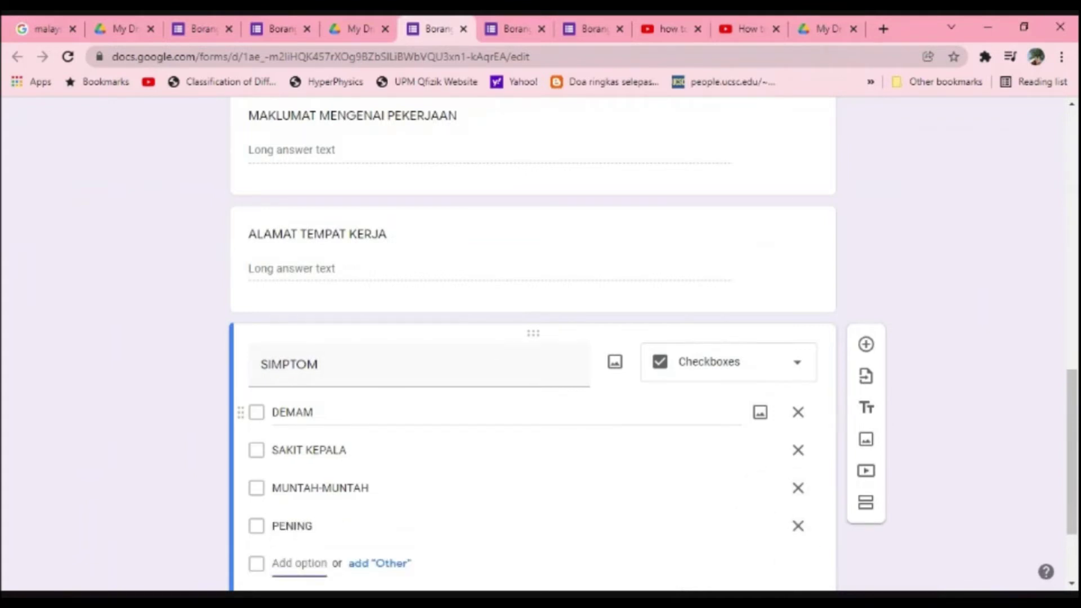
type("CHILLING")
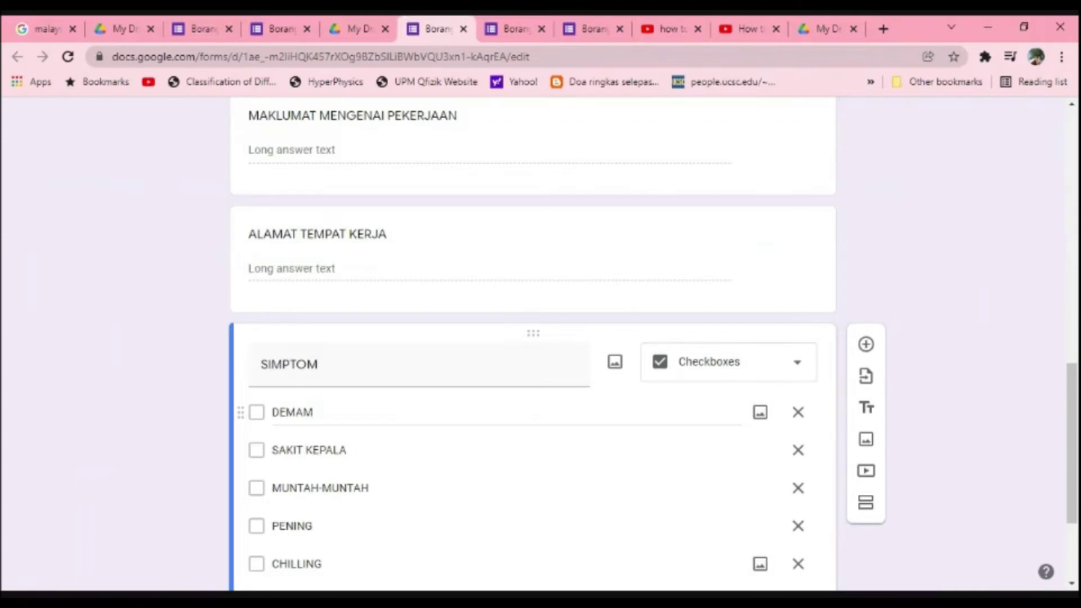
key("Tab")
key("Tab")
key("Tab")
type("PITAM")
key("Tab")
key("Tab")
key("Tab")
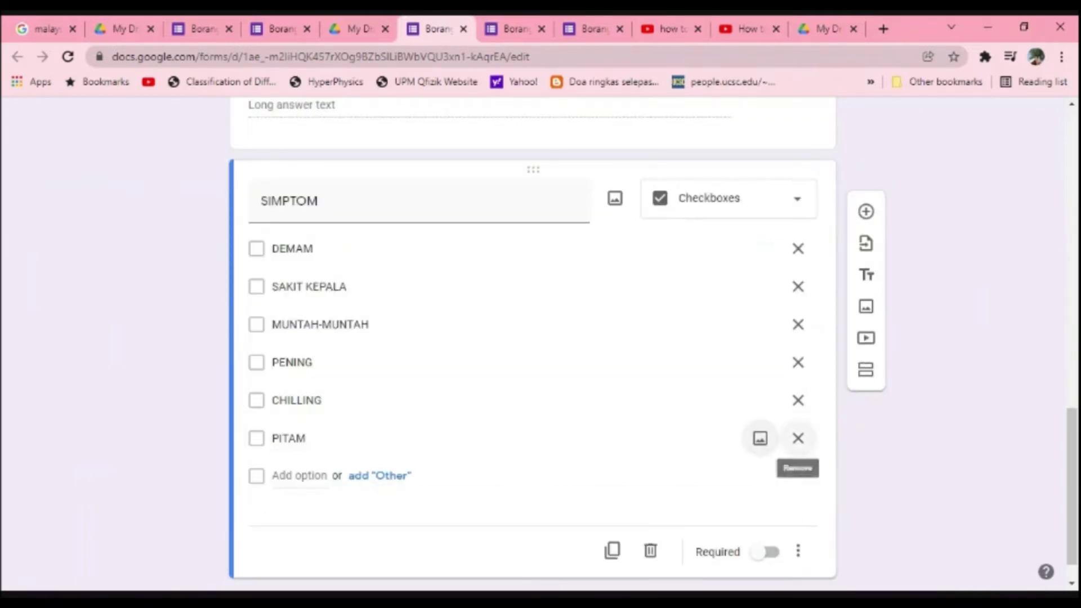
type("DLL")
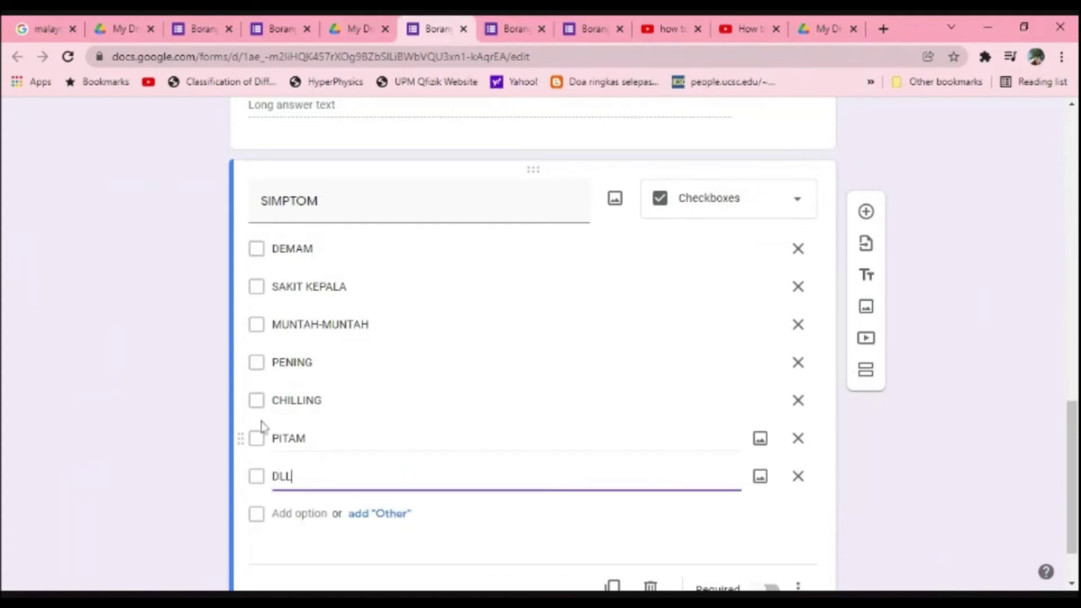
Step: Mark SIMPTOM as required and add a blank question after it
scroll(646, 431, "down", 1)
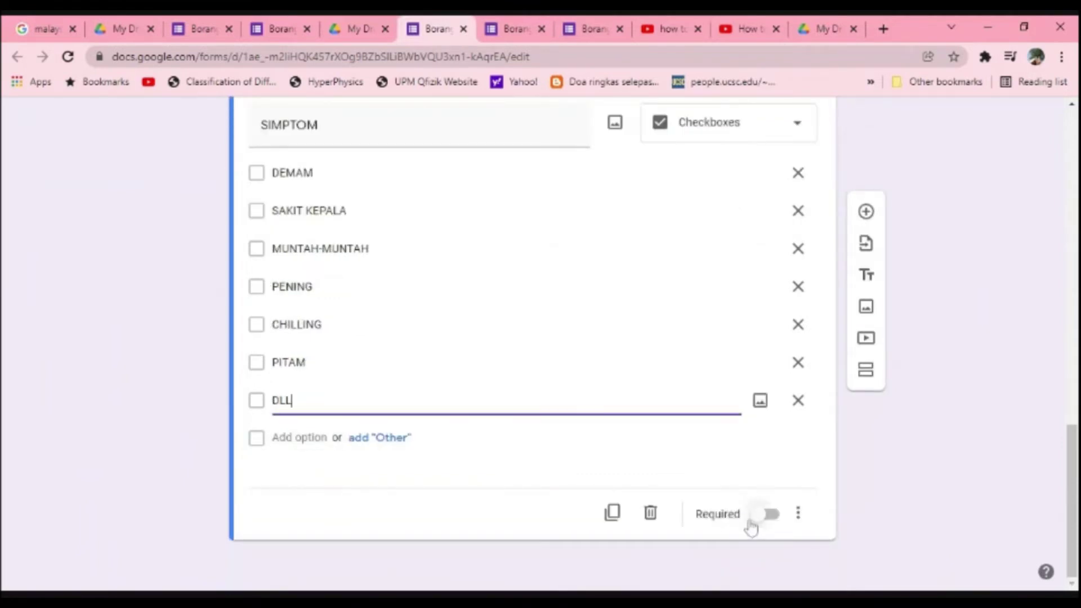
left_click(768, 515)
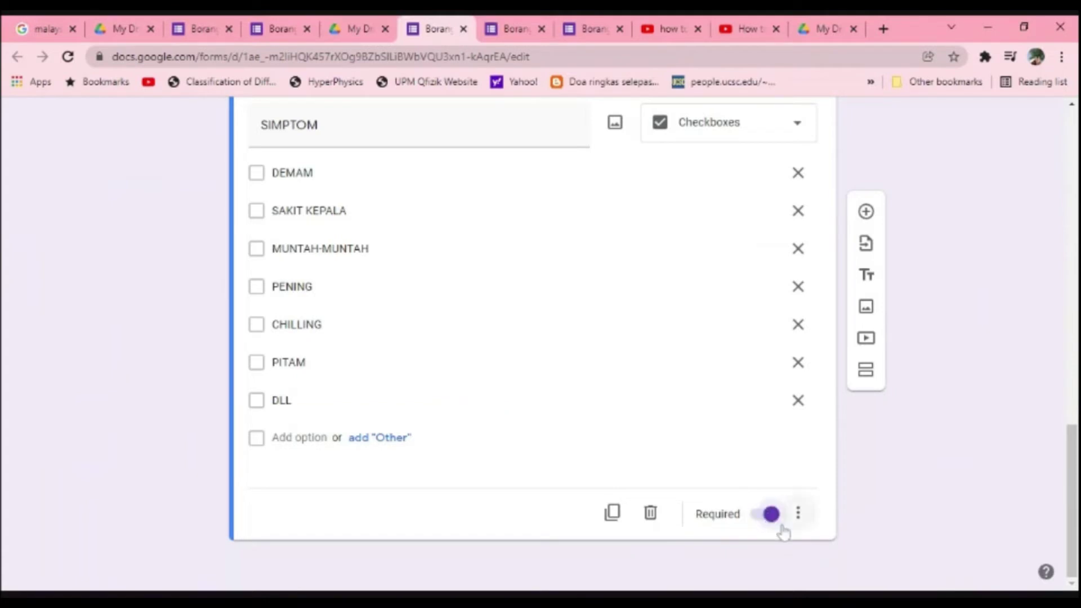
scroll(775, 531, "up", 1)
scroll(775, 530, "down", 1)
left_click(866, 213)
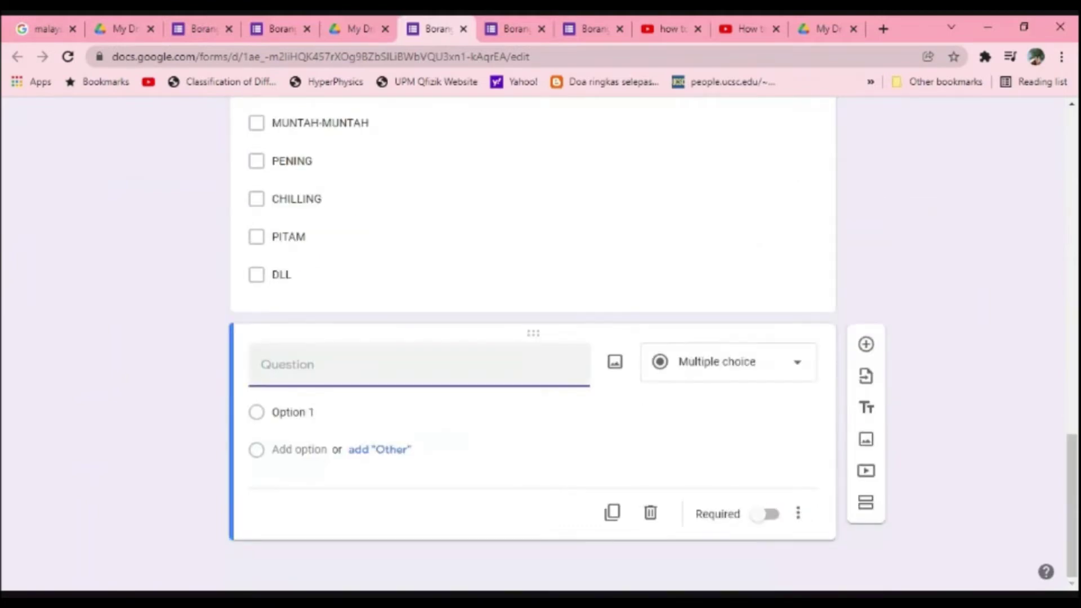
Step: Replace the empty question with a FAKTOR RISIKO heading block, then add a question below it
left_click(866, 407)
left_click(794, 359)
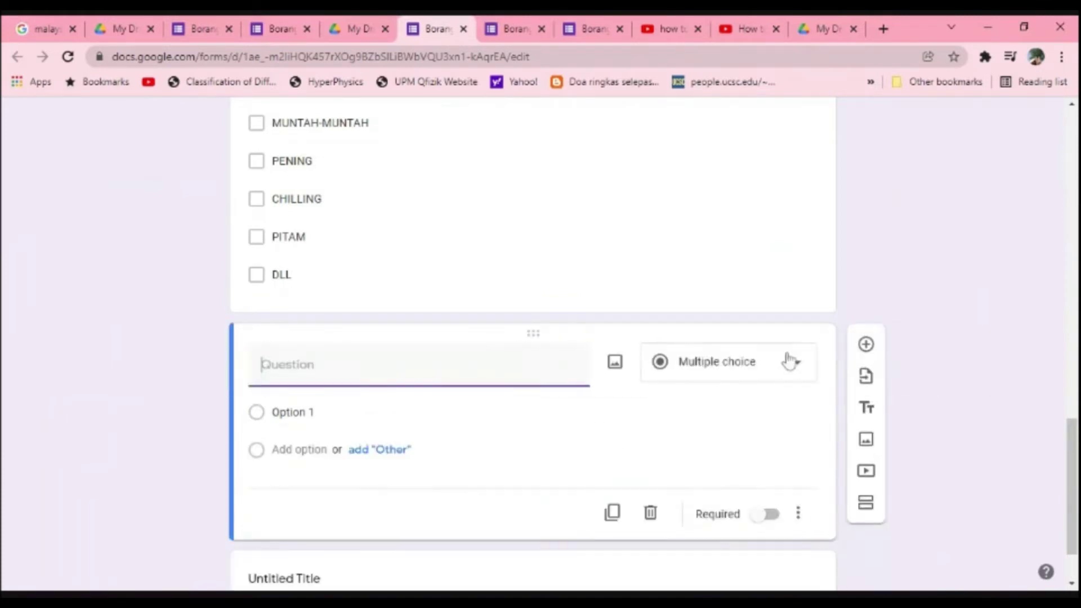
left_click(649, 511)
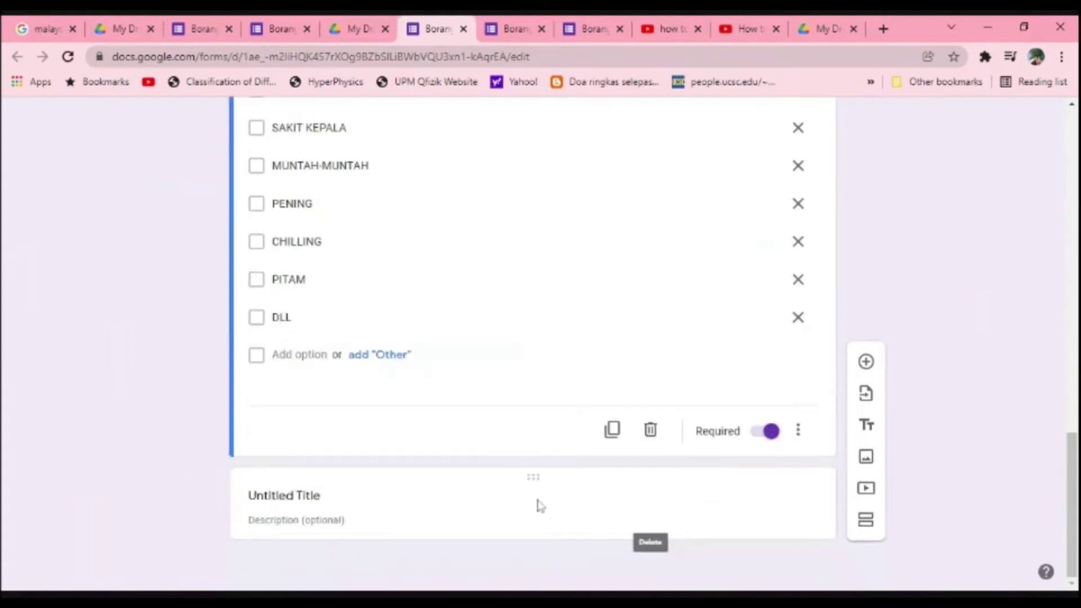
left_click(355, 507)
type("FAKTOR")
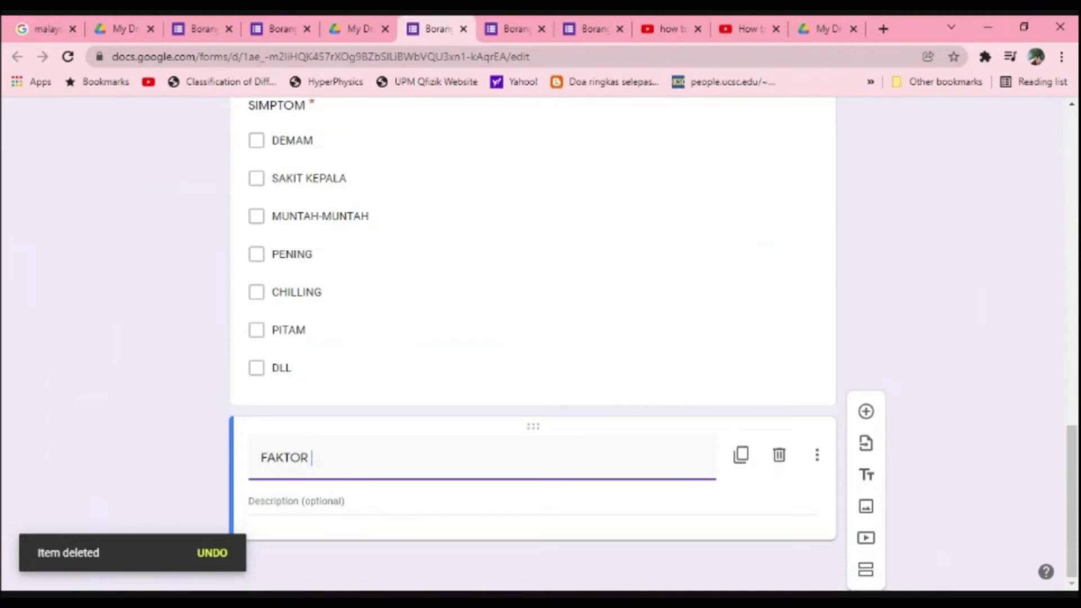
type(" RISIKO")
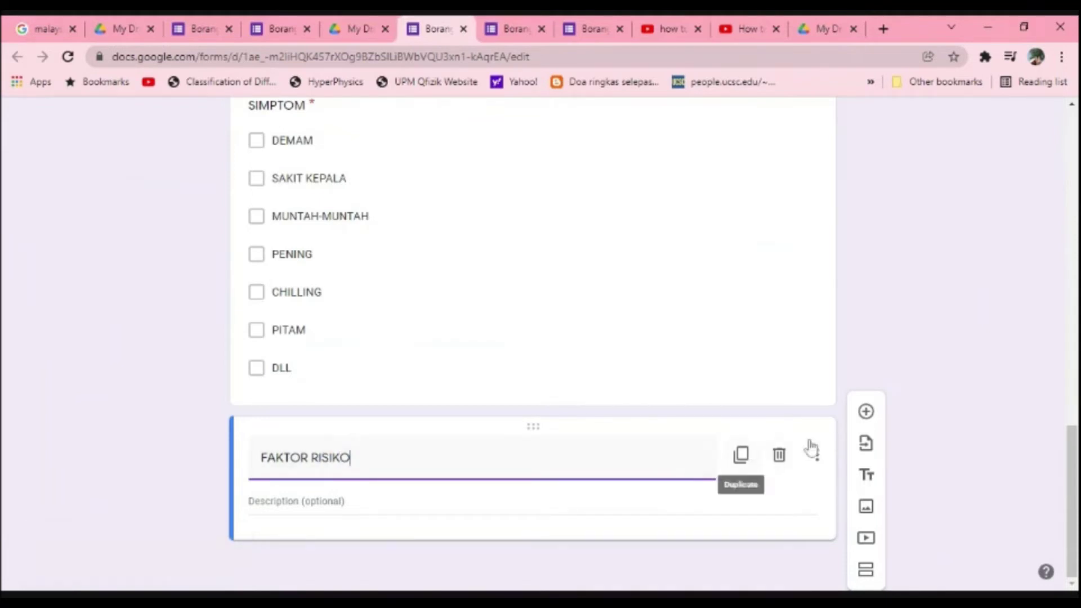
left_click(870, 419)
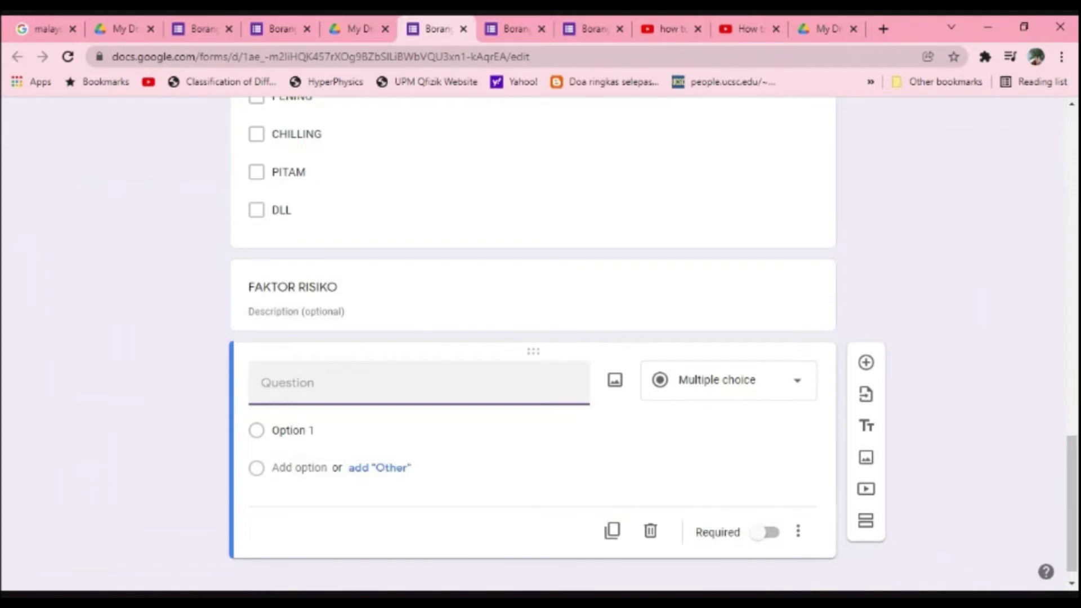
Step: Write ADAKAH JANGKITAN DISEBABKAN PEKERJAAN? with options YA, TIDAK, TIDAK PASTI, BERKEMUNGKINAN
type("ADAKAH JANGKITAN DI")
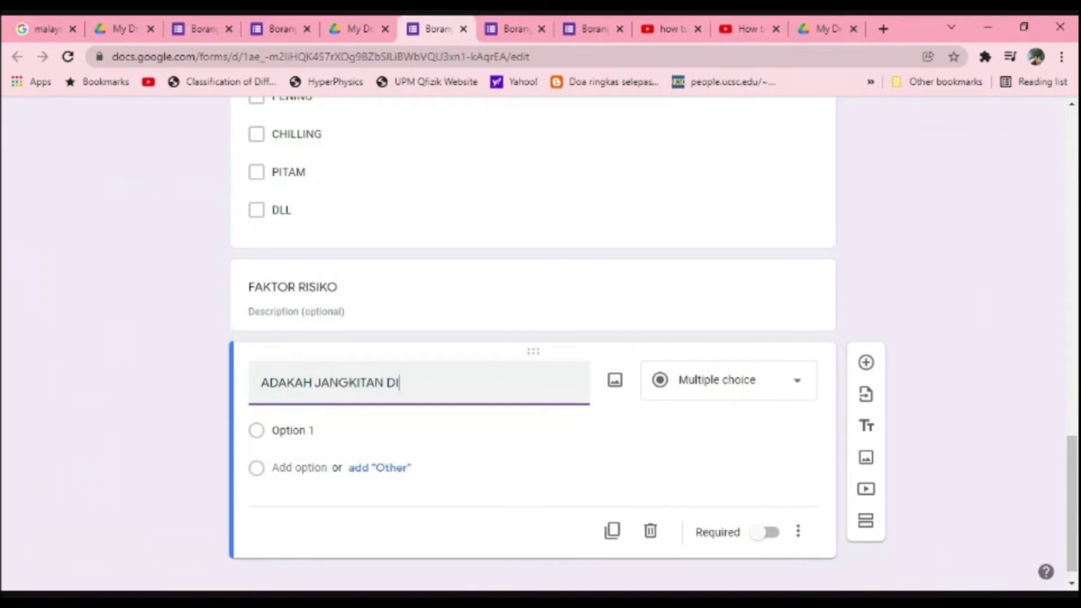
type("SEBABKAN PE")
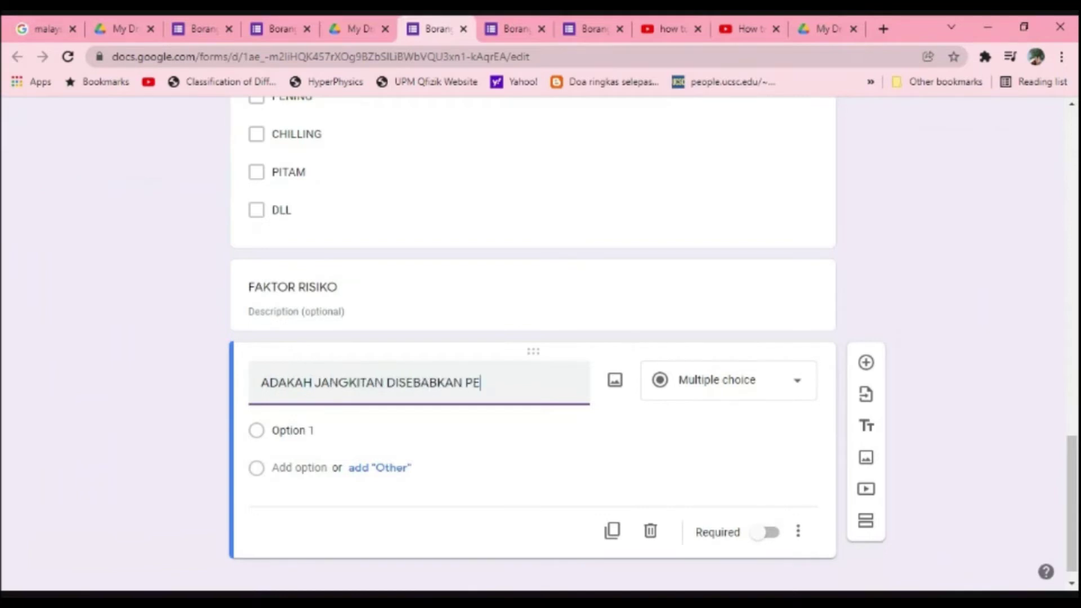
type("KERJAAN?")
left_click(292, 430)
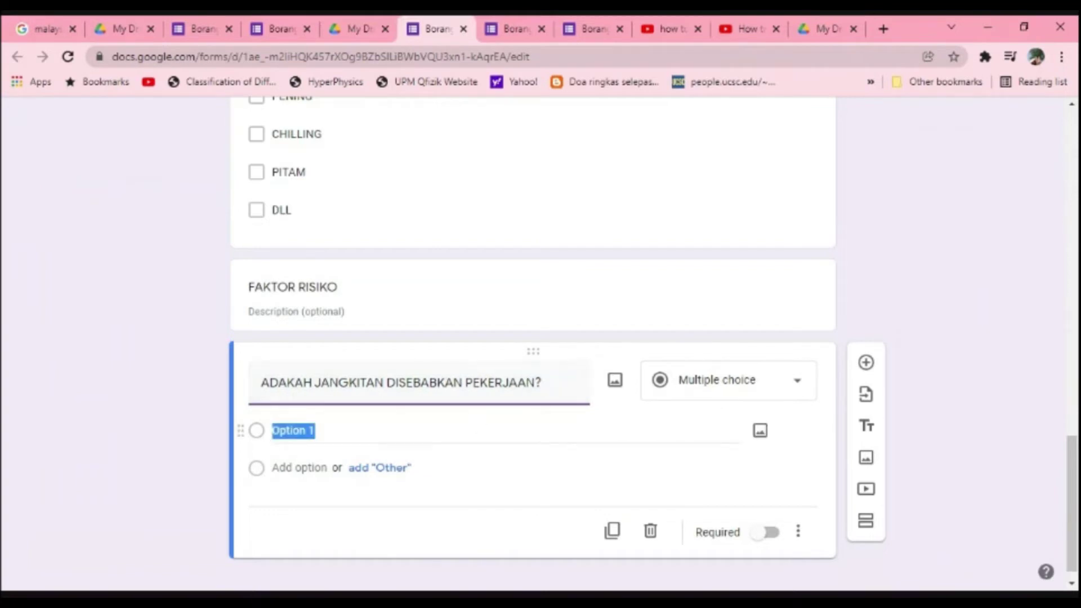
type("YA")
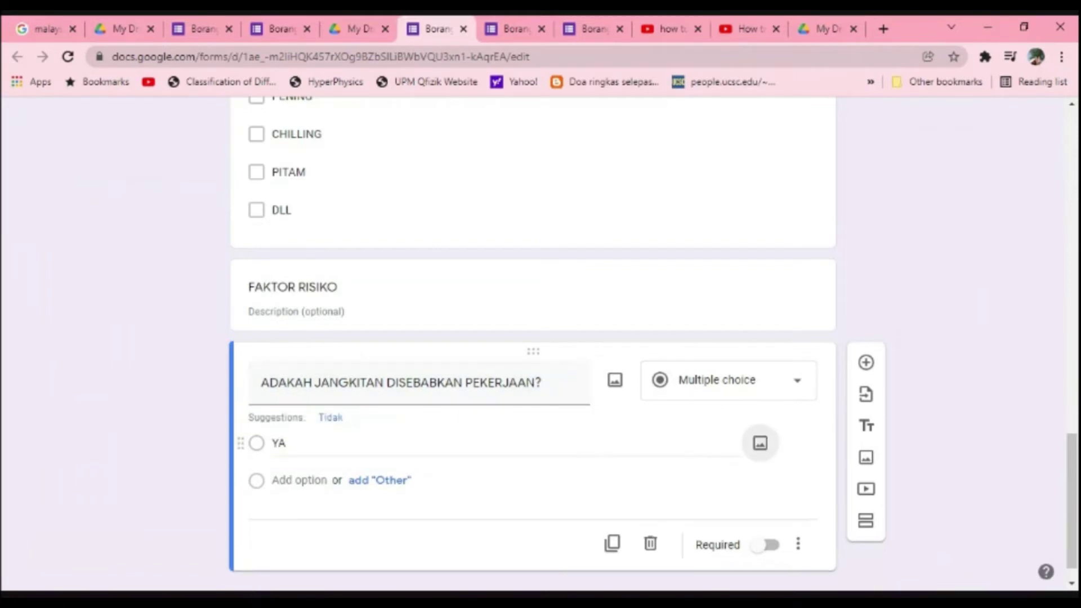
key("Return")
type("TIDAK")
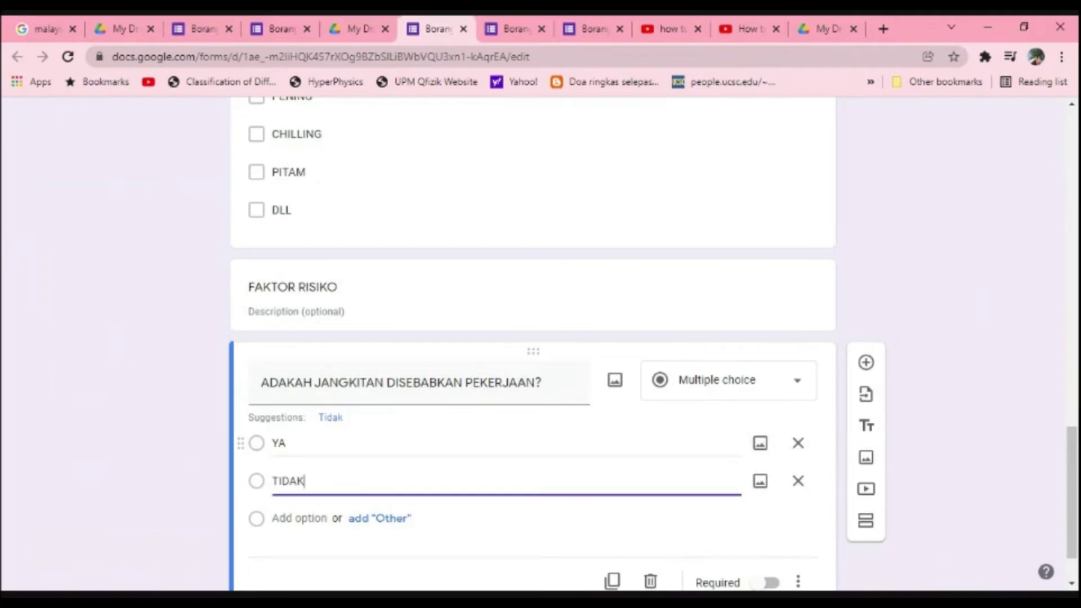
key("Tab")
key("Tab")
key("Tab")
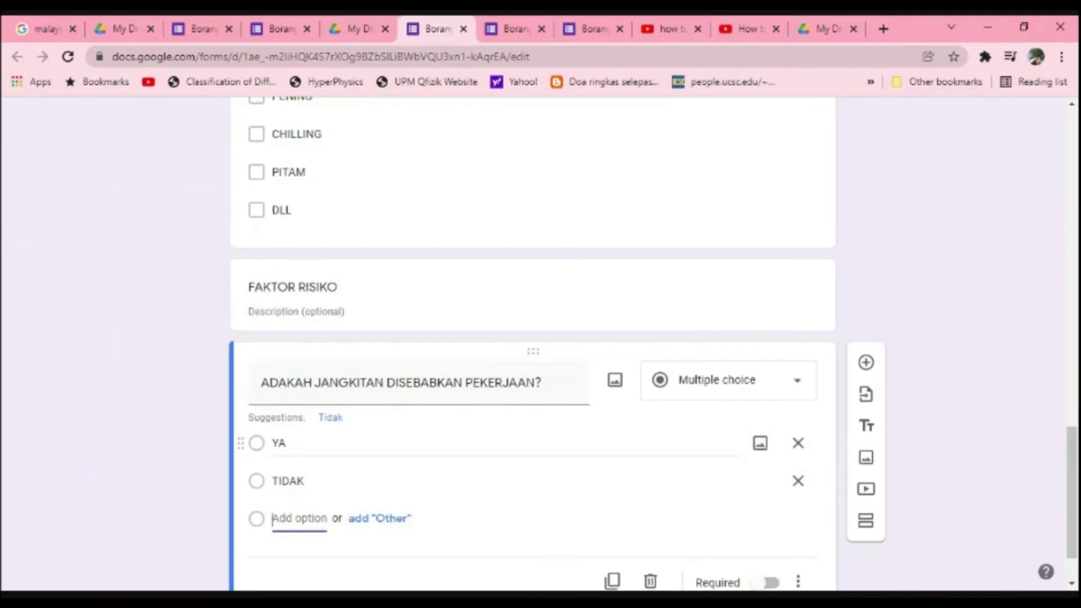
type("TIDAK PAS")
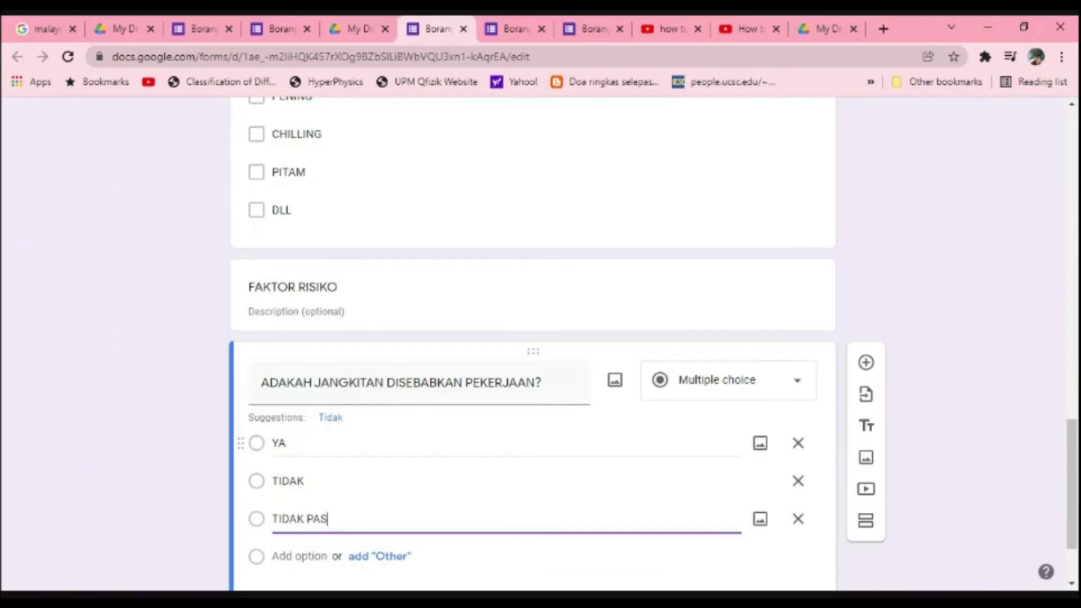
type("TI")
key("Tab")
key("Tab")
key("Tab")
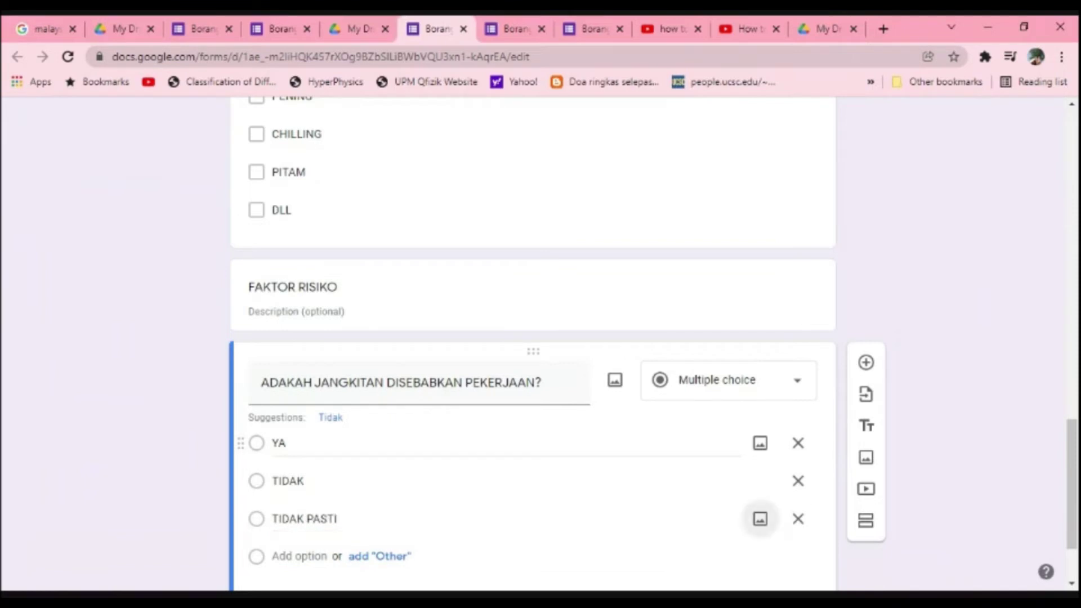
type("BERK")
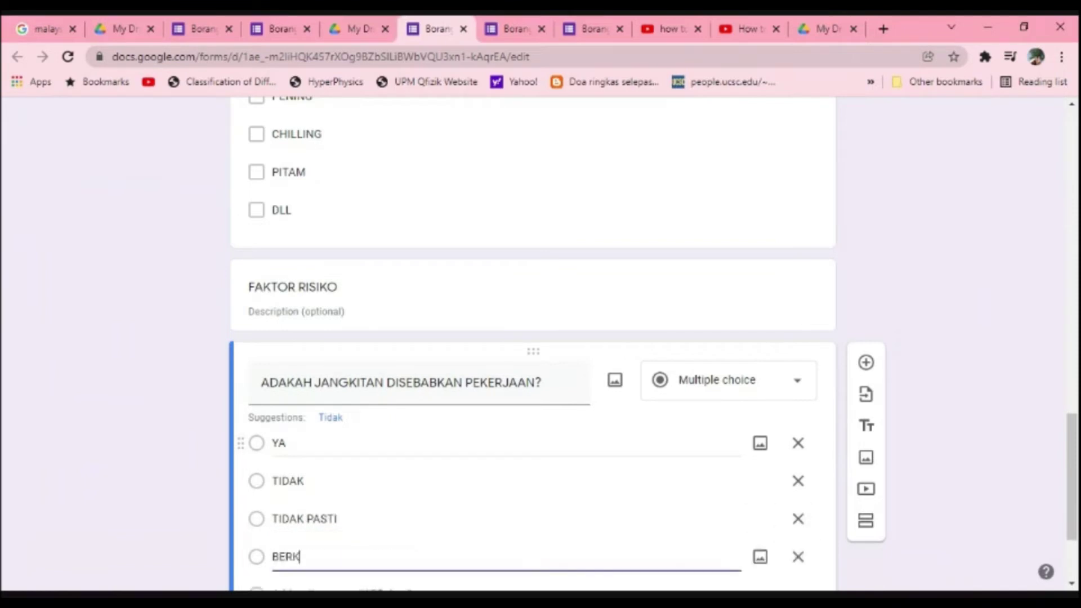
type("EMUNGKINAN")
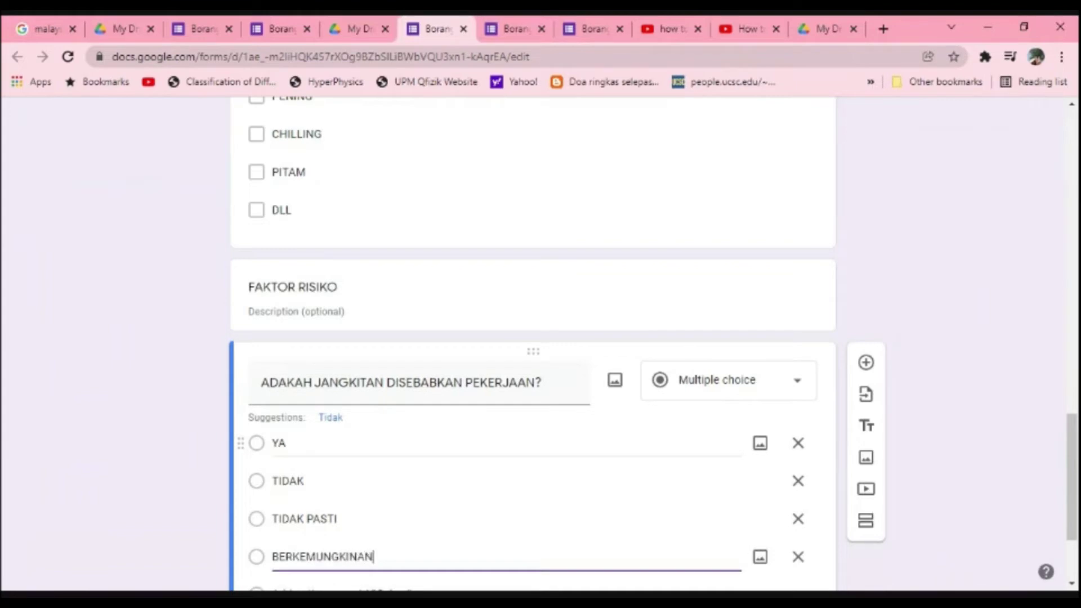
scroll(465, 437, "down", 3)
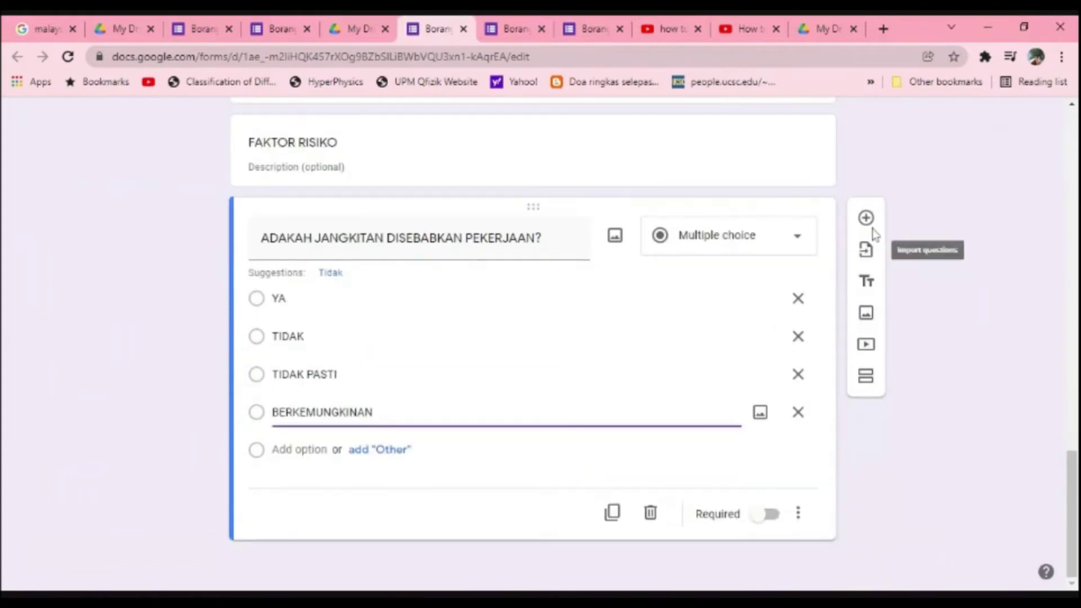
Step: Add the recreation-activity question with options YA, TIDAK and TIDAK PASTI, then a blank question
left_click(869, 225)
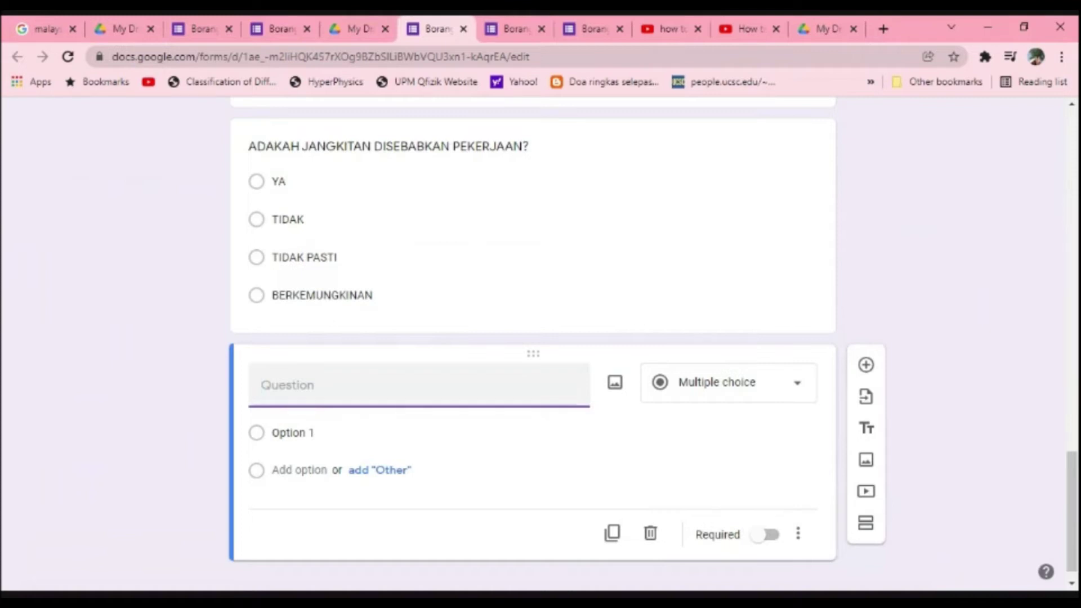
type("ADAKAH AND")
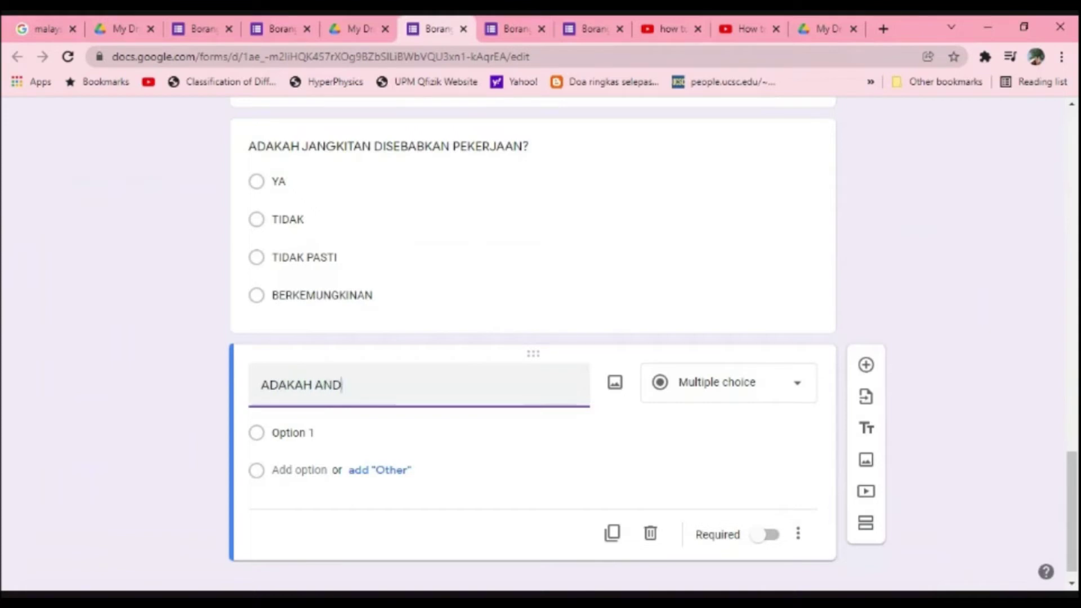
type("A MELAKUKAKN AKT")
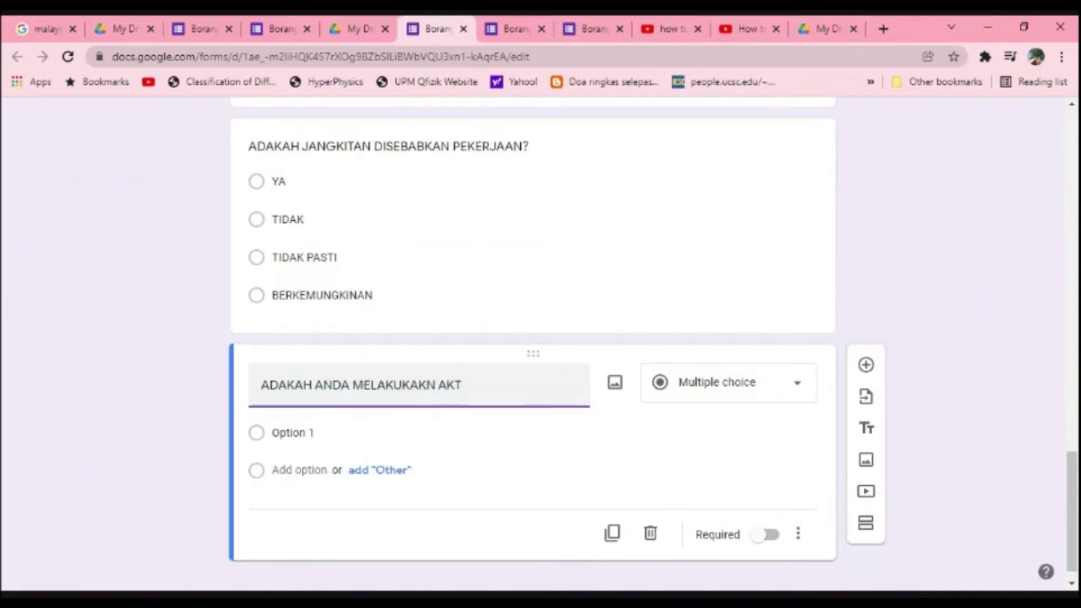
type("IVITI")
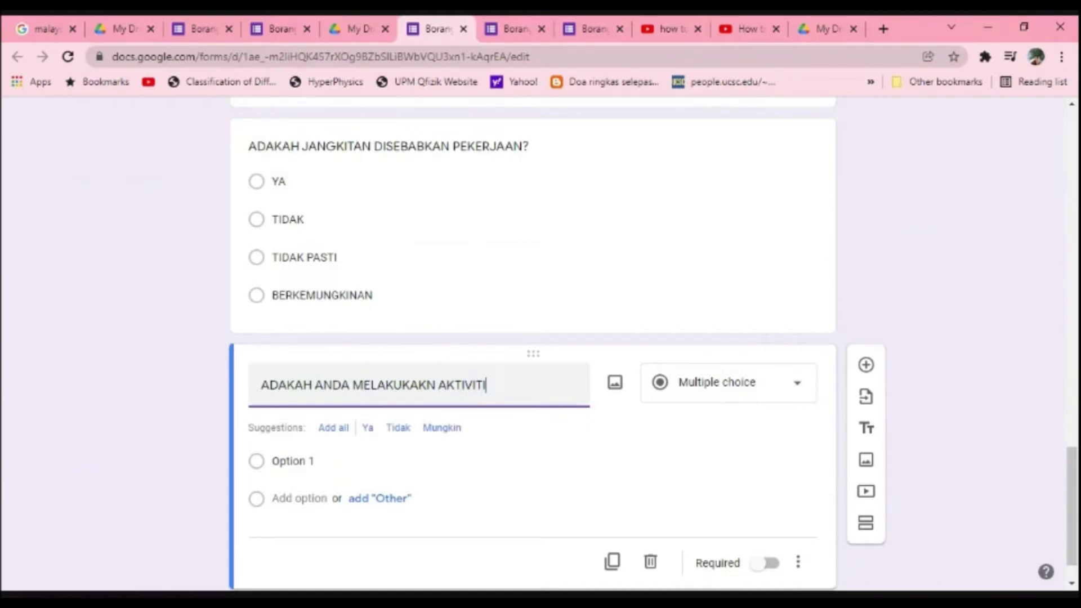
type(" REKREA")
key("BackSpace")
key("BackSpace")
key("BackSpace")
key("BackSpace")
key("BackSpace")
key("BackSpace")
type("REKRE")
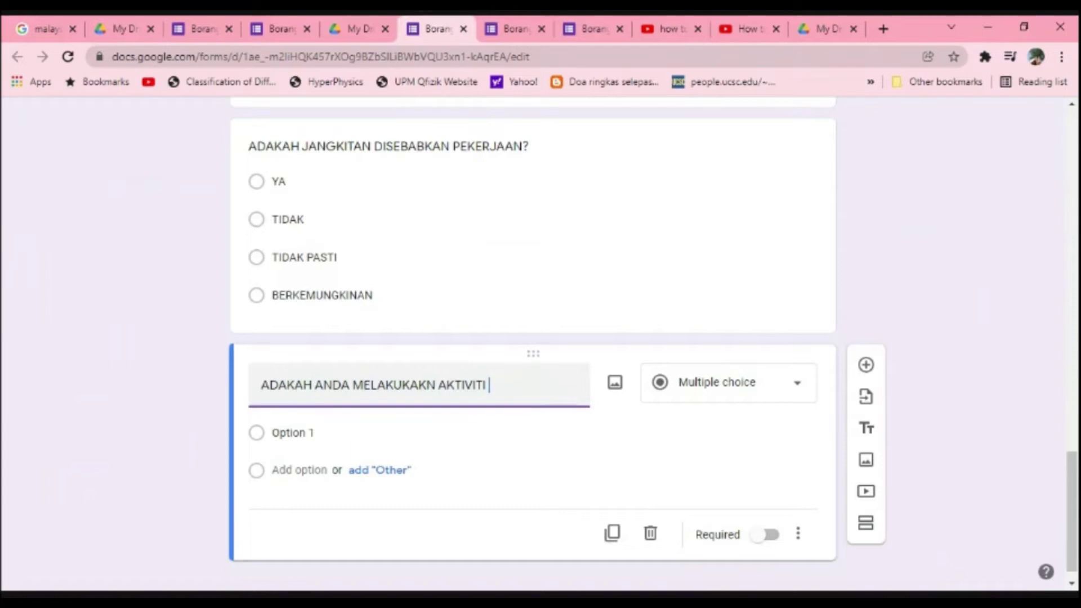
type("ASI?")
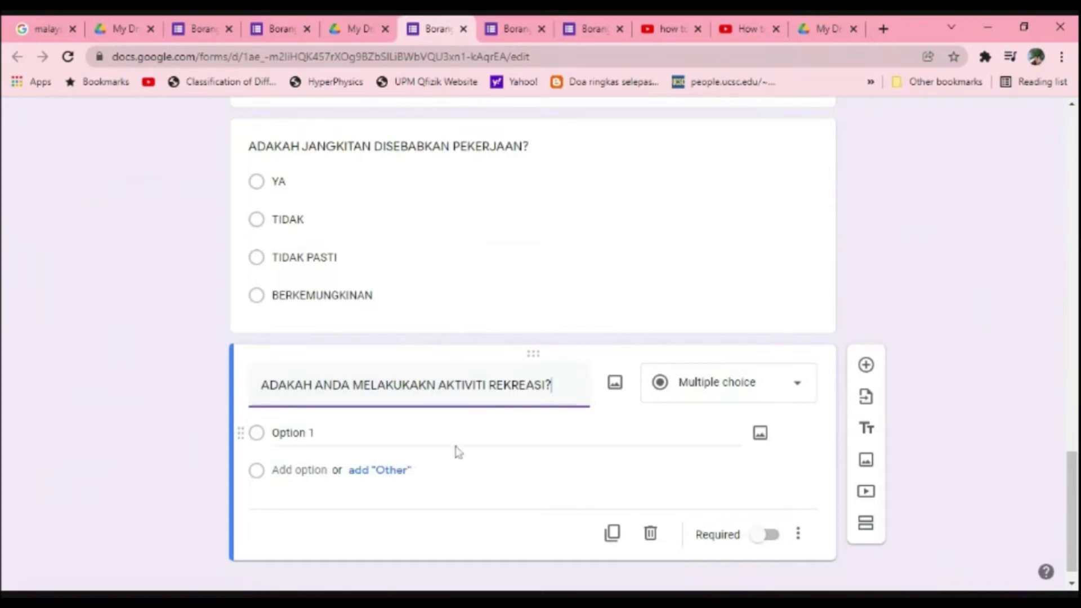
left_click(417, 450)
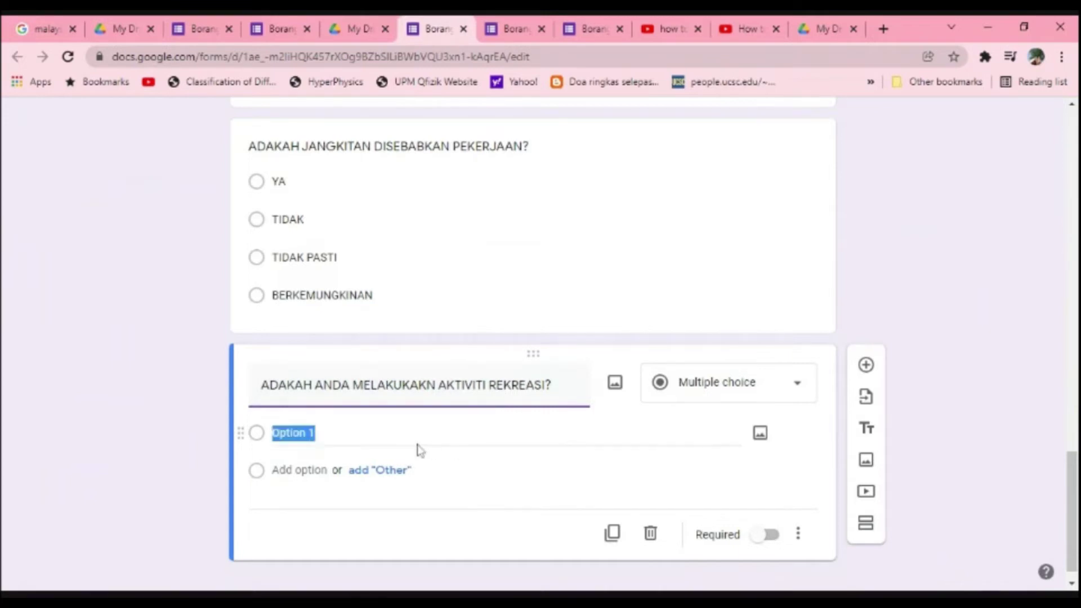
type("YA")
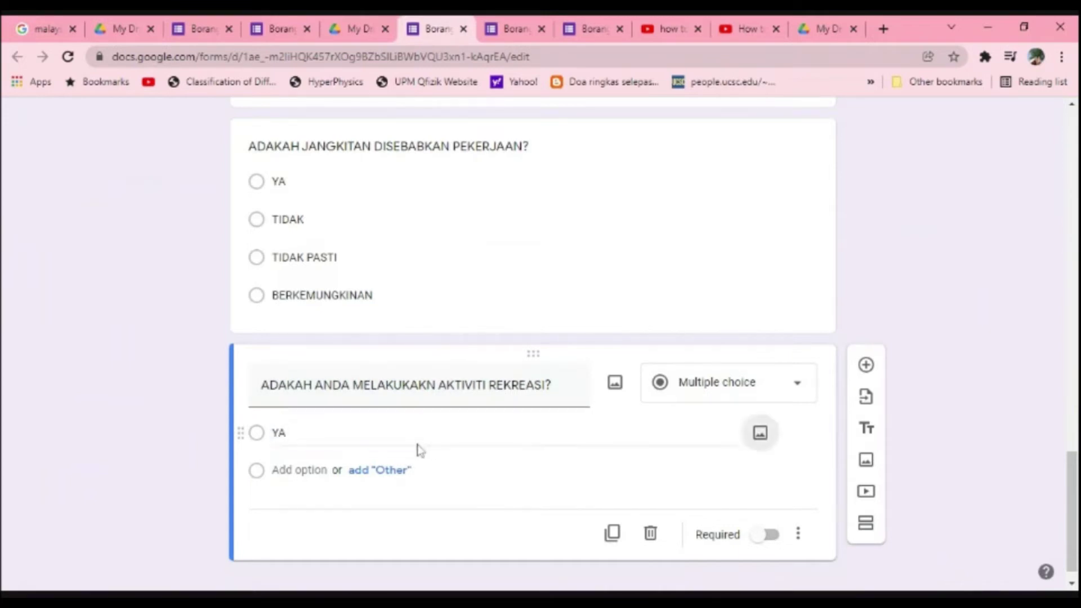
key("Return")
type("TIDAK")
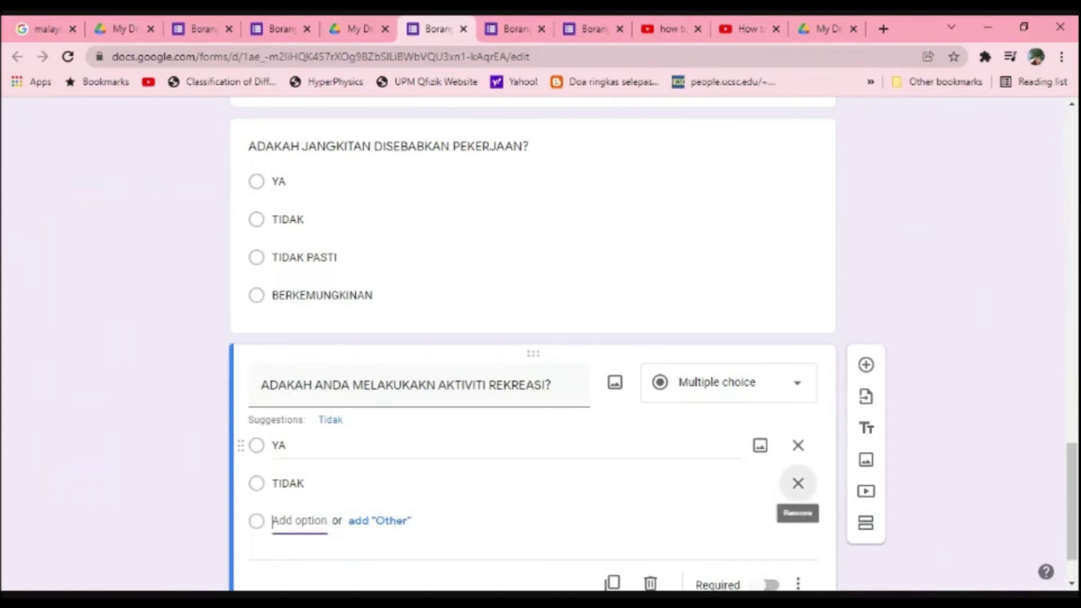
left_click(299, 520)
type("TIDAK PASTI")
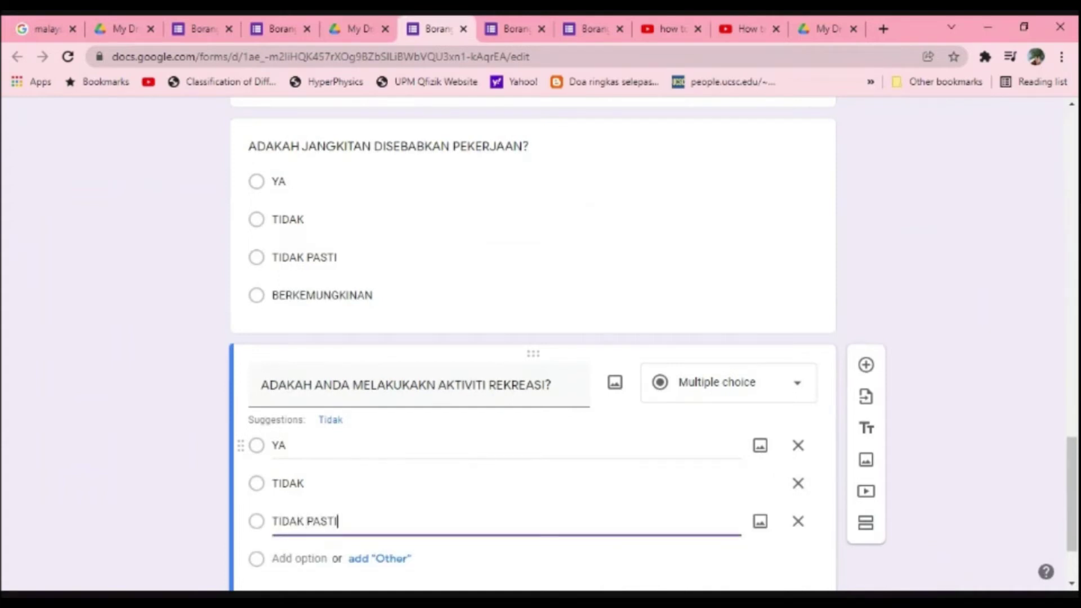
scroll(434, 422, "down", 2)
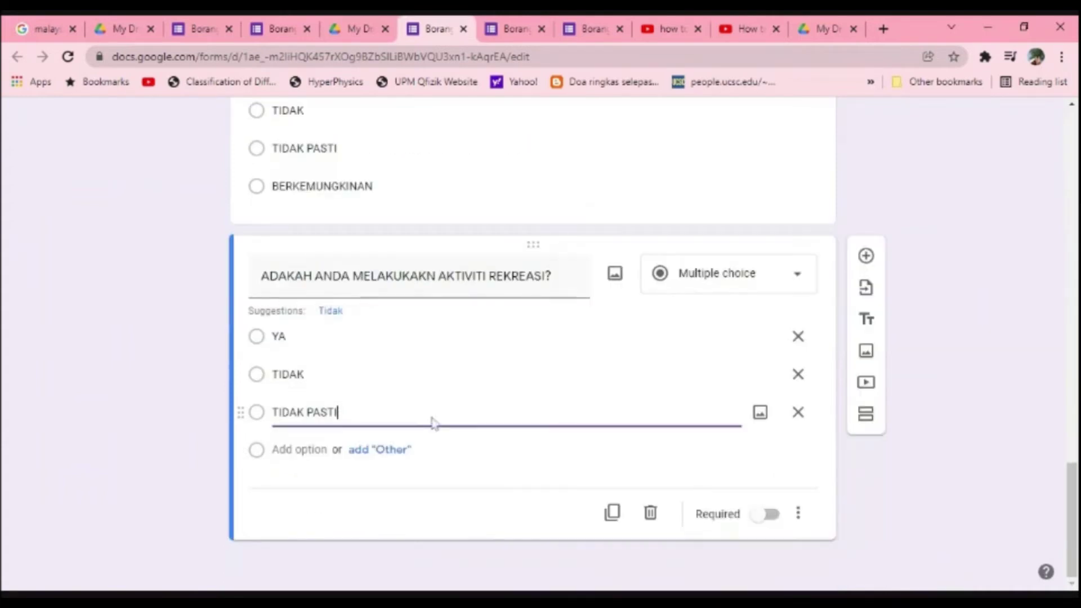
left_click(865, 256)
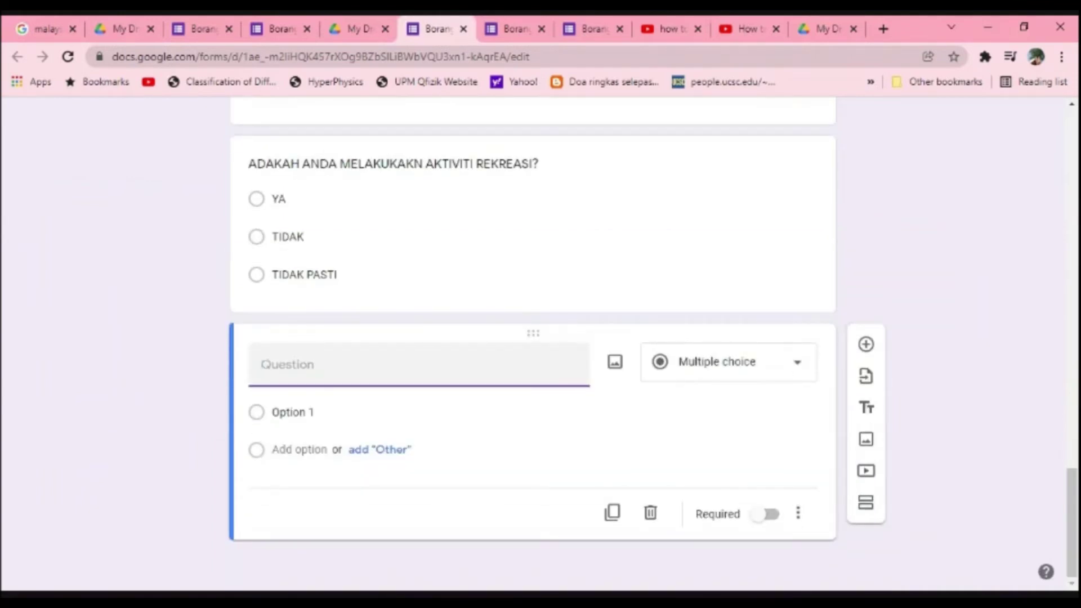
Step: Title the new question ANDA BERKHEMAH?
type("ANDA BERKHEM")
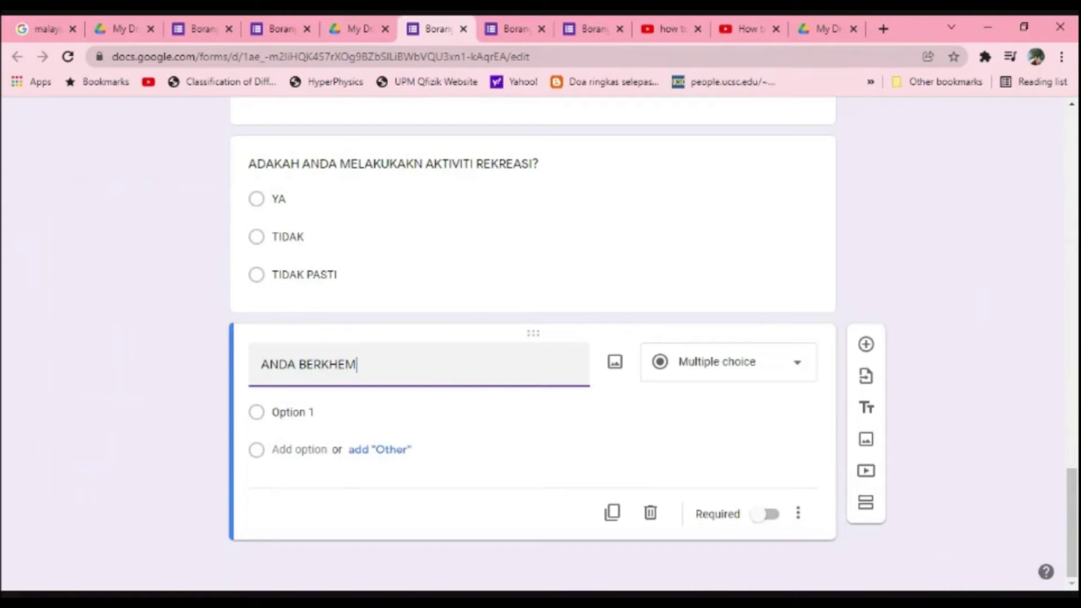
type("AH?")
Step: Insert a short-answer question DI MANA ANDA BEREKREASI? right after the recreation question
left_click(557, 223)
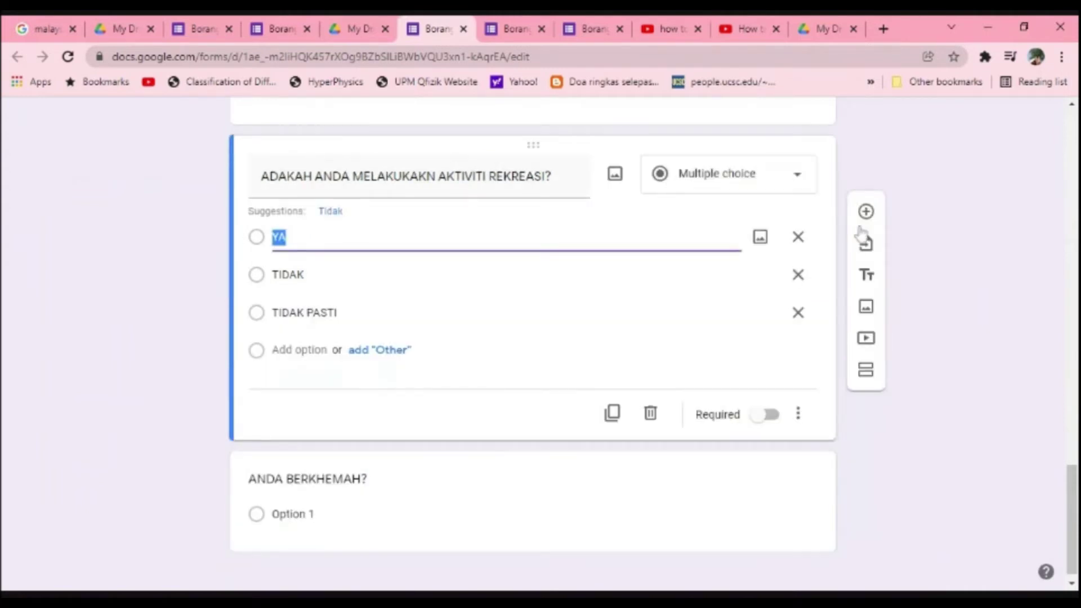
left_click(866, 212)
type("DI")
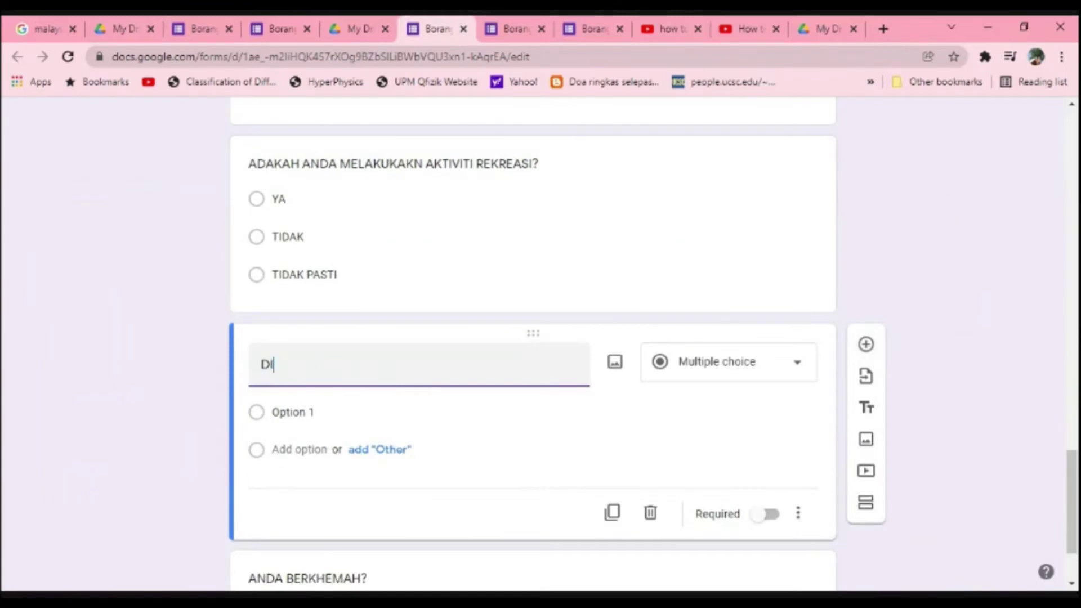
type(" MANA AND")
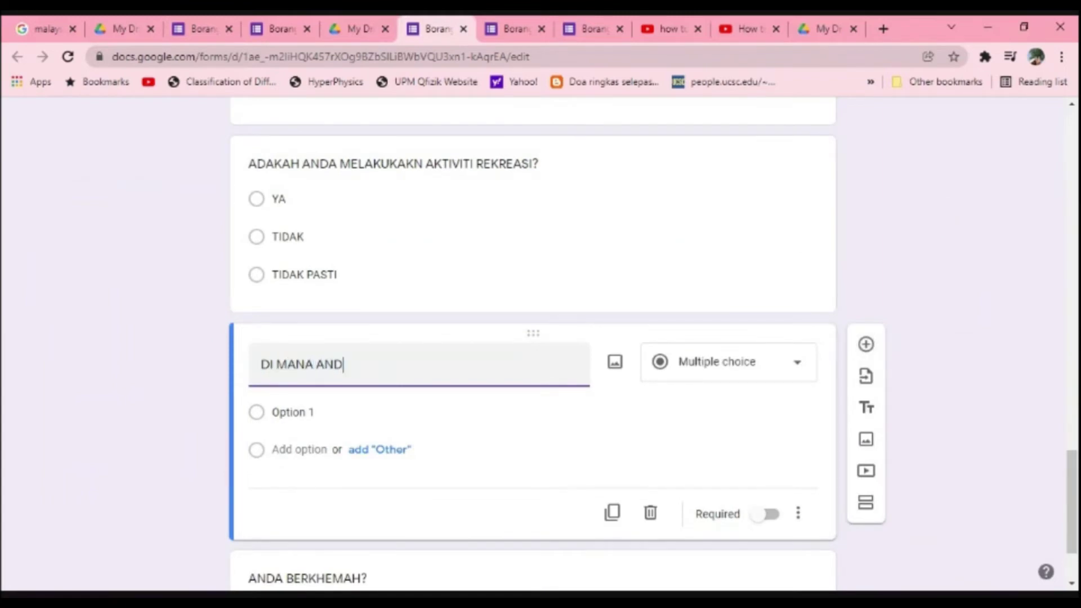
type("A BEREKRE")
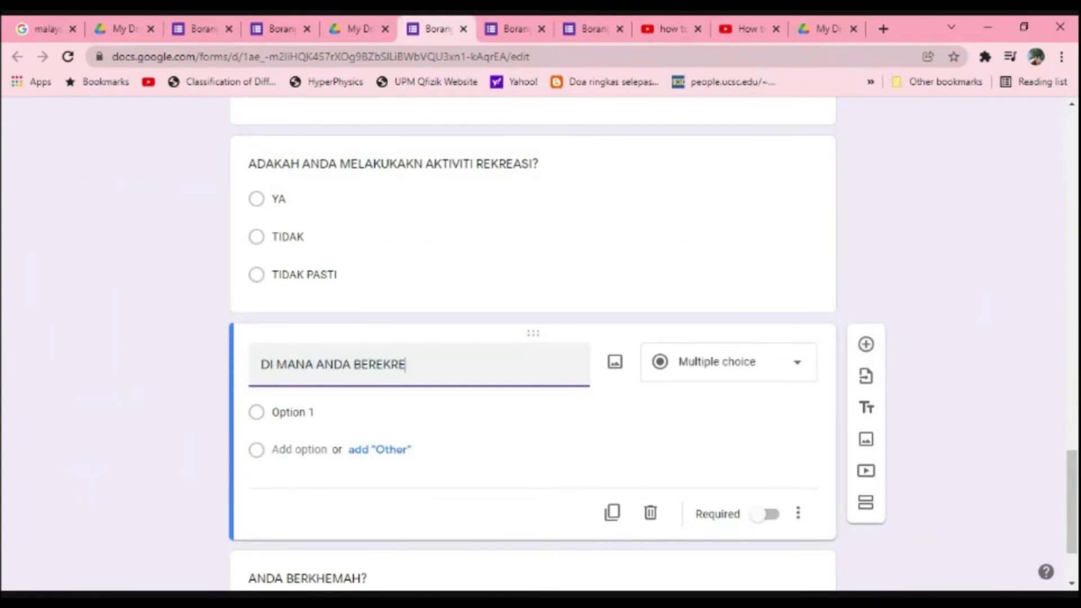
type("ASI?")
left_click(691, 371)
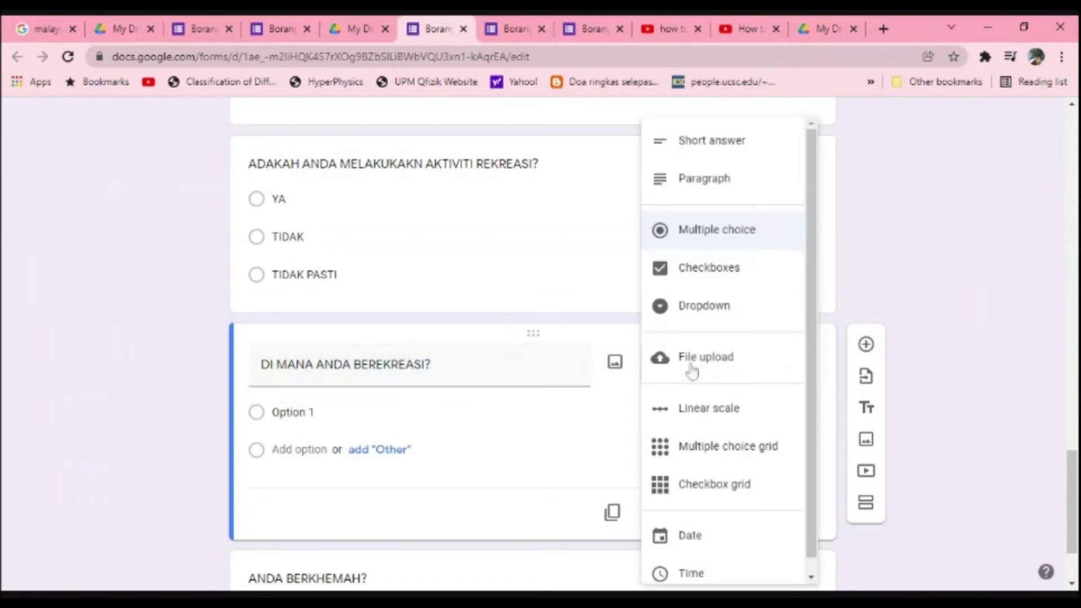
left_click(709, 163)
scroll(506, 456, "down", 2)
left_click(460, 501)
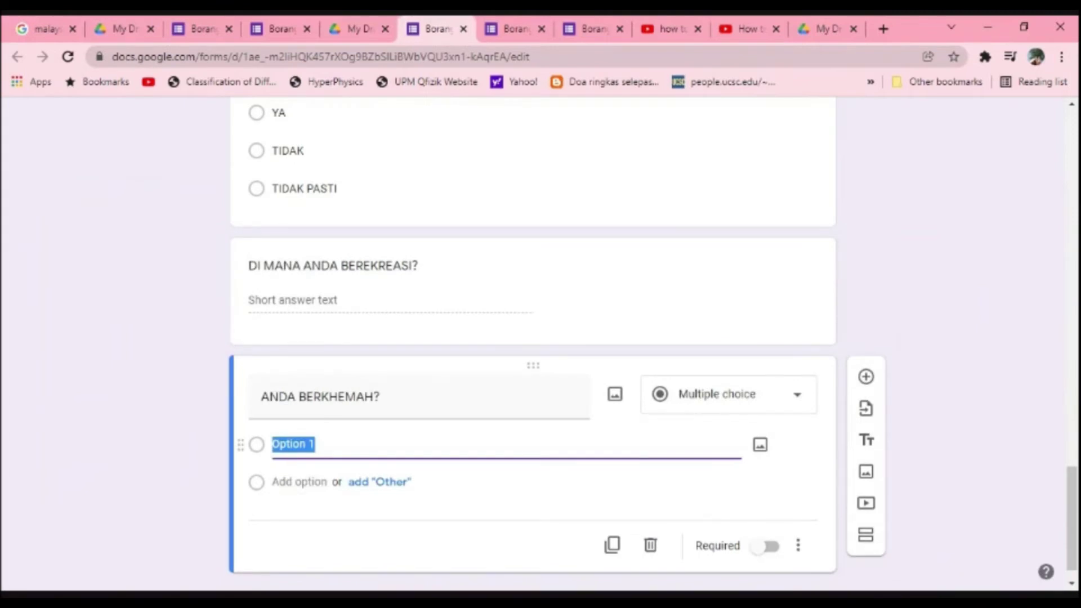
Step: Give ANDA BERKHEMAH? the answer options YA and Tidak, removing the stray TID option
type("YA")
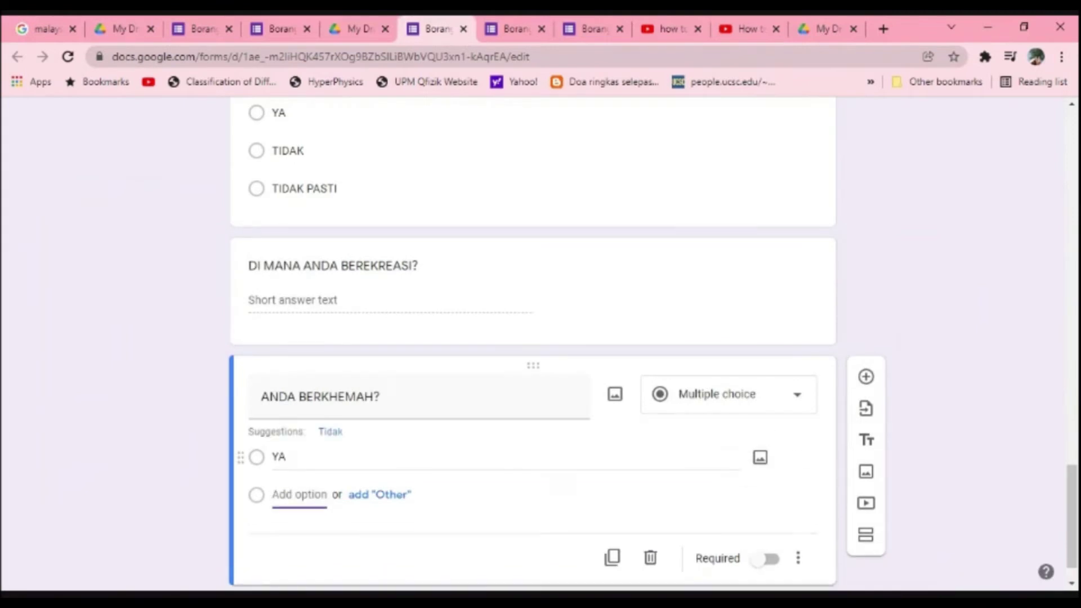
type("TID")
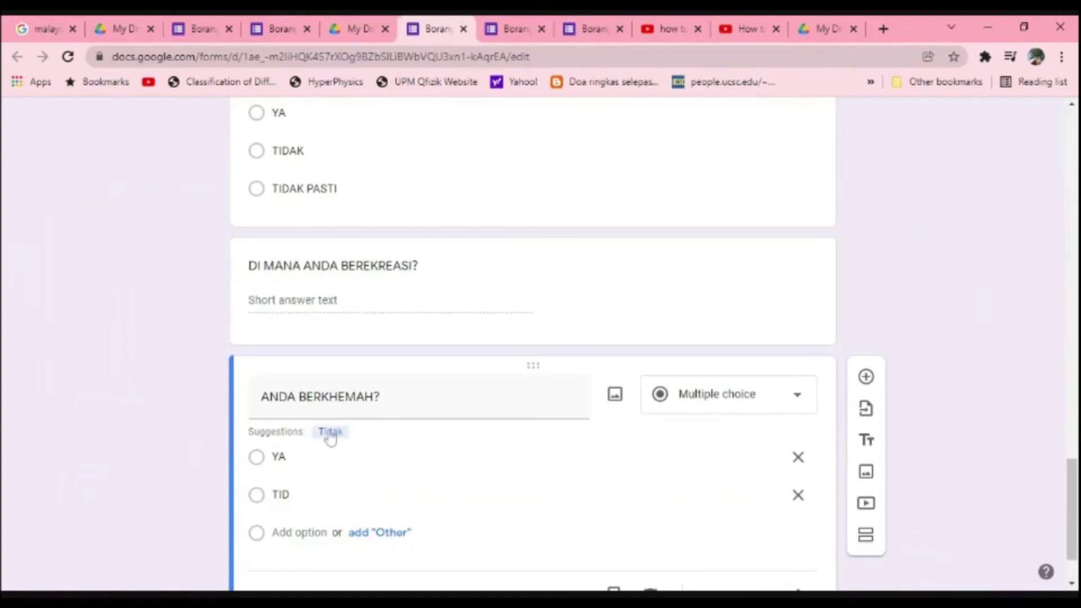
left_click(329, 432)
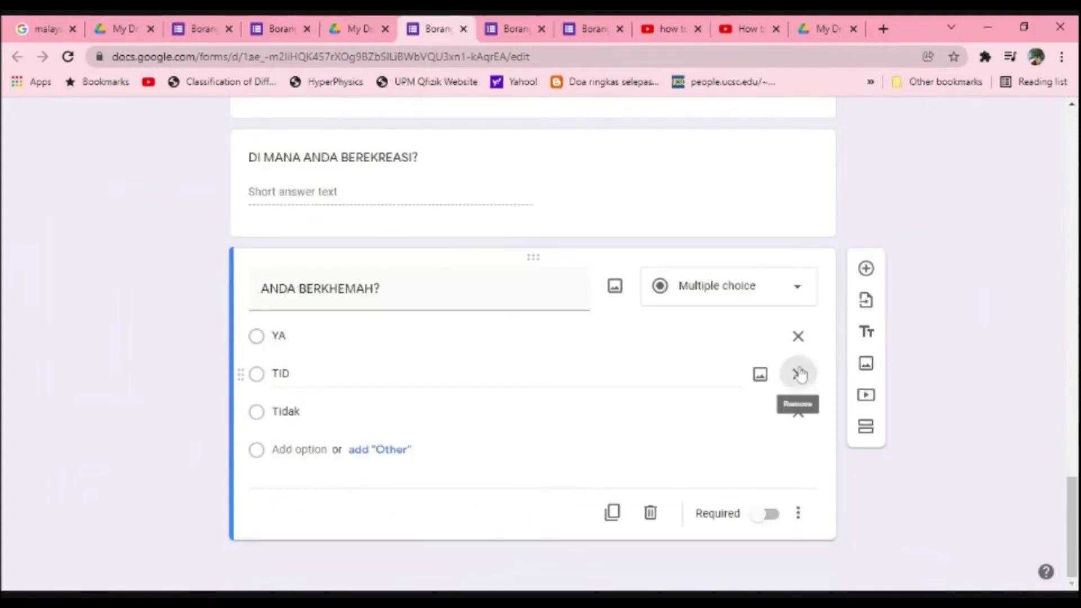
left_click(798, 374)
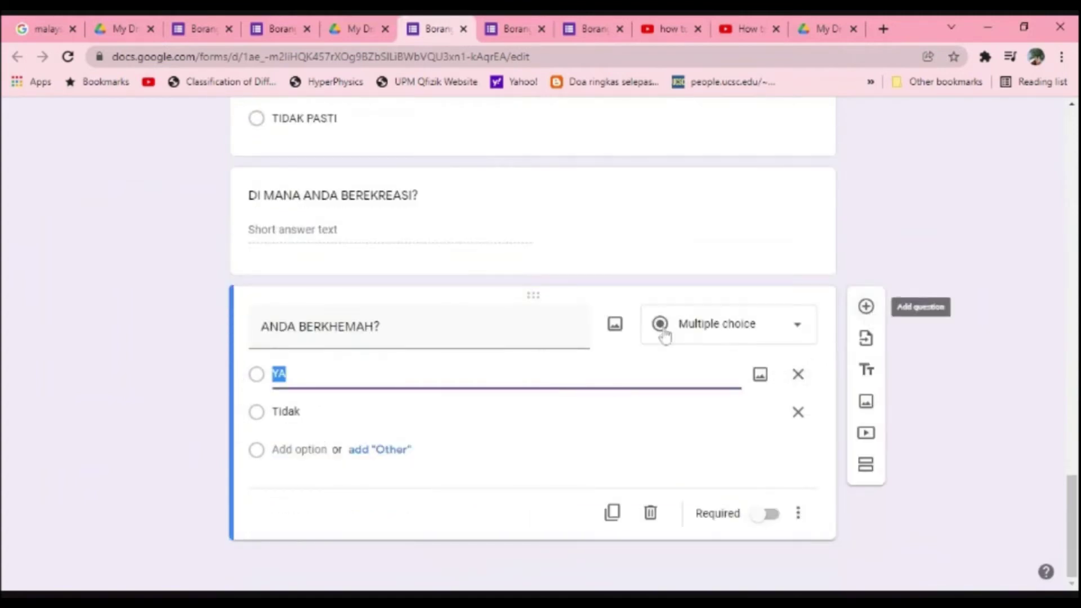
Step: Duplicate the question twice, retitling the copies ANDA MEMANCING? and ANDA BERENANG?
left_click(507, 332)
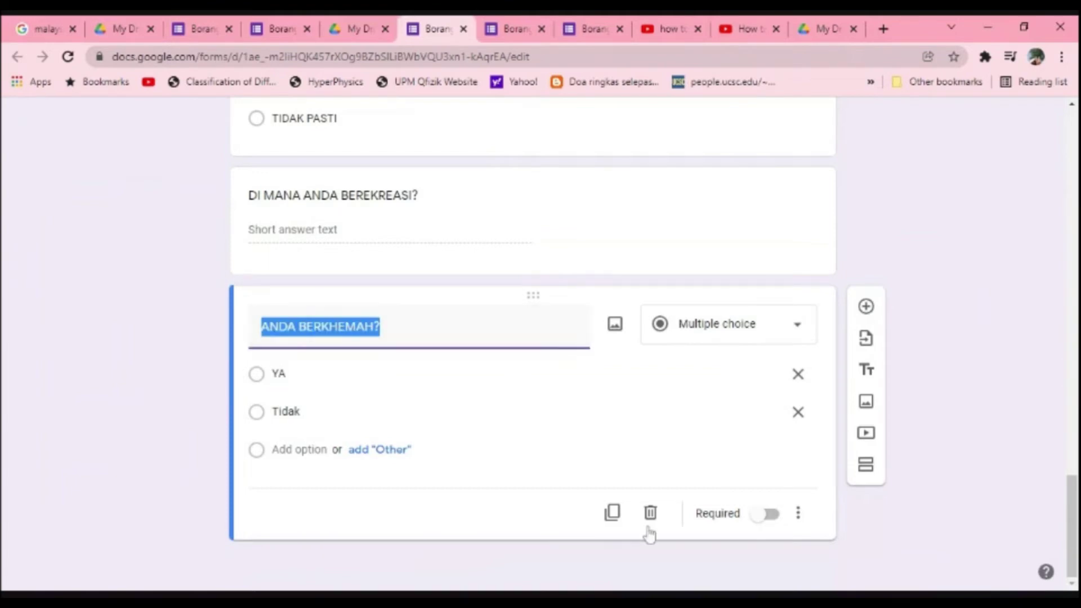
left_click(613, 513)
left_click(345, 397)
double_click(346, 398)
type("MEMANCING")
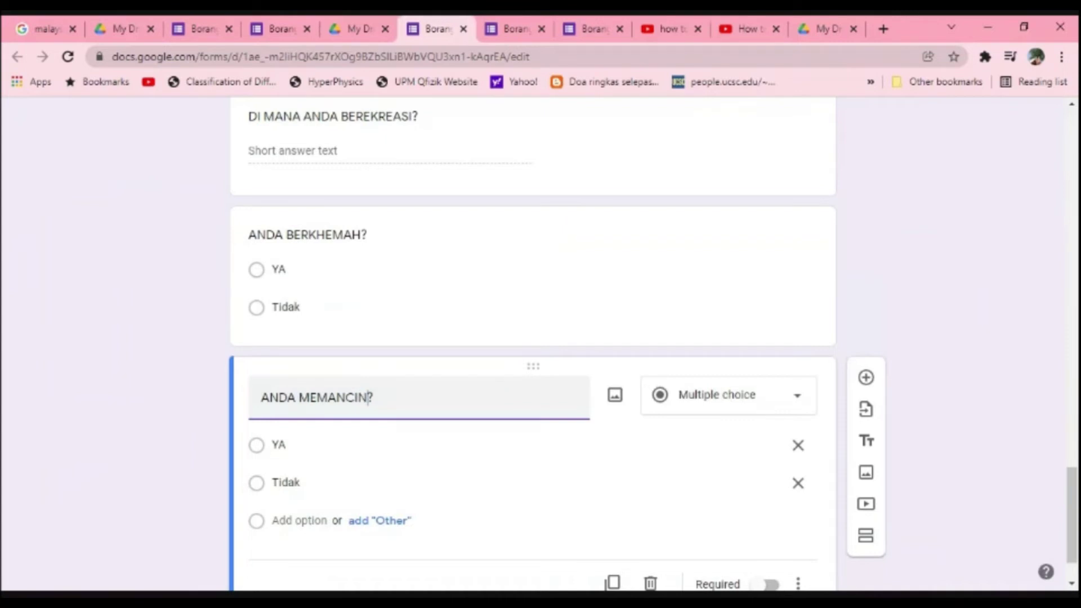
scroll(598, 524, "down", 1)
left_click(606, 515)
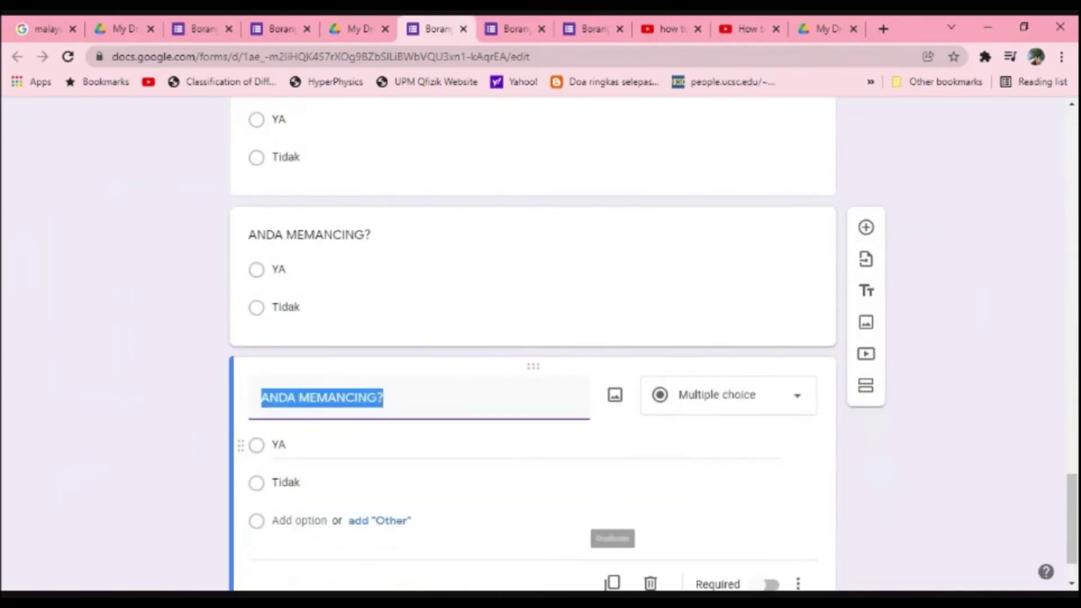
left_click(337, 397)
double_click(337, 397)
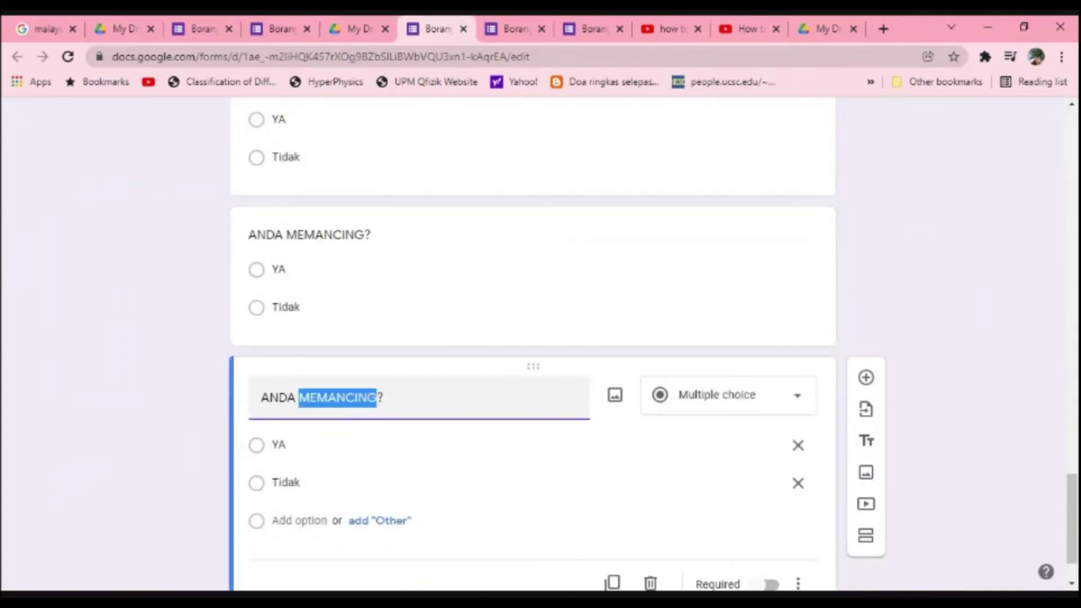
type("BERENANG")
Step: Duplicate ANDA BERENANG? and retitle the copy ANDA JUNGLE TRECKING?
scroll(507, 423, "down", 1)
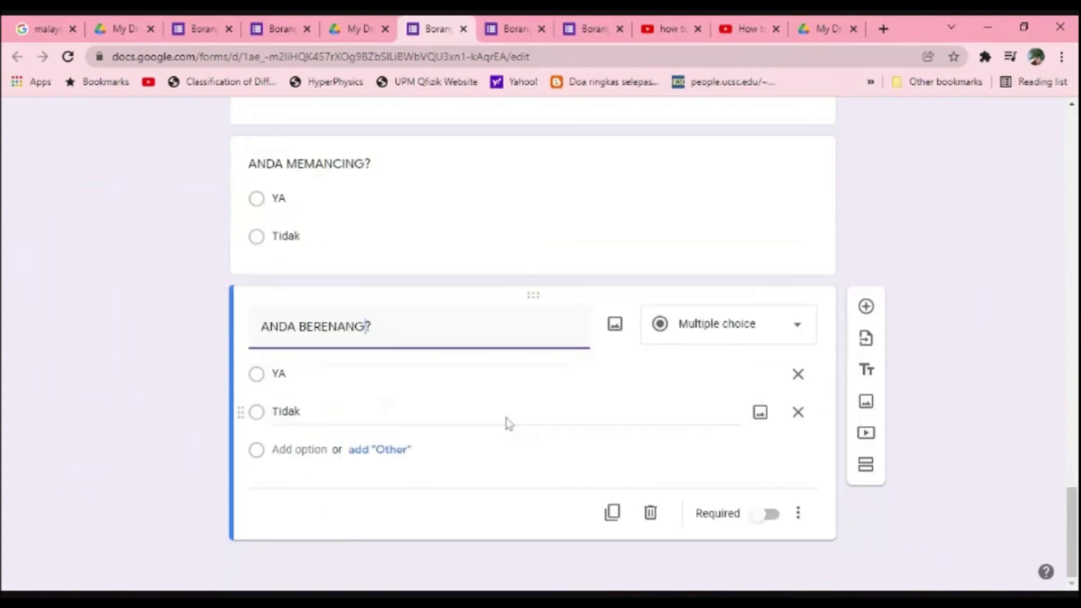
left_click(613, 513)
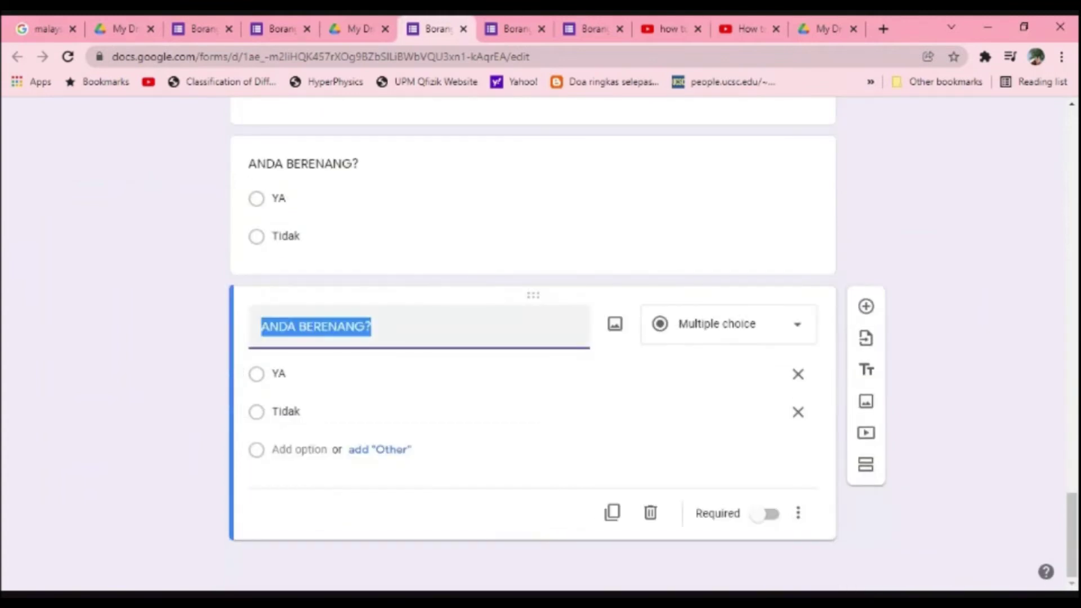
double_click(332, 326)
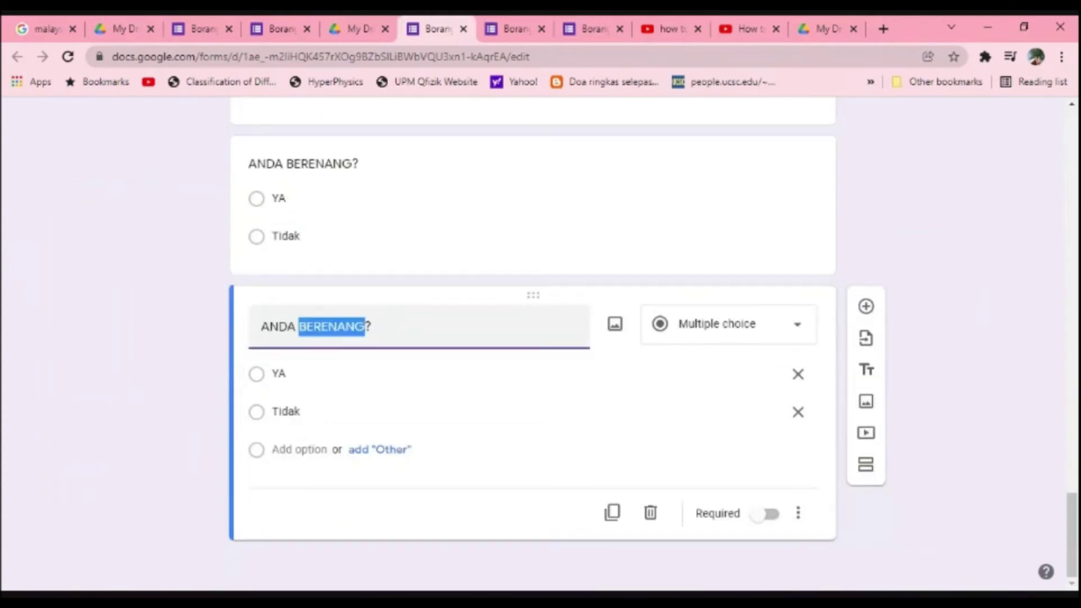
type("JUNGLE TRE")
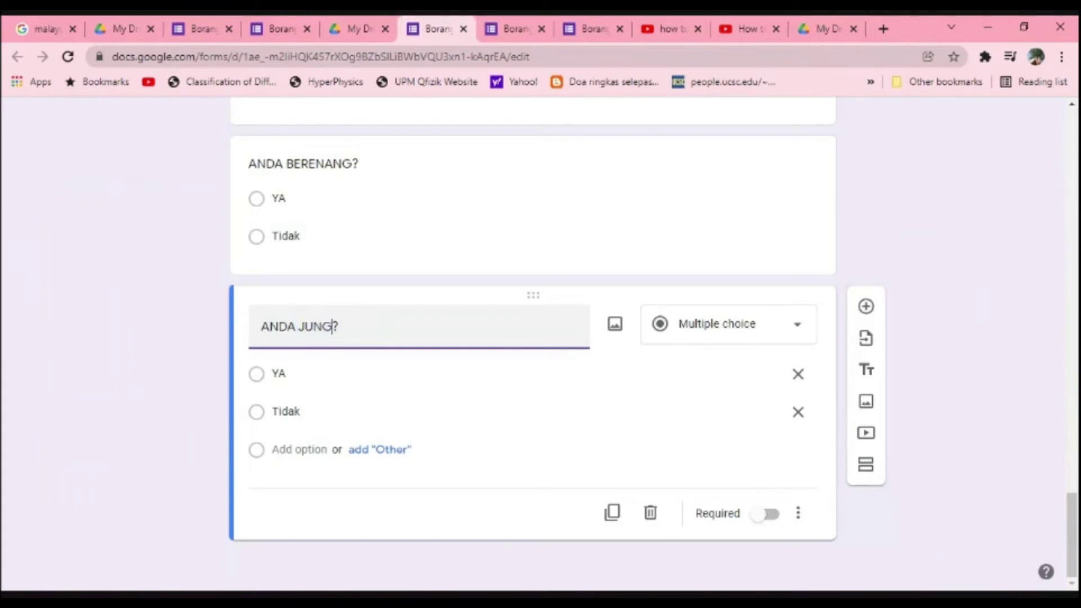
type("KKING")
left_click(379, 326)
key("BackSpace")
type("CKING")
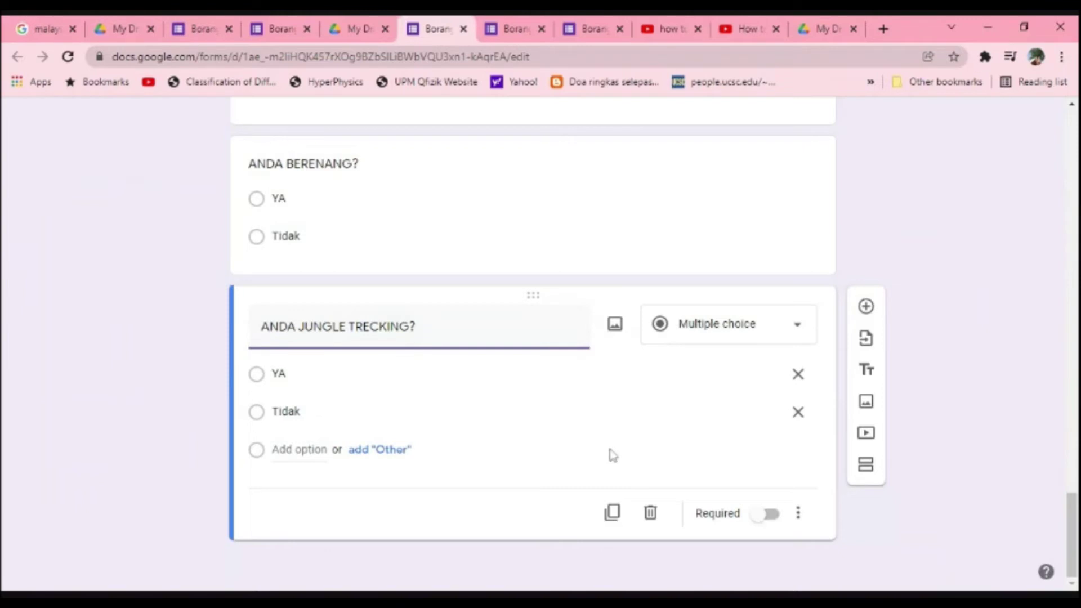
Step: Duplicate it as ANDA CONTACT DENGAN HAIWAN? and add a third option, TIDAK PASTI
left_click(612, 513)
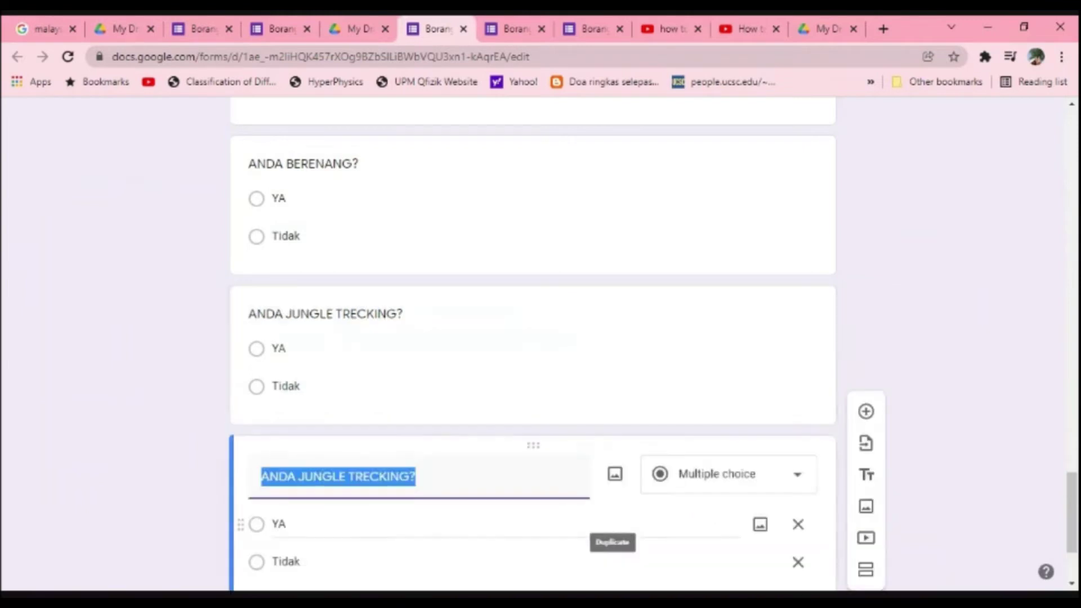
left_click(348, 326)
double_click(350, 326)
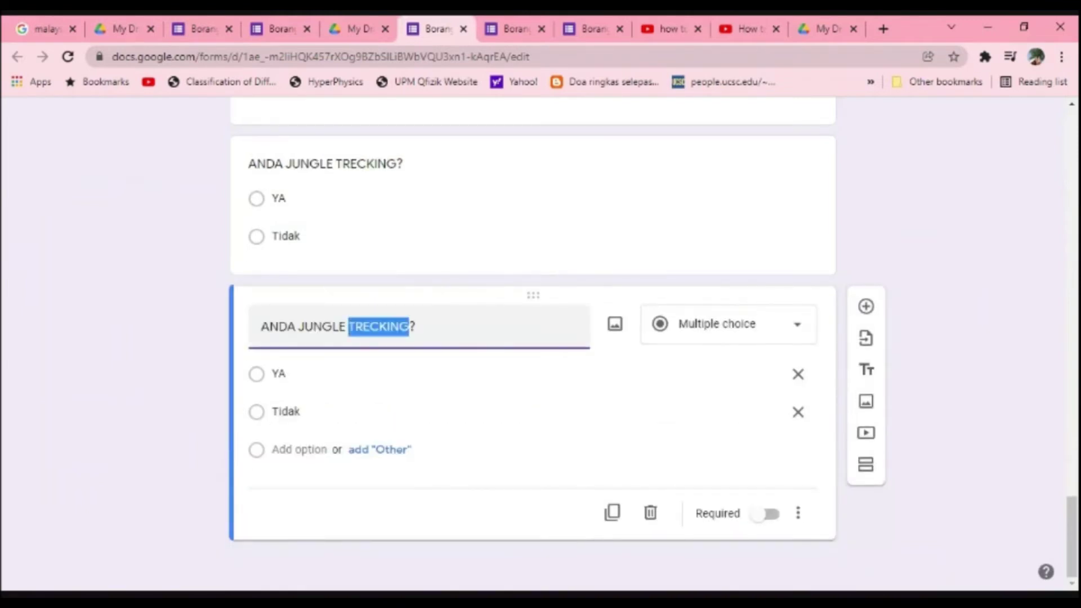
key("BackSpace")
key("BackSpace")
key("BackSpace")
key("BackSpace")
key("BackSpace")
key("BackSpace")
key("BackSpace")
key("BackSpace")
key("BackSpace")
key("BackSpace")
key("BackSpace")
key("BackSpace")
key("BackSpace")
type("ANDA CONTACT DENGAN HAIWAN")
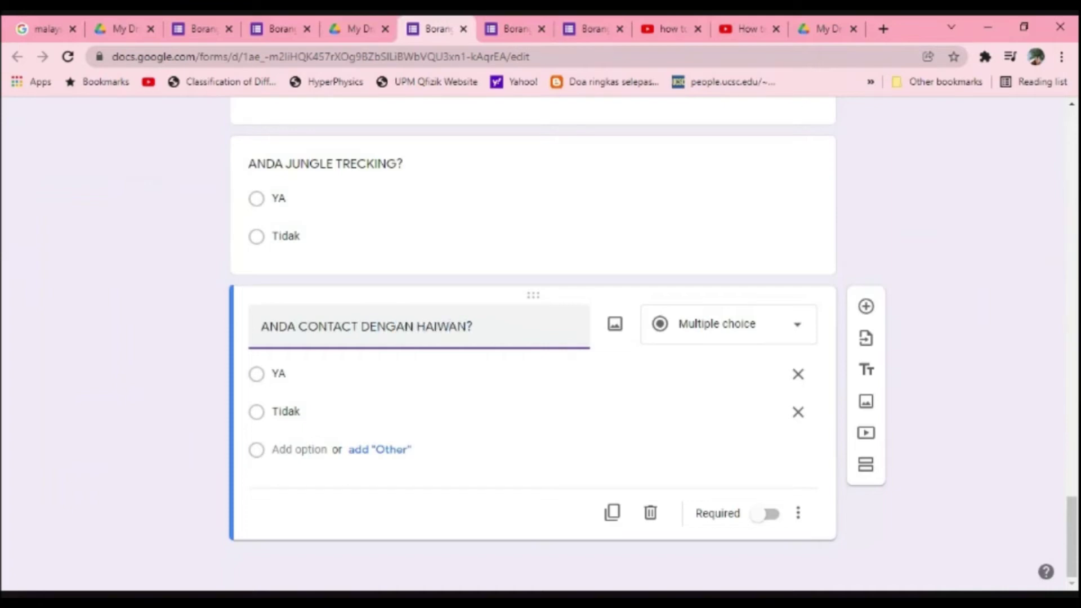
left_click(299, 449)
type("TIDAK PASTI")
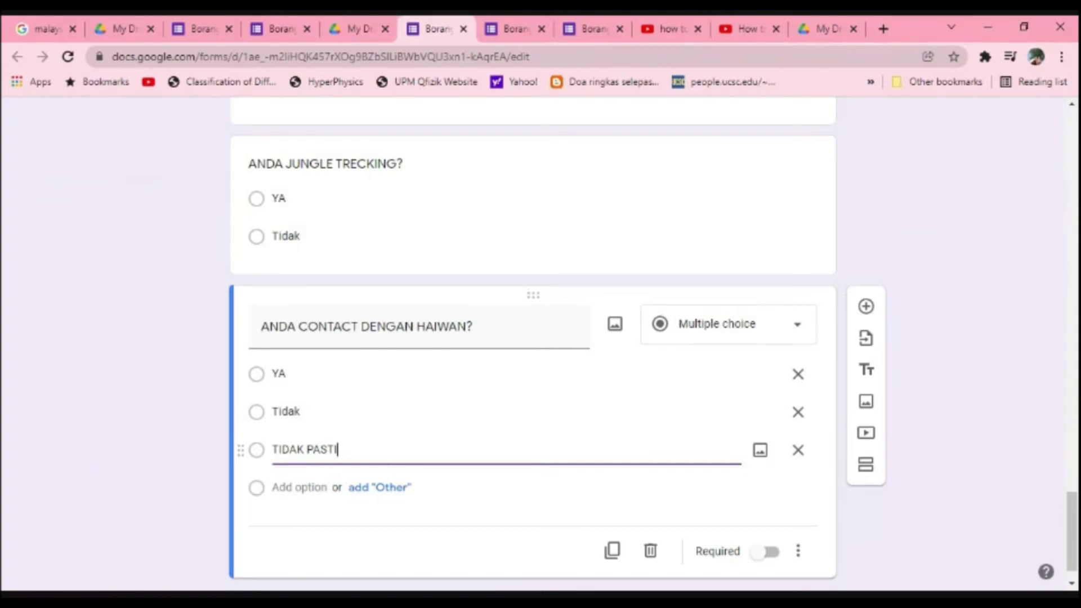
scroll(390, 468, "down", 1)
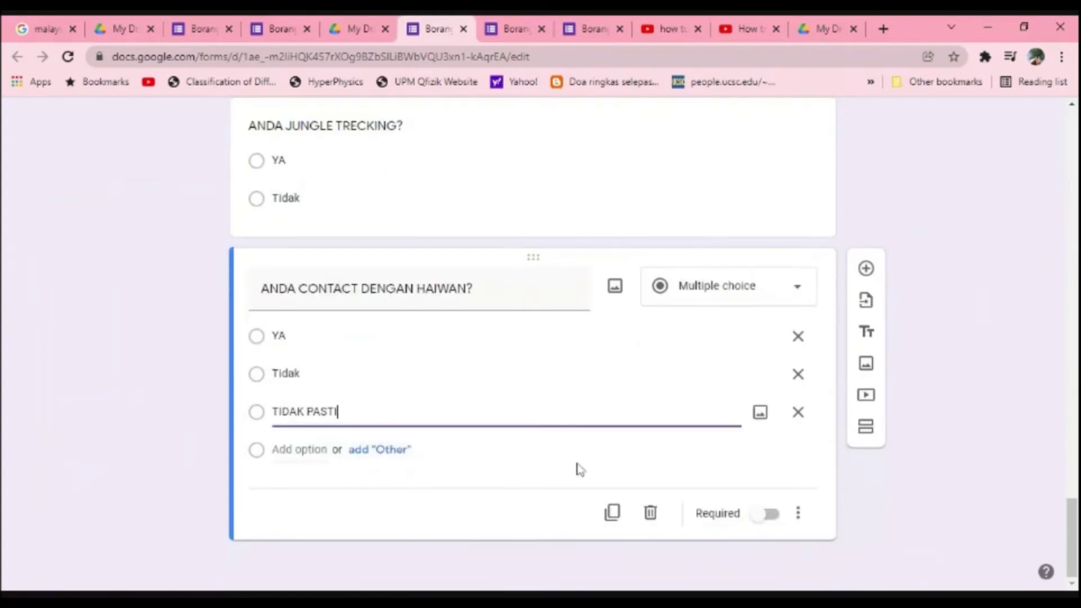
Step: Add a short-answer question HAIWAN YANG ADA CONTACT and insert a new question after it
left_click(865, 272)
type("HAIWAN")
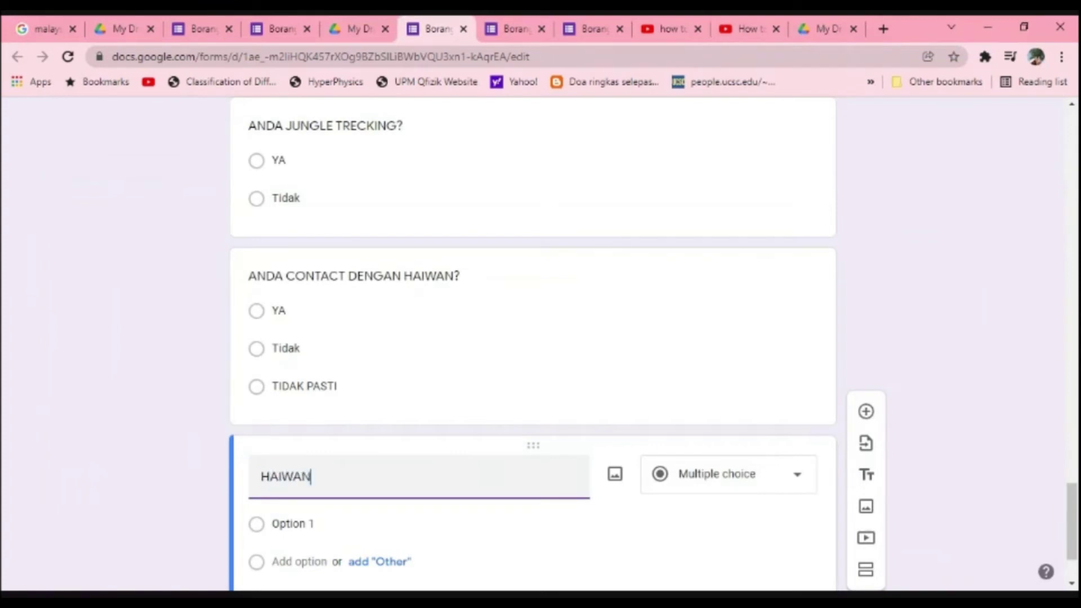
type(" YANG ADA CONTACT")
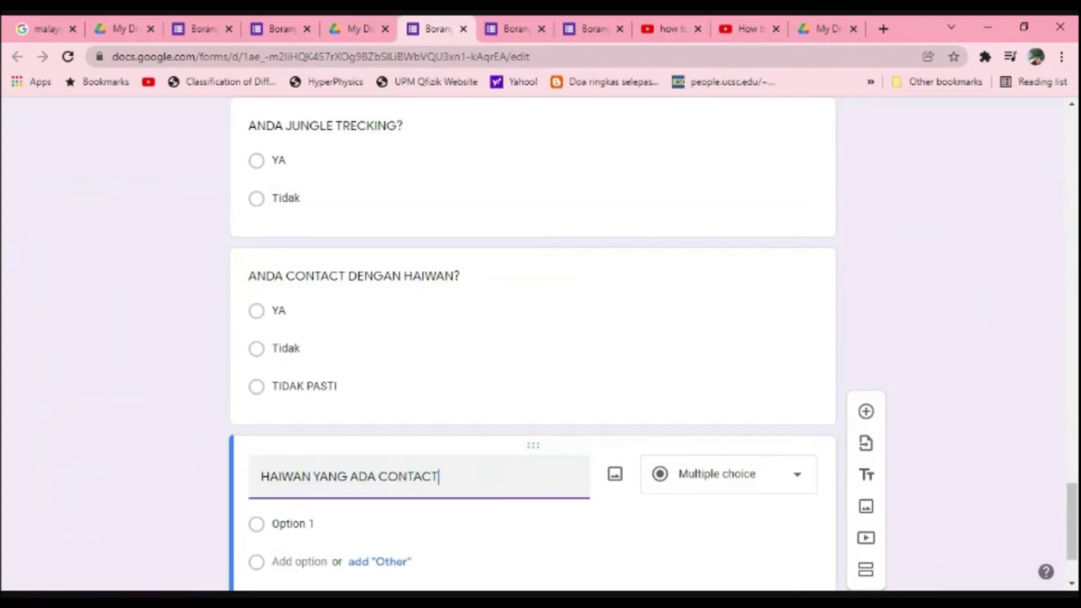
left_click(686, 494)
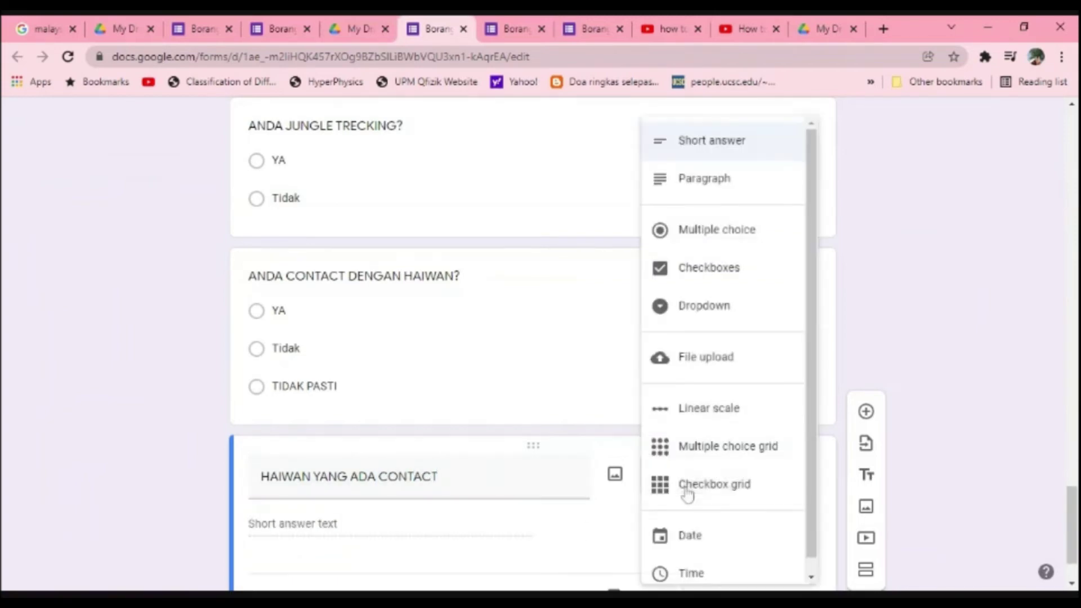
left_click(501, 532)
scroll(503, 507, "down", 2)
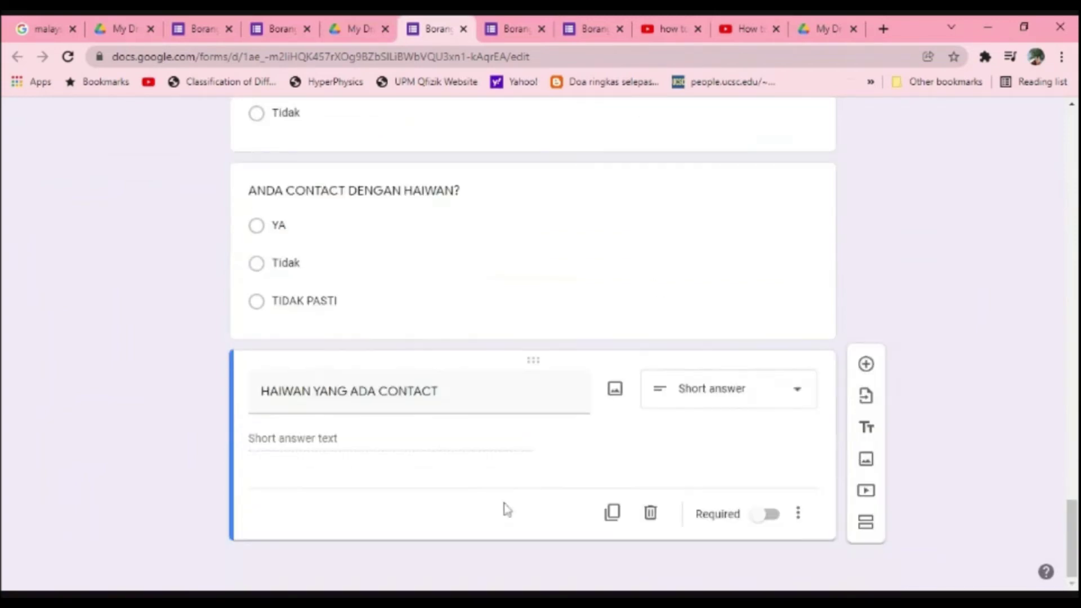
left_click(865, 364)
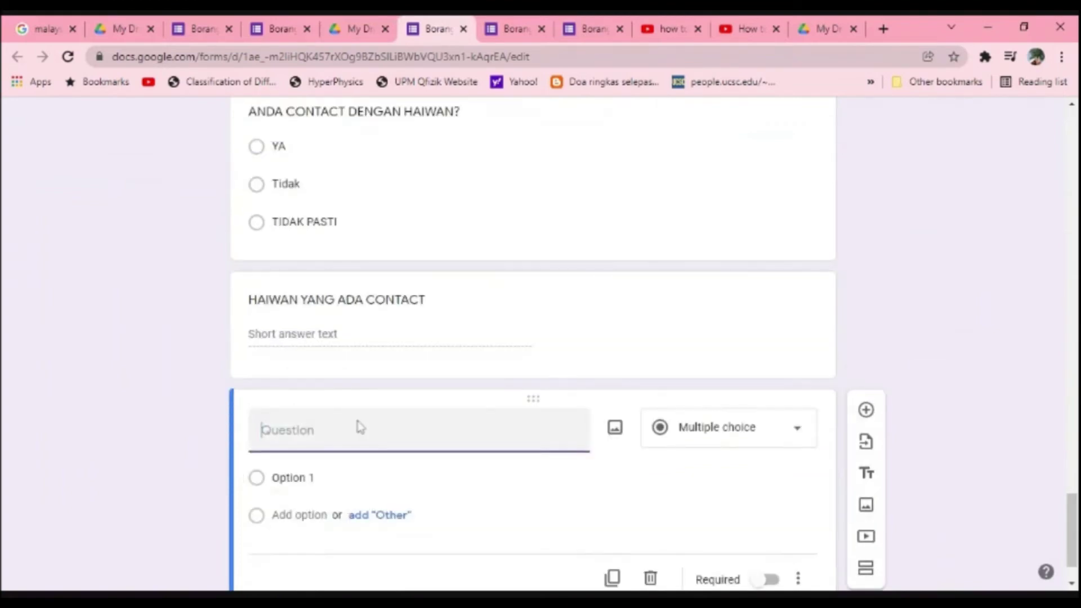
Step: Title the new question DI RUMAH ADA INFESTATSI VEKTOR?
type("DI")
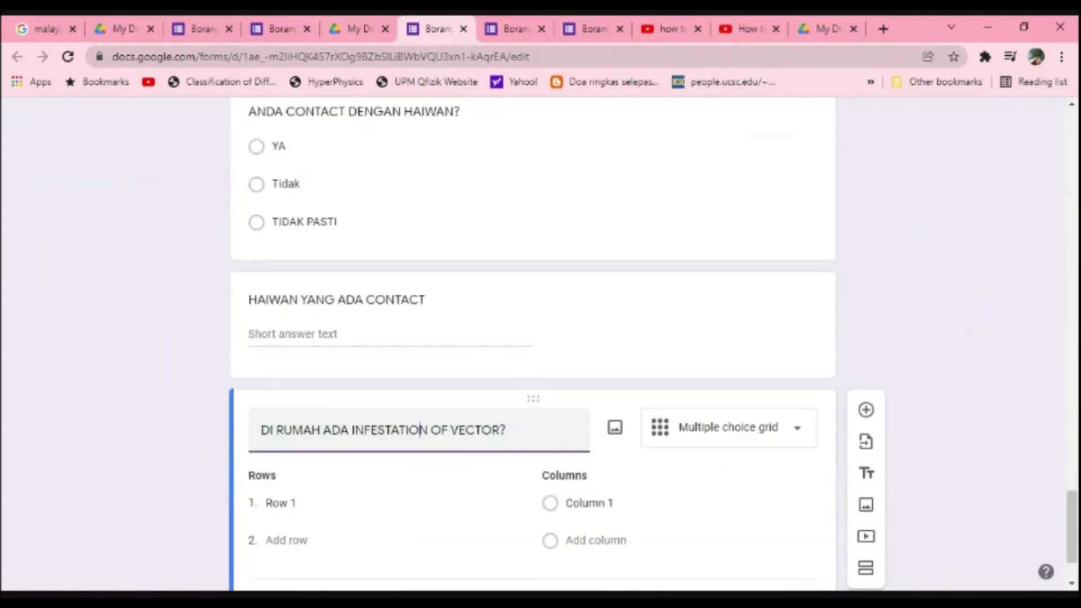
double_click(419, 429)
type("INFESTAT")
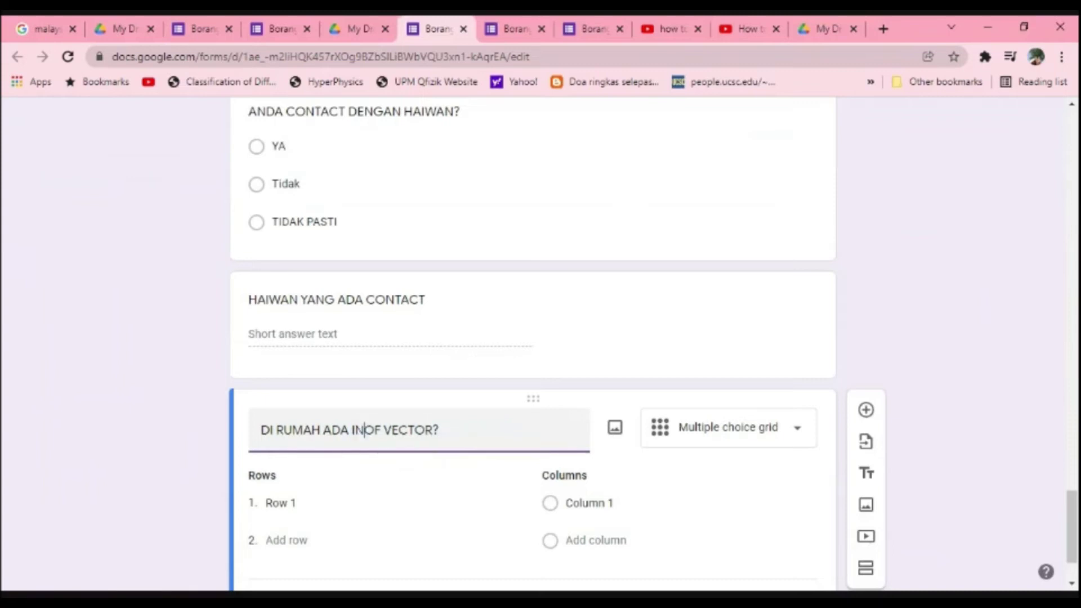
type("SI C")
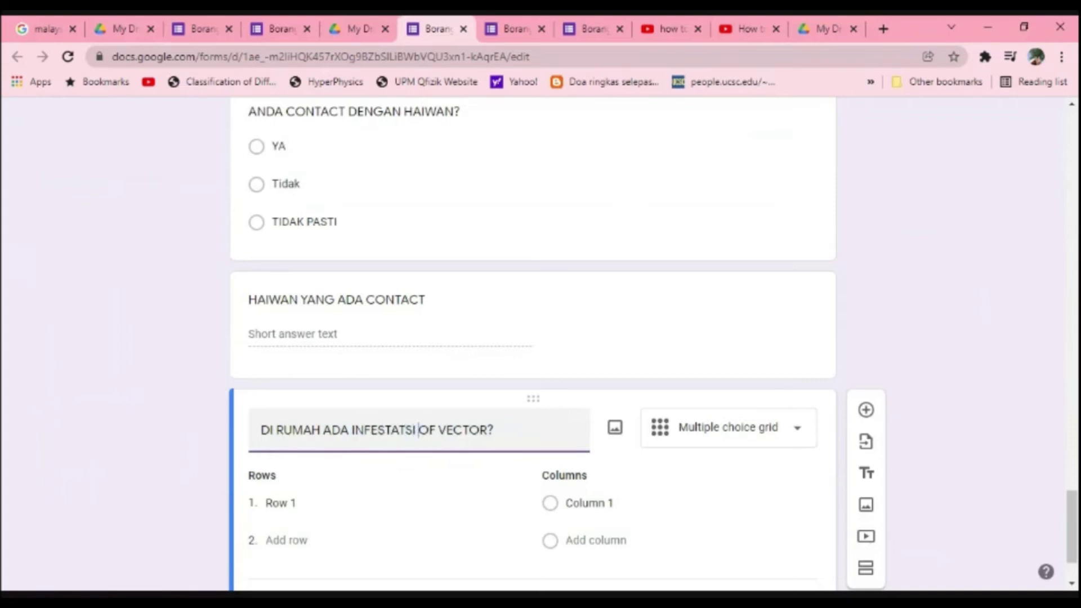
key("BackSpace")
type("VEKTOR")
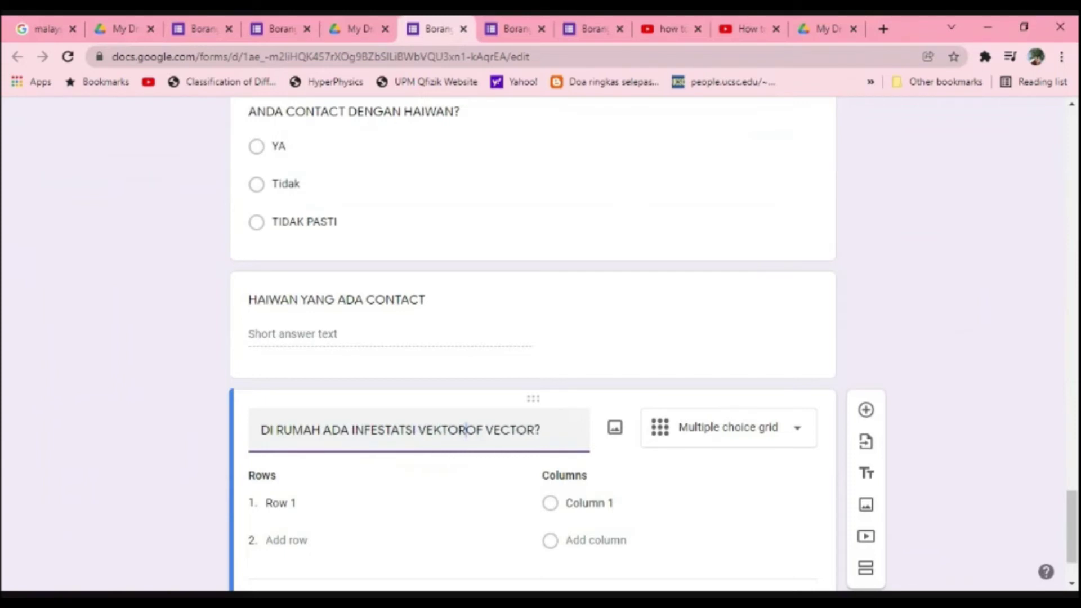
type("?")
key("Delete")
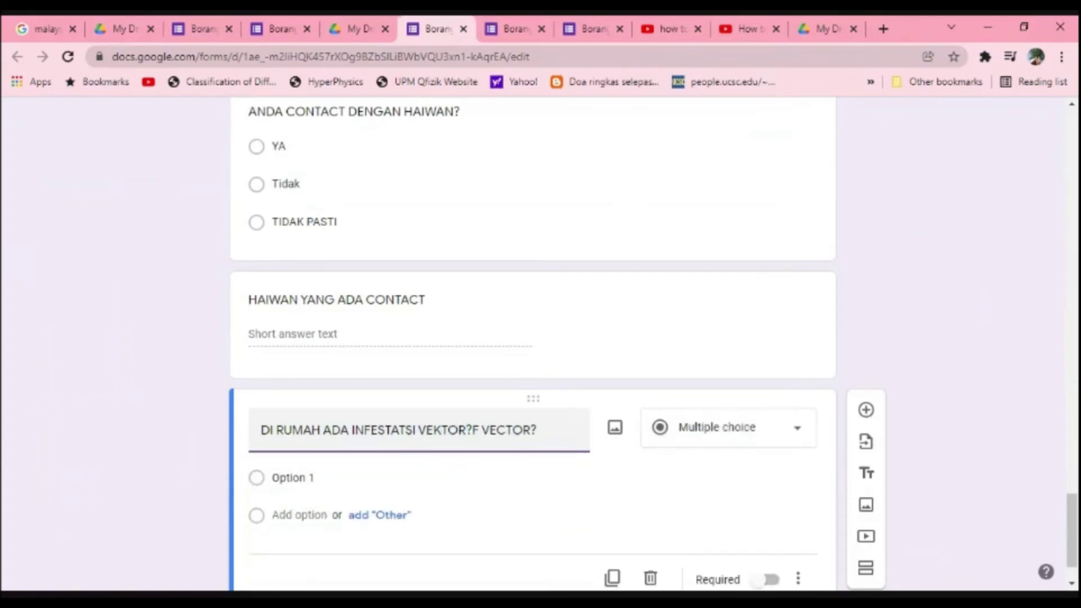
key("Delete")
key("Delete")
key("Delete")
key("Delete")
key("Delete")
key("Delete")
key("Delete")
key("Delete")
key("Delete")
Step: Give it the answer choices YA, TIDAK and TIDAK PASTI
left_click(292, 477)
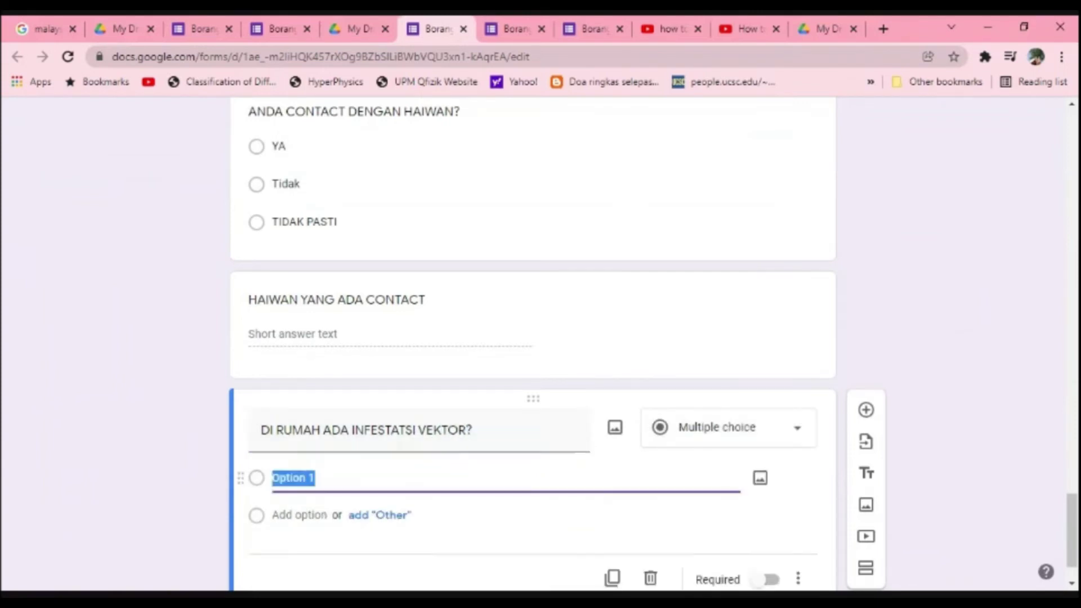
type("YA")
key("Return")
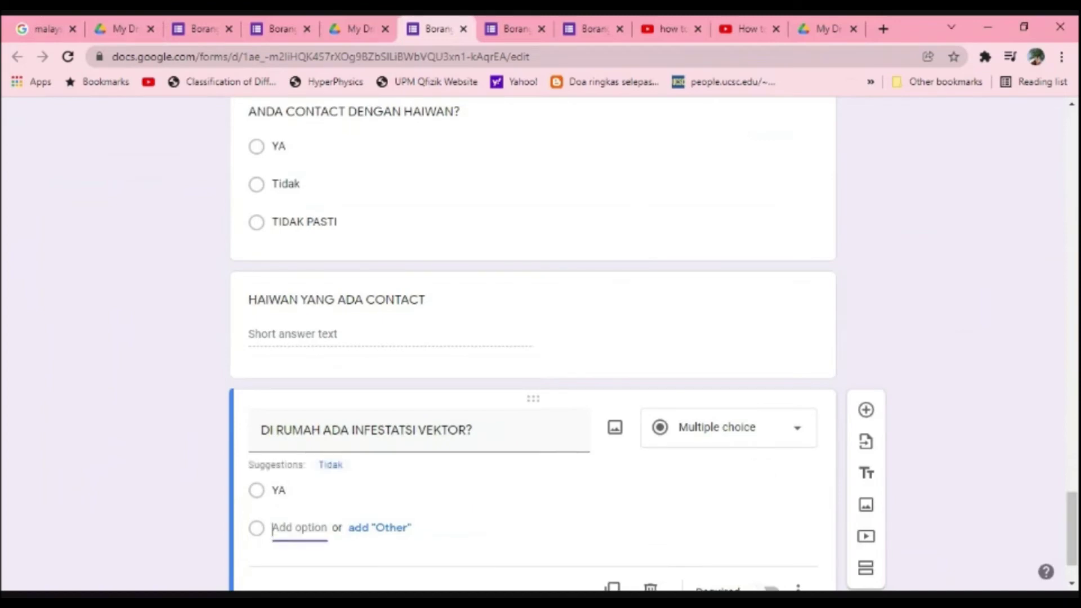
type("TIDAK")
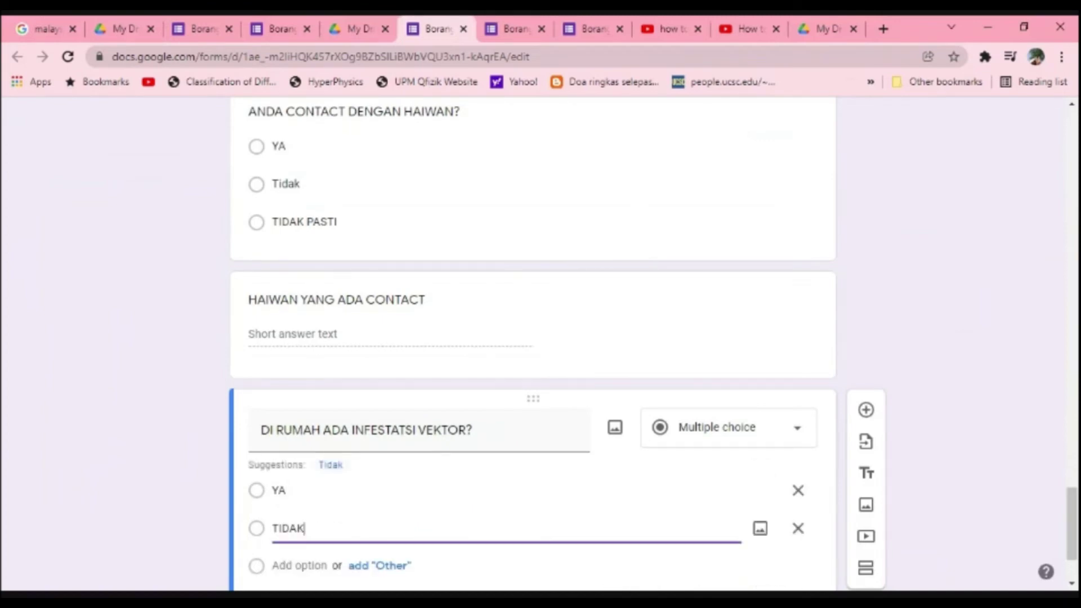
key("Return")
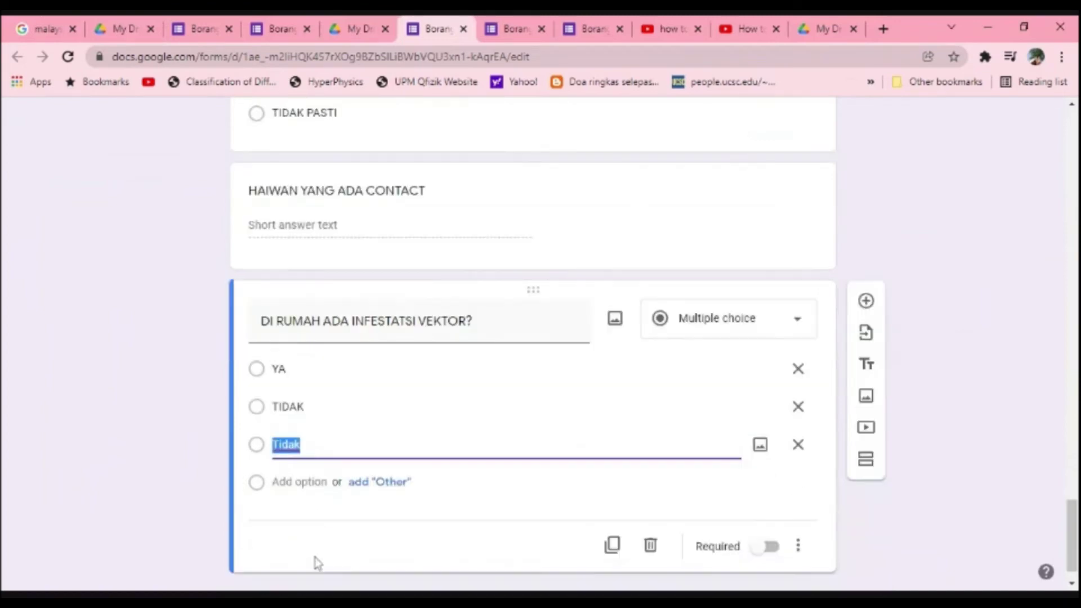
type("TIDAK PASTI")
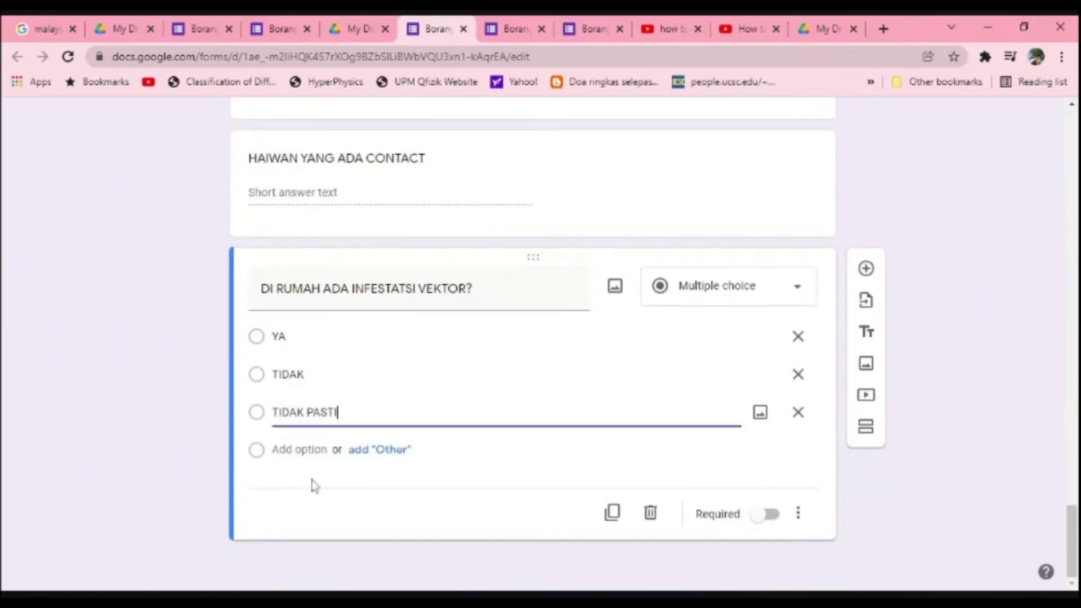
left_click(209, 502)
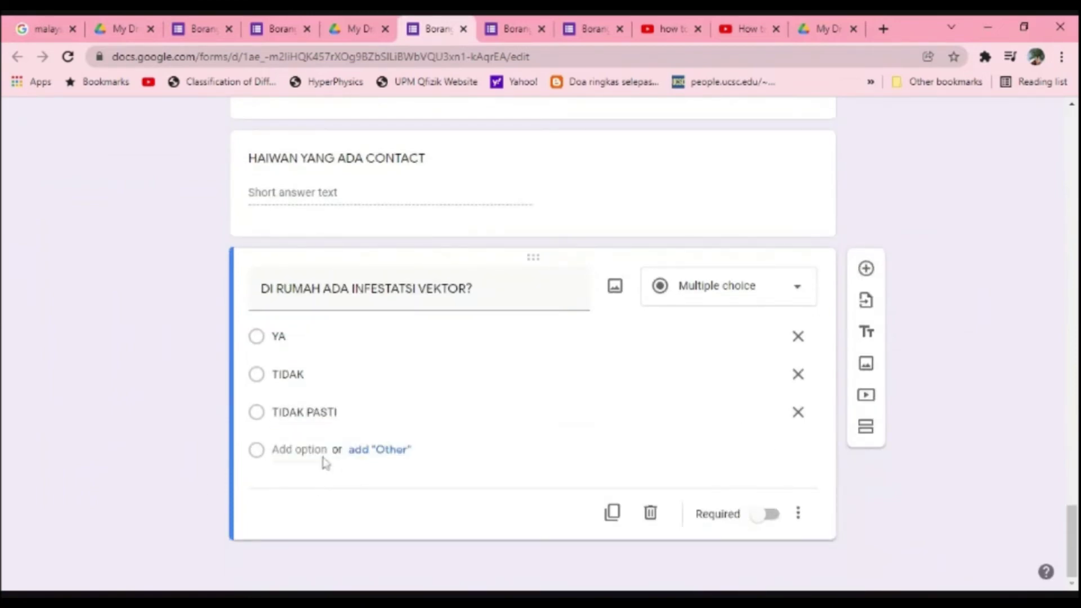
Step: Add a new question titled BEKALAN AIR - PERIGI ATAU AIR PAIP?
left_click(859, 280)
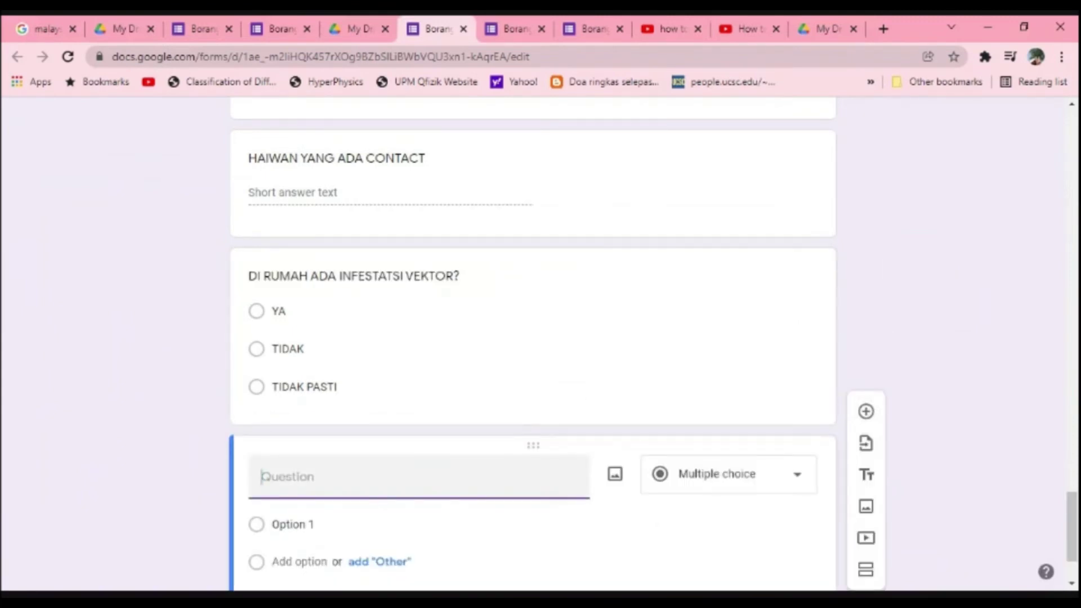
type("BEKALAN AIR")
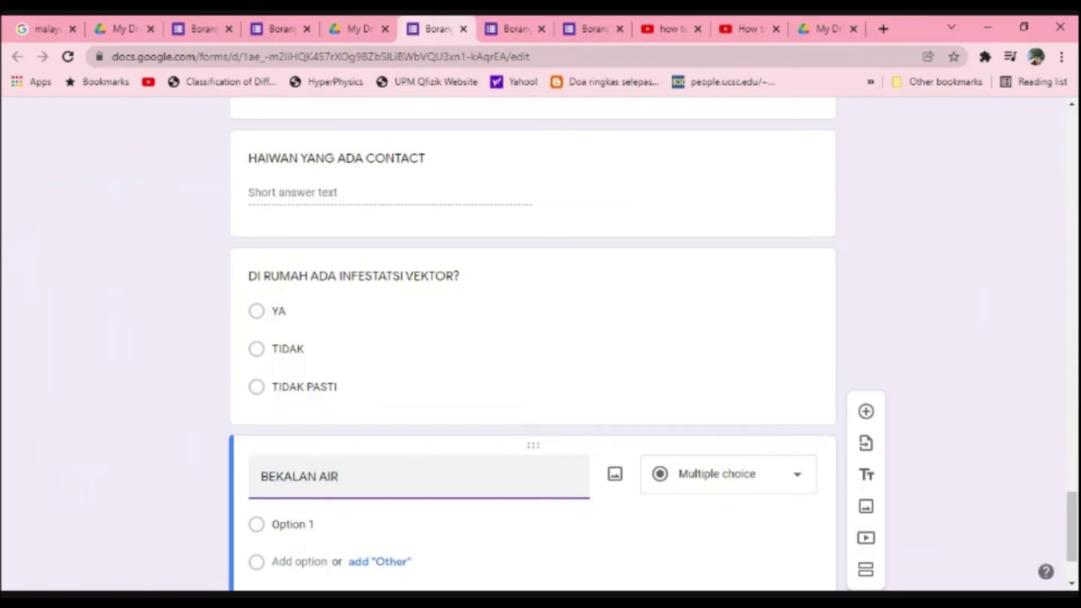
type("- T")
key("BackSpace")
type("PERIGI ATAU")
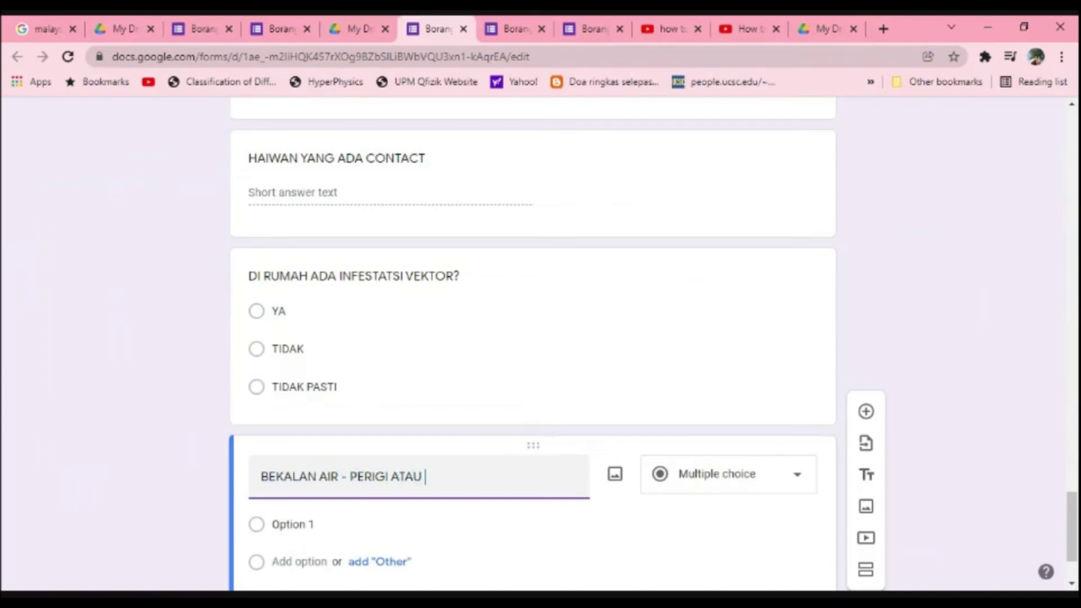
type(" AIR PAIP?")
Step: Set its answer choices to PERIGI and AIR PAIP
scroll(405, 454, "down", 1)
left_click(406, 450)
type("PERIGI")
key("Return")
type("AIR PAIP")
scroll(412, 467, "down", 1)
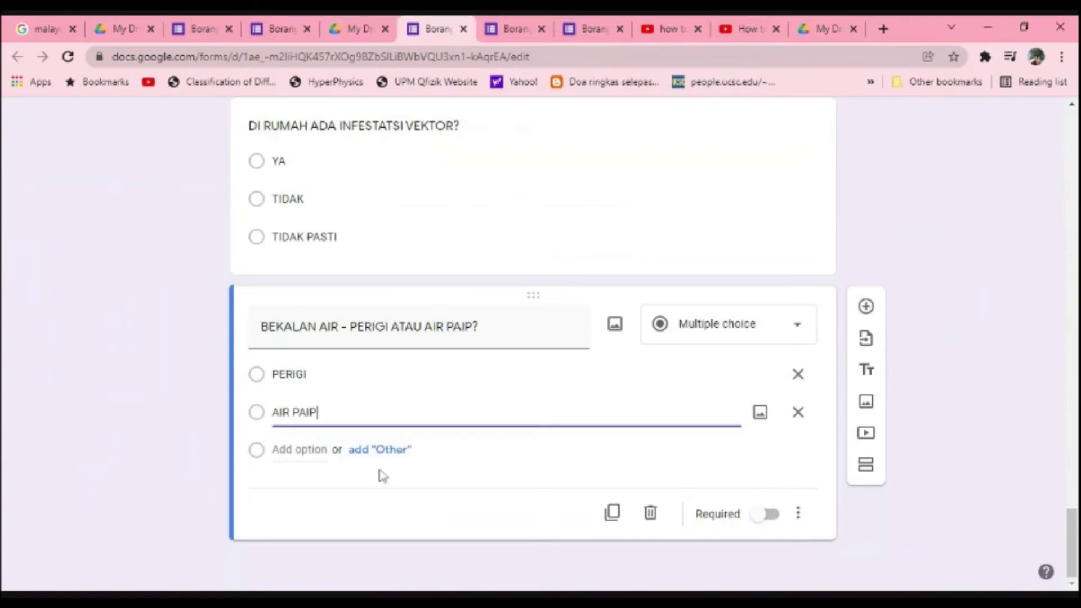
Step: Scroll back to the Leptospirosis form title and open the respondent preview
scroll(350, 451, "up", 7)
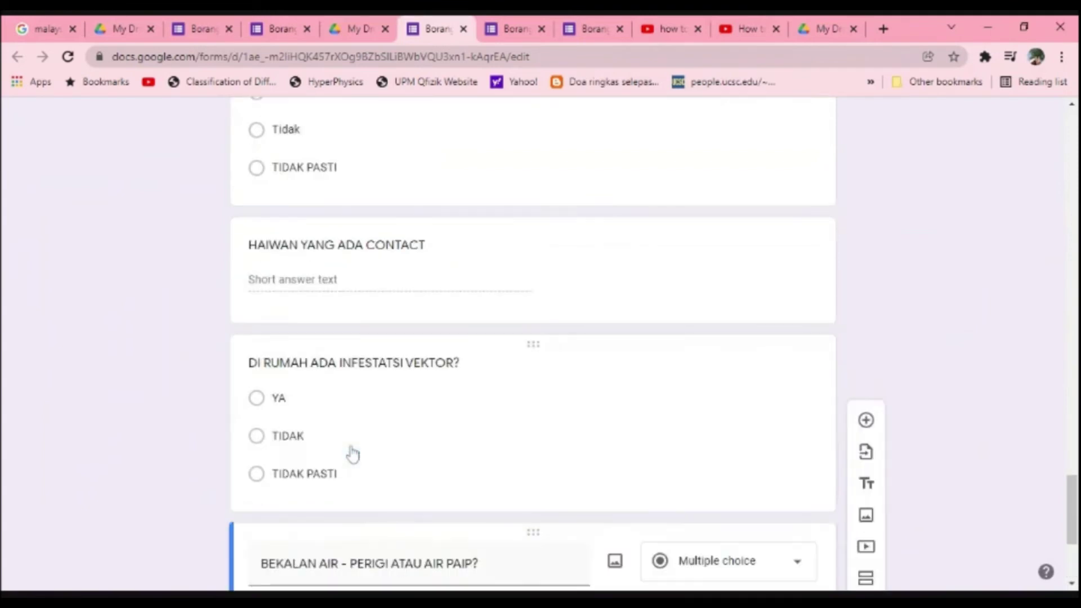
scroll(352, 453, "down", 10)
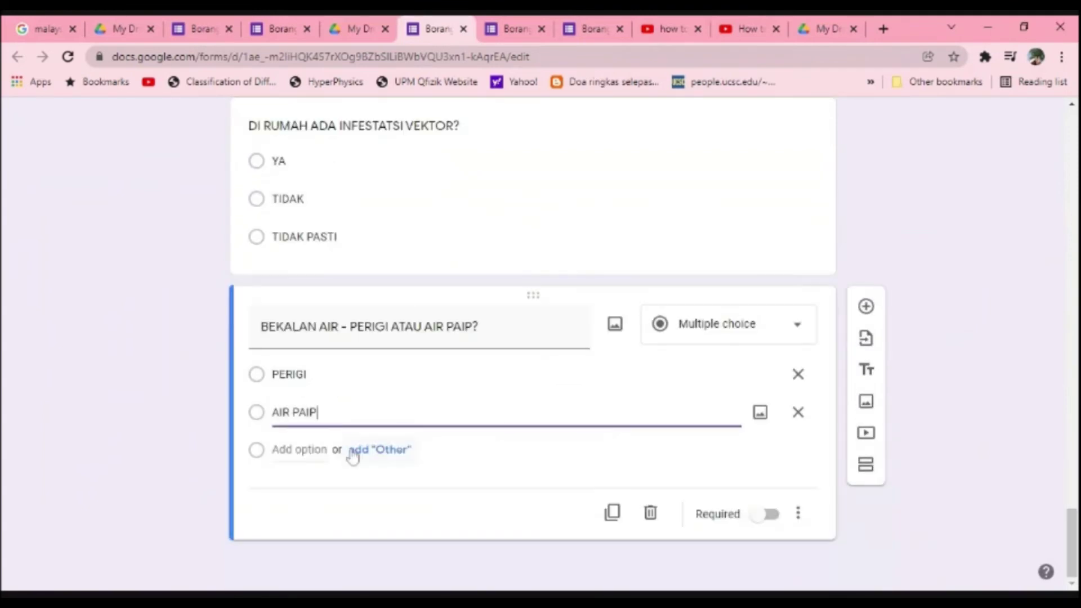
scroll(353, 456, "up", 20)
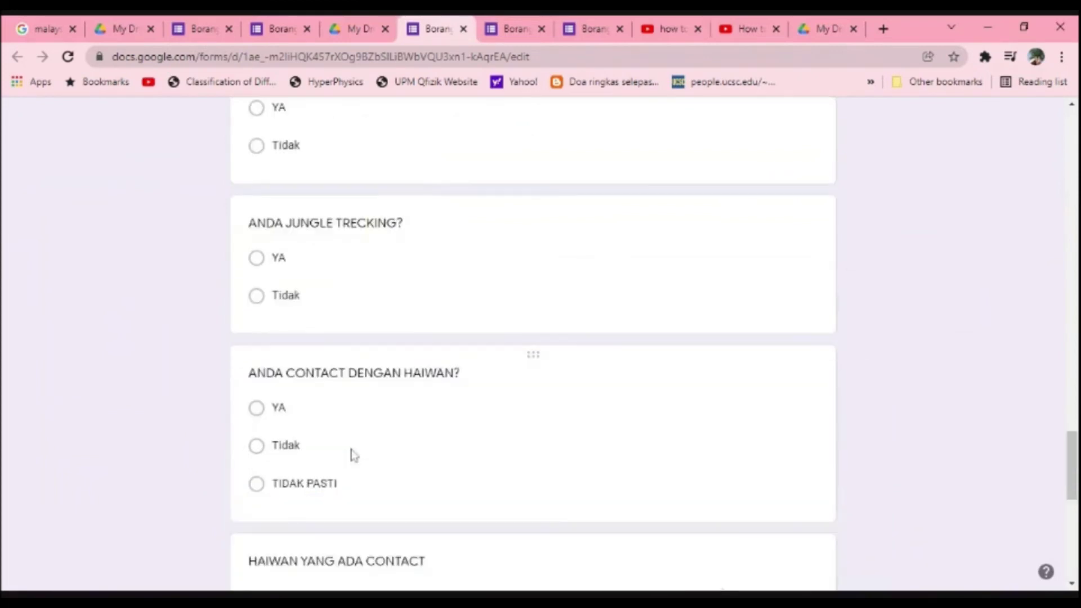
scroll(353, 456, "up", 15)
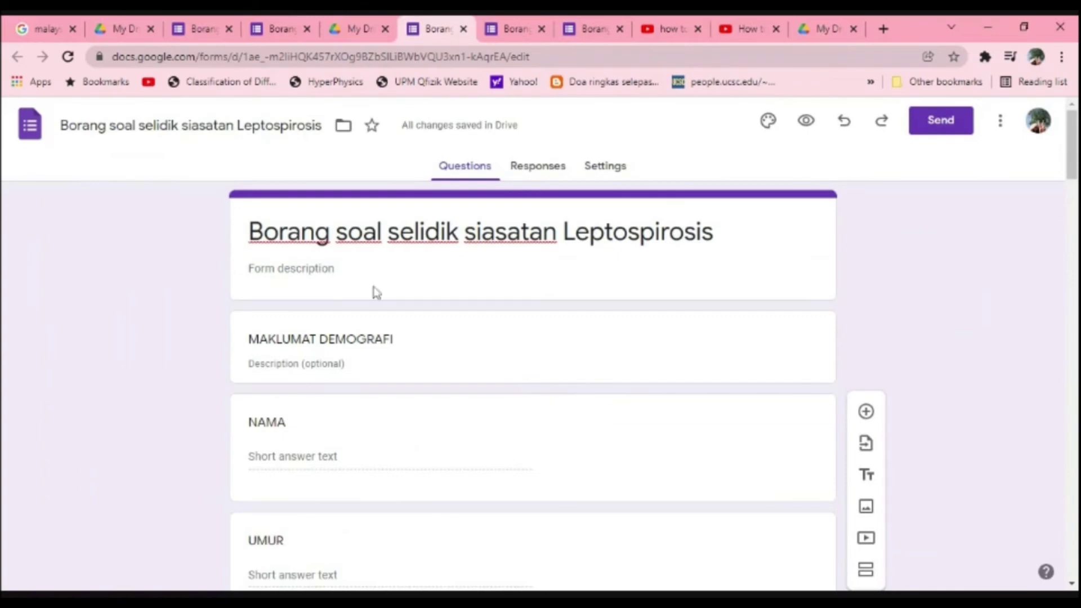
left_click(806, 121)
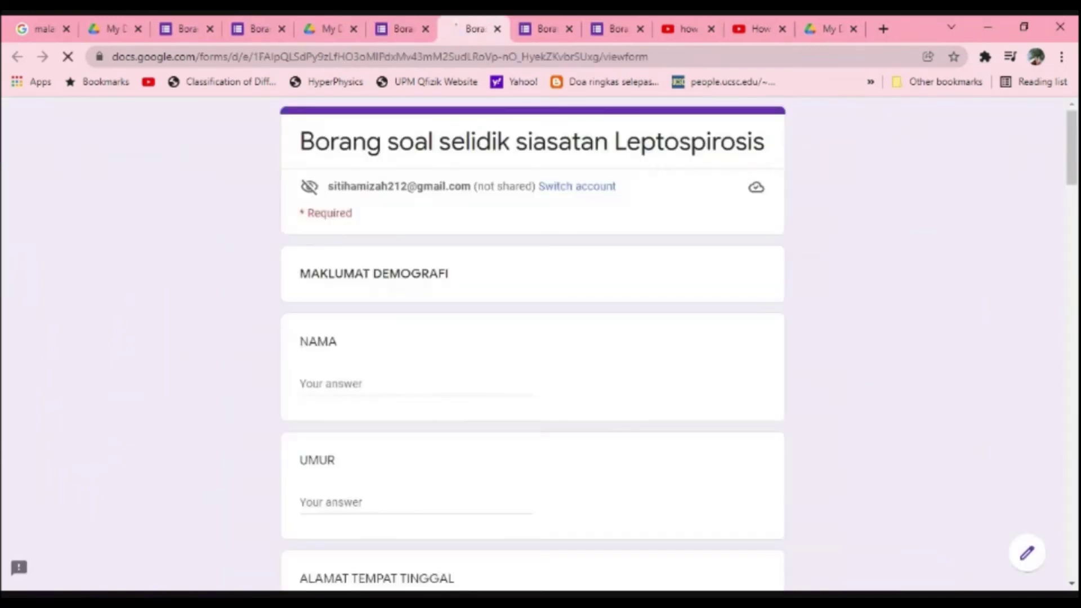
Step: In the preview, fill the NAMA field with a test respondent's name and move down to SIMPTOM
scroll(443, 297, "down", 1)
left_click(428, 306)
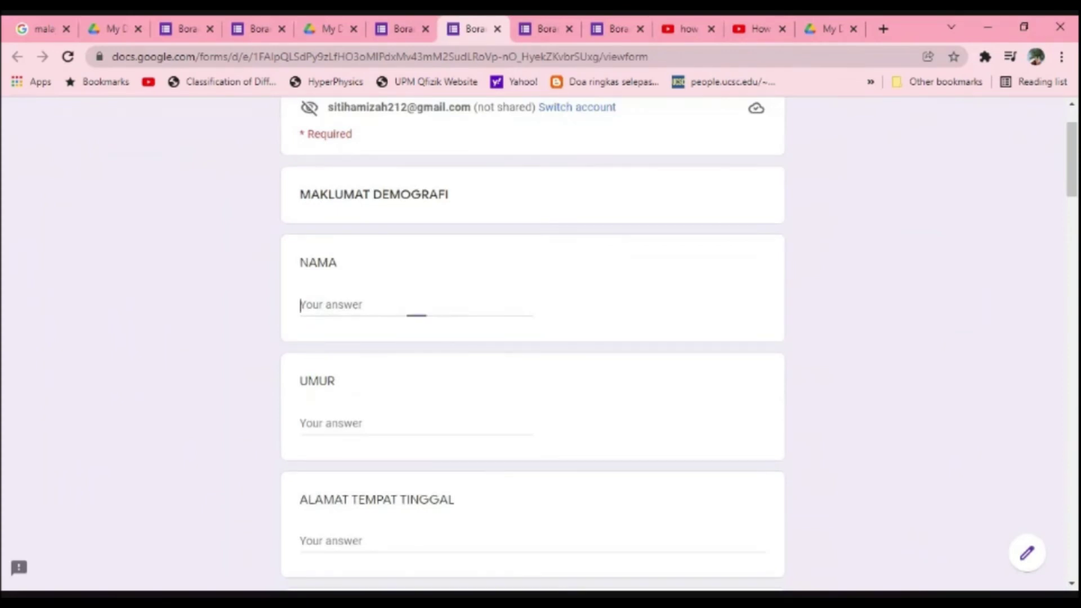
scroll(532, 344, "down", 3)
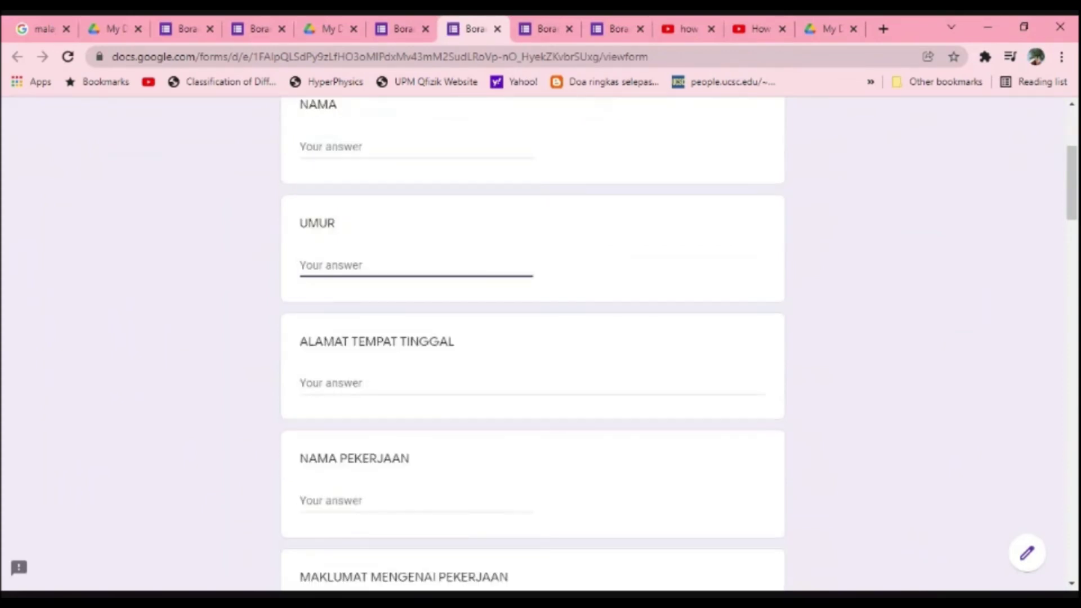
left_click(400, 28)
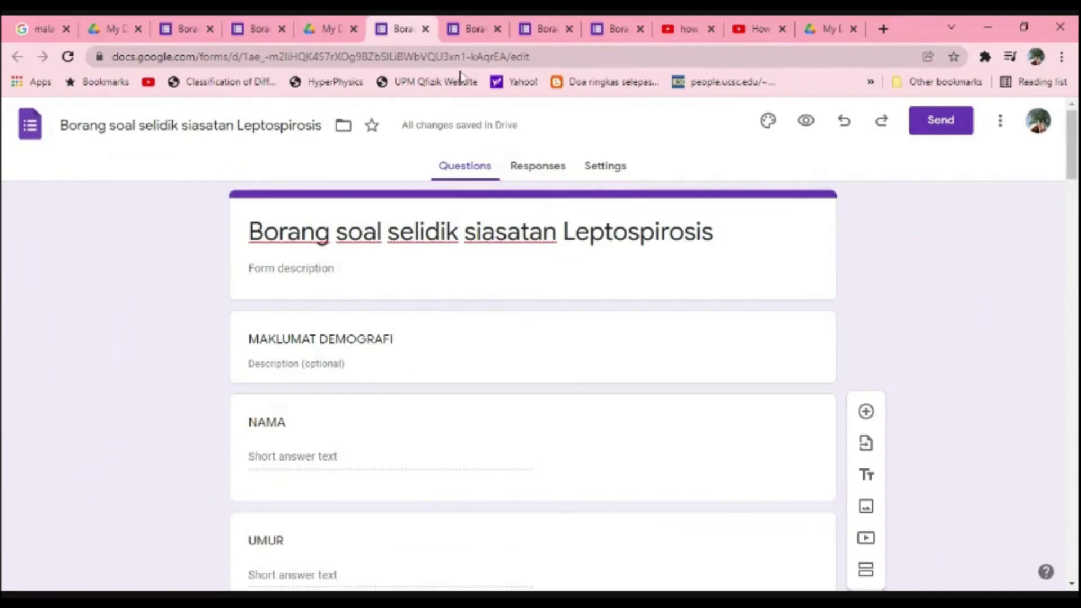
left_click(471, 28)
scroll(483, 243, "up", 4)
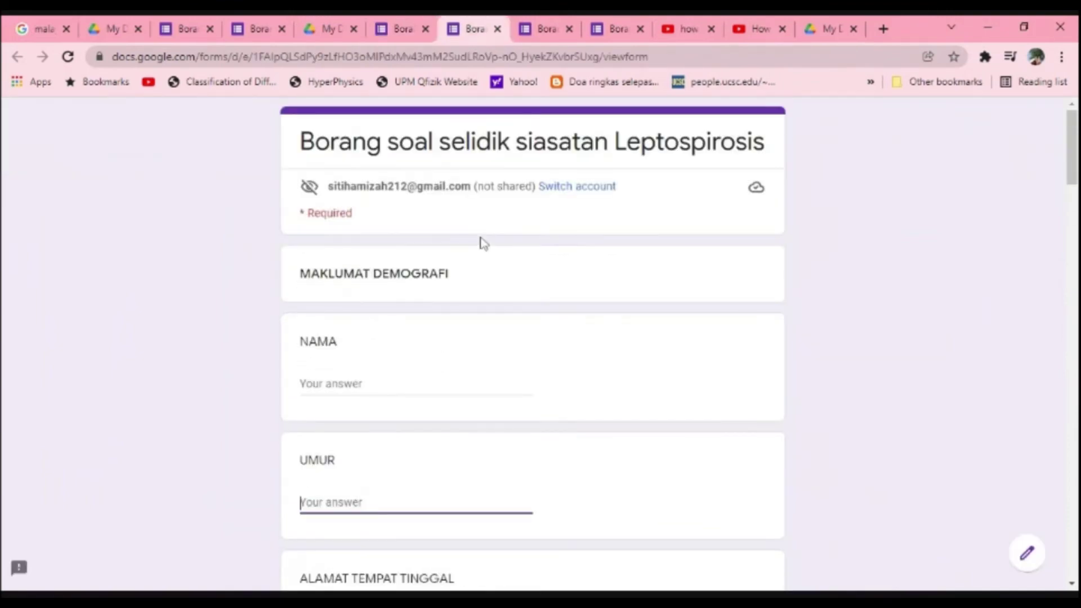
left_click(394, 384)
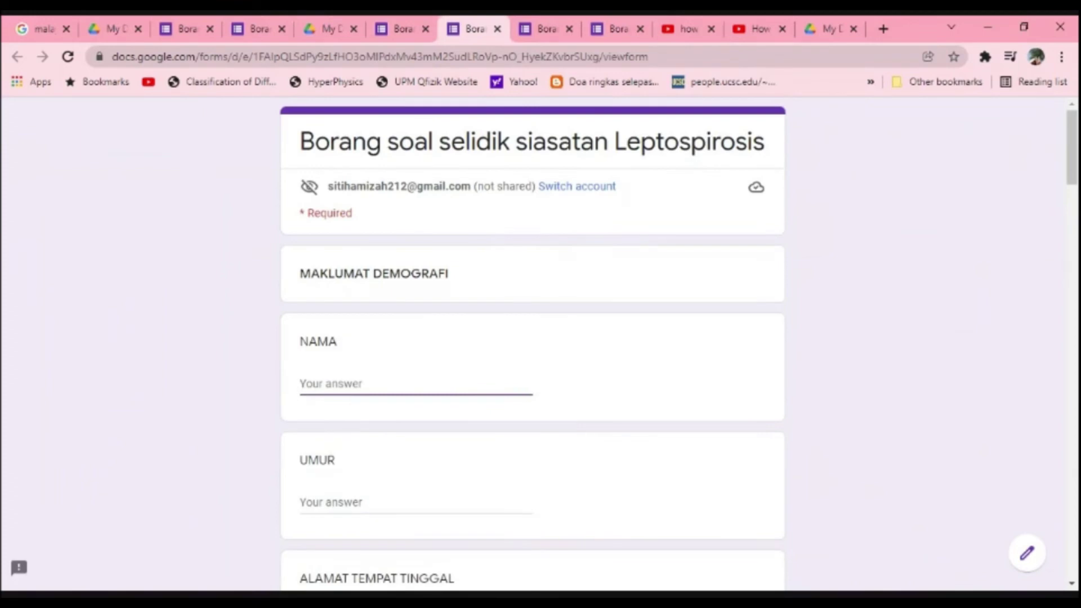
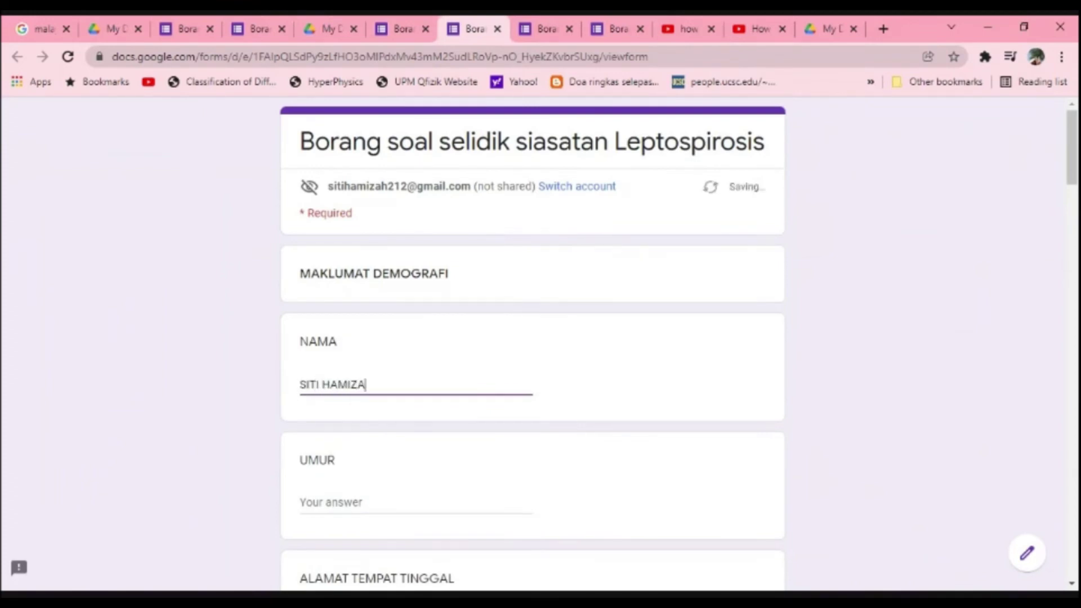
scroll(423, 450, "down", 15)
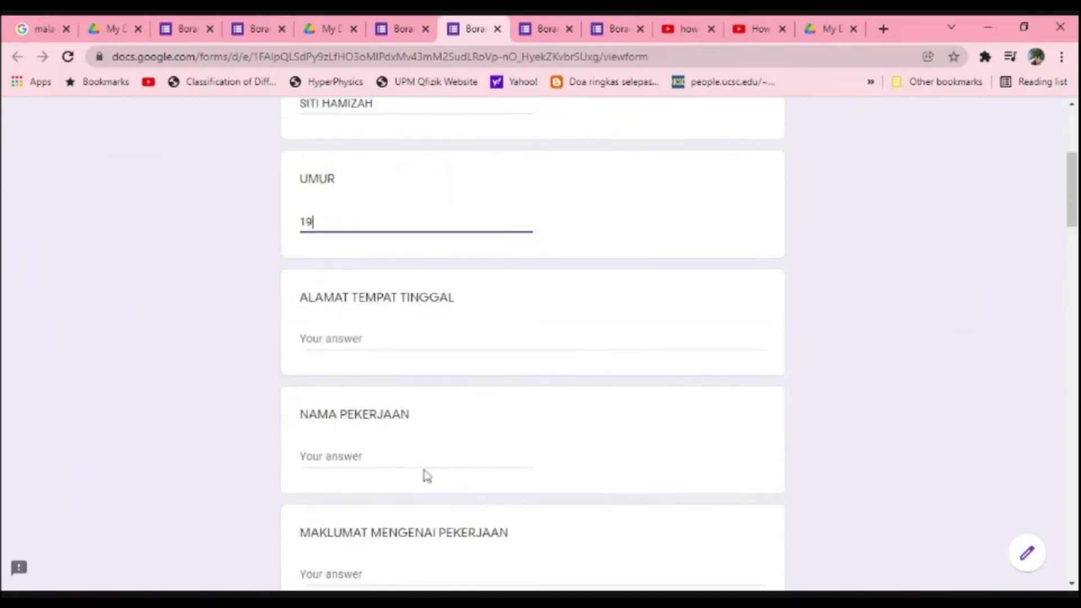
scroll(428, 476, "down", 2)
Step: Tick the symptoms DLL, CHILLING, PENING and MUNTAH-MUNTAH
left_click(308, 307)
left_click(308, 250)
left_click(308, 221)
left_click(307, 194)
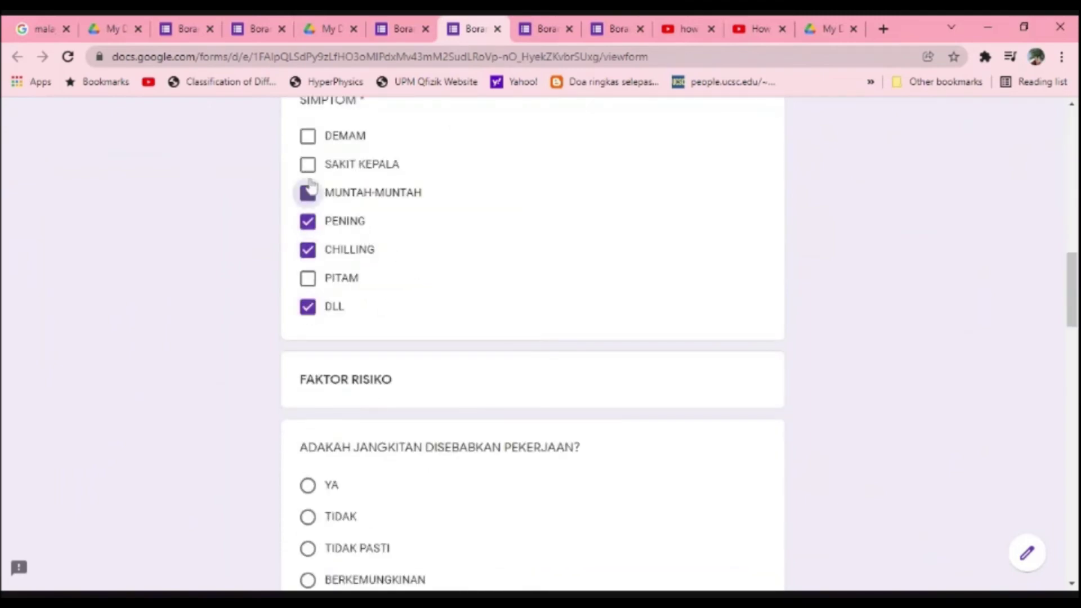
scroll(316, 347, "down", 3)
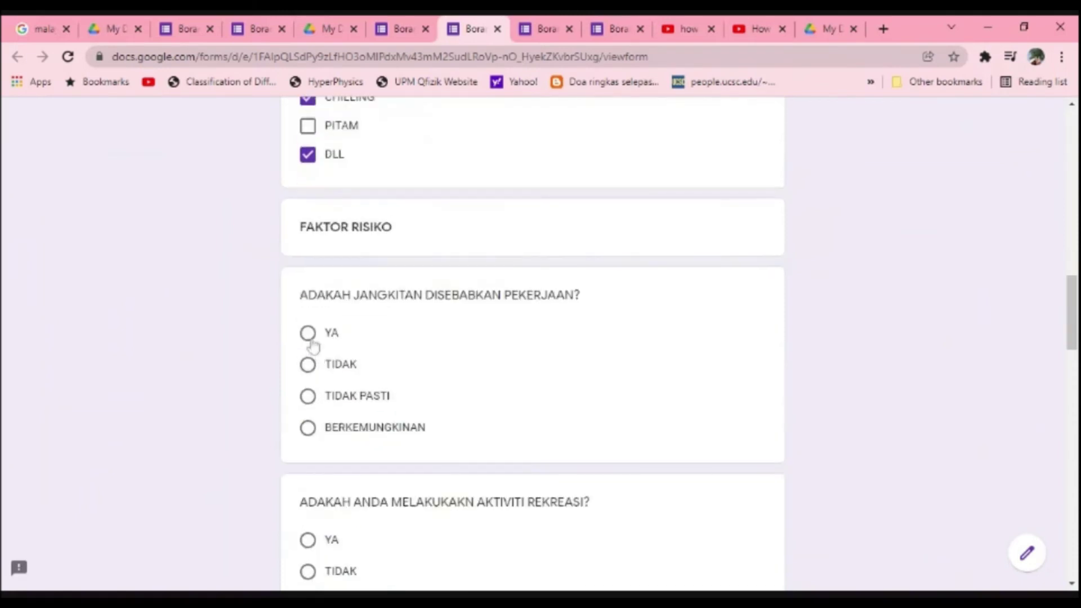
scroll(312, 349, "up", 7)
scroll(331, 345, "up", 10)
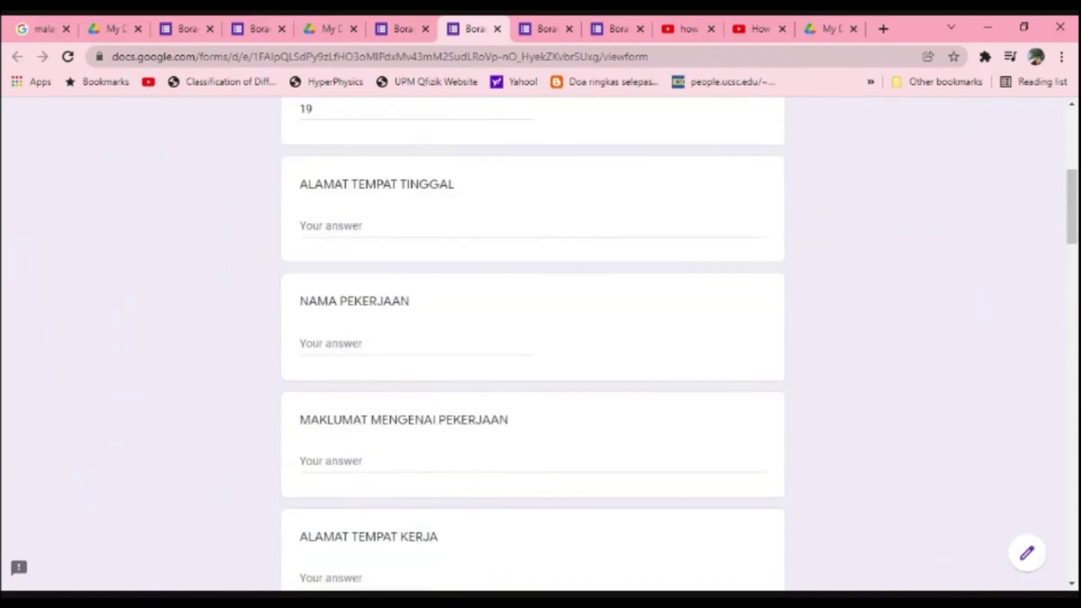
scroll(371, 360, "down", 15)
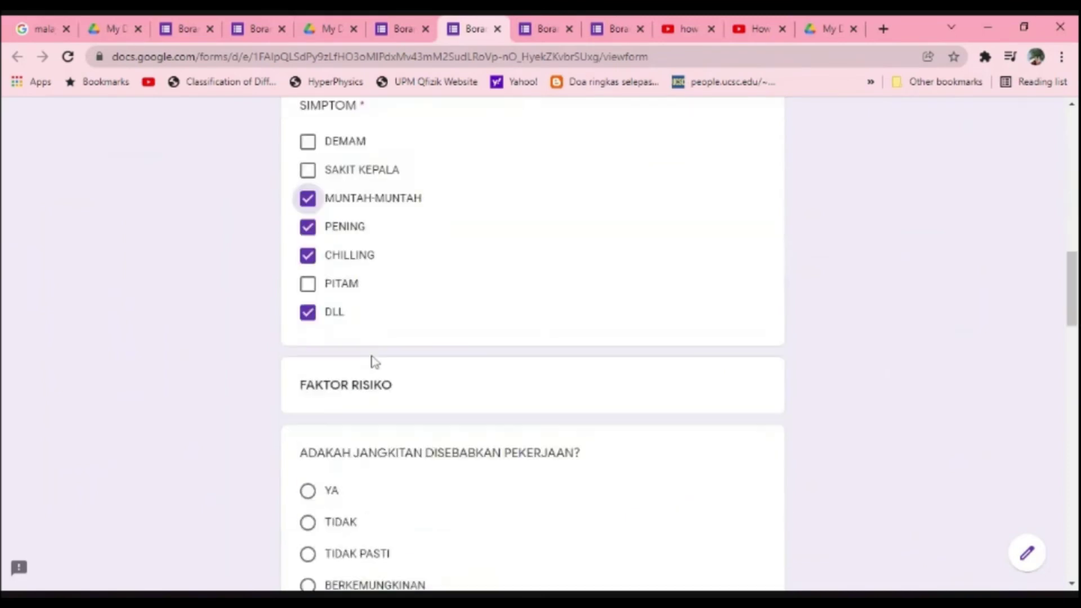
scroll(375, 360, "up", 12)
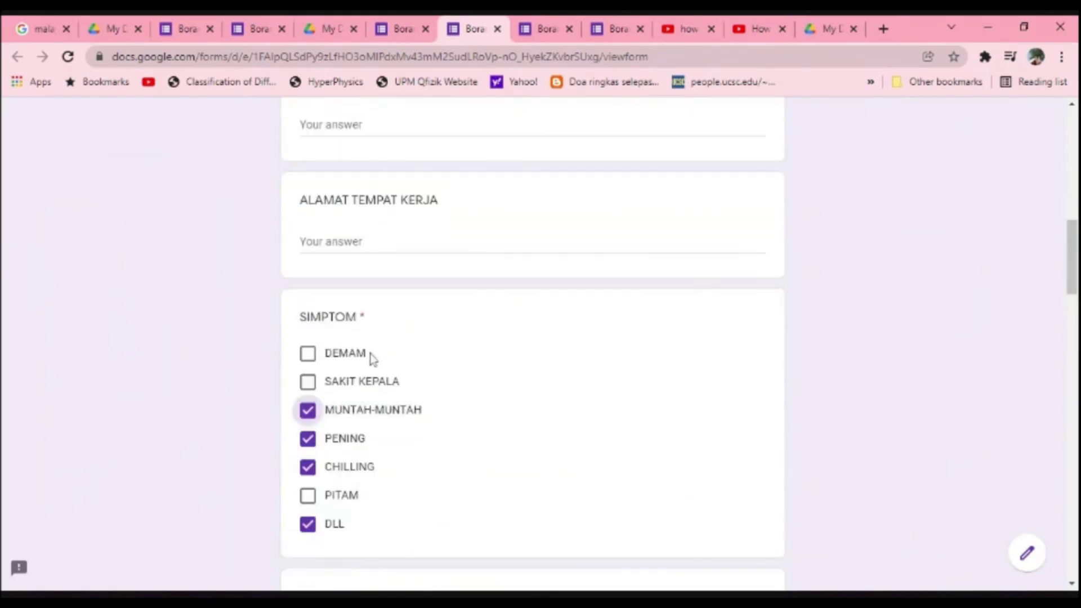
scroll(372, 358, "up", 7)
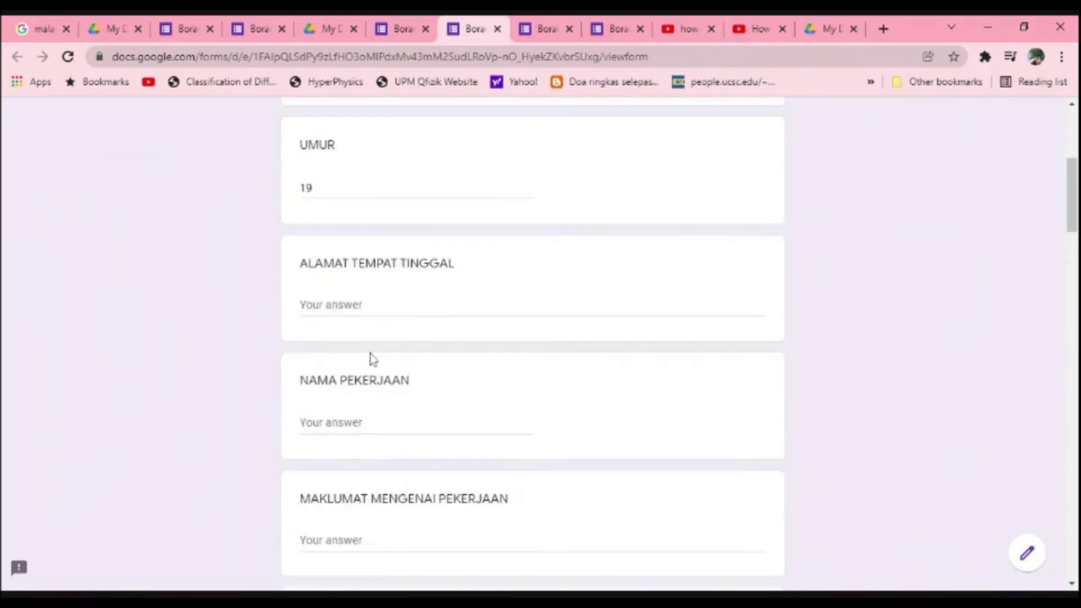
scroll(369, 357, "down", 7)
scroll(374, 357, "down", 12)
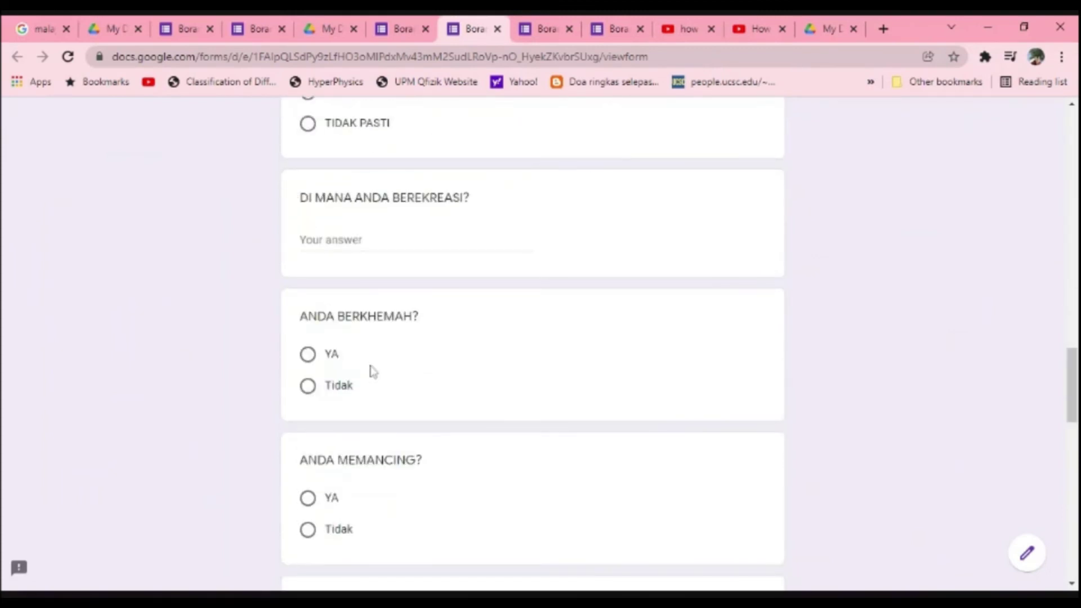
scroll(372, 372, "down", 3)
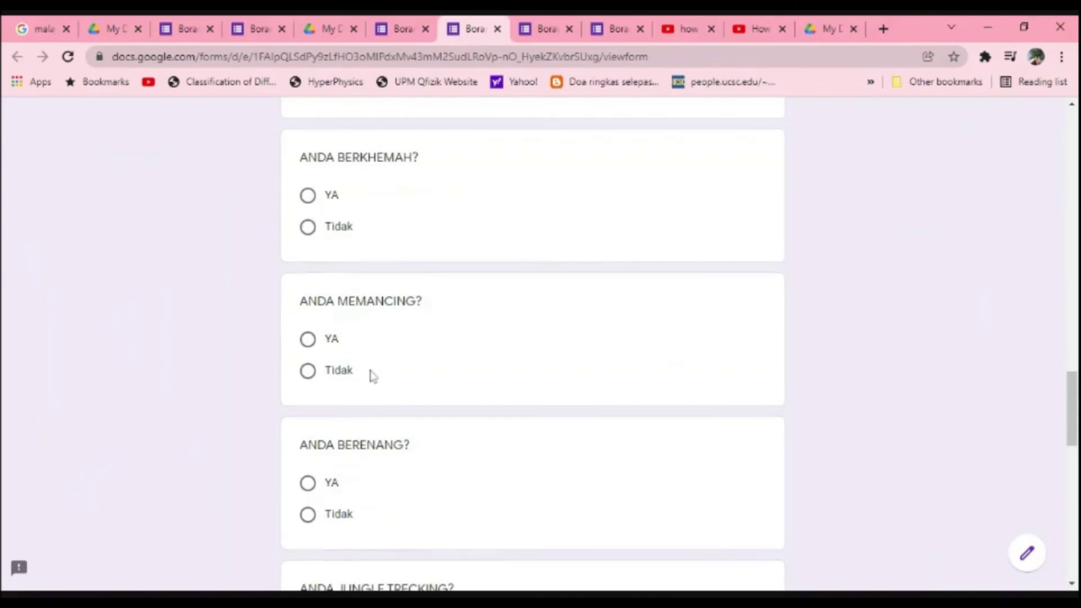
scroll(372, 376, "down", 2)
Step: Answer Tidak for ANDA MEMANCING and YA for ANDA BERKHEMAH
left_click(319, 297)
scroll(307, 272, "up", 3)
left_click(308, 272)
scroll(309, 275, "up", 3)
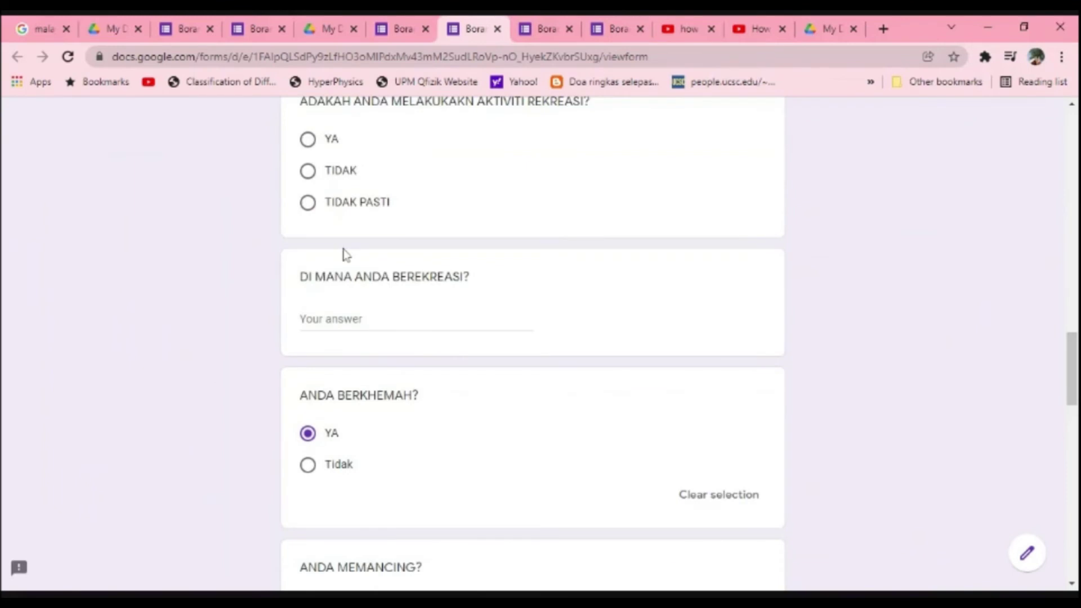
scroll(342, 251, "up", 2)
Step: Enter recreation place 'sungai cihiling', answer YA to recreational activities, and submit the response
left_click(338, 398)
type("sungai ")
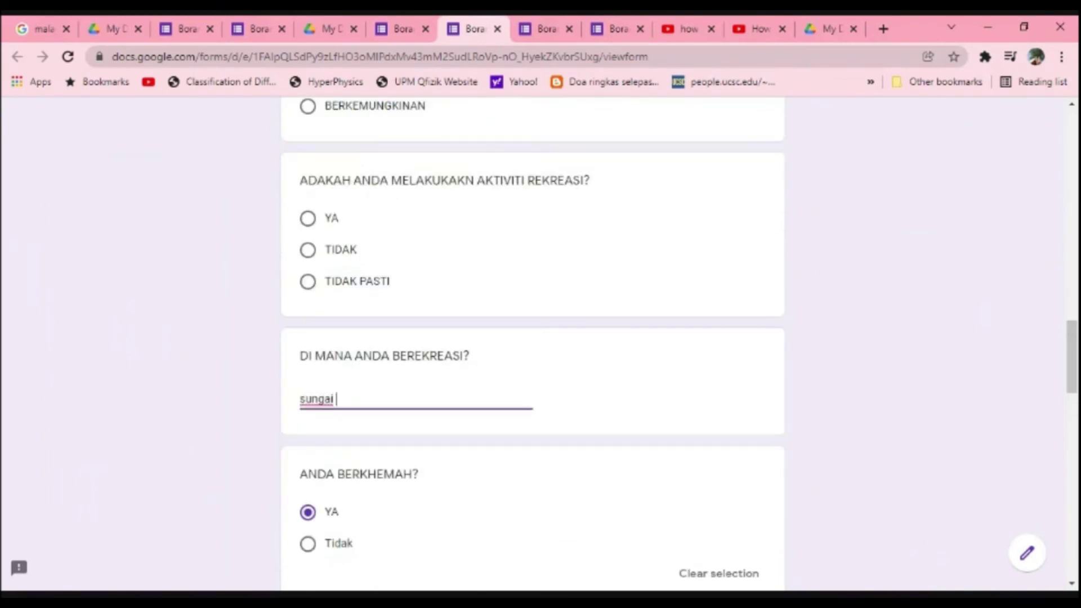
type("ci")
type("hiling")
left_click(326, 223)
scroll(346, 264, "up", 3)
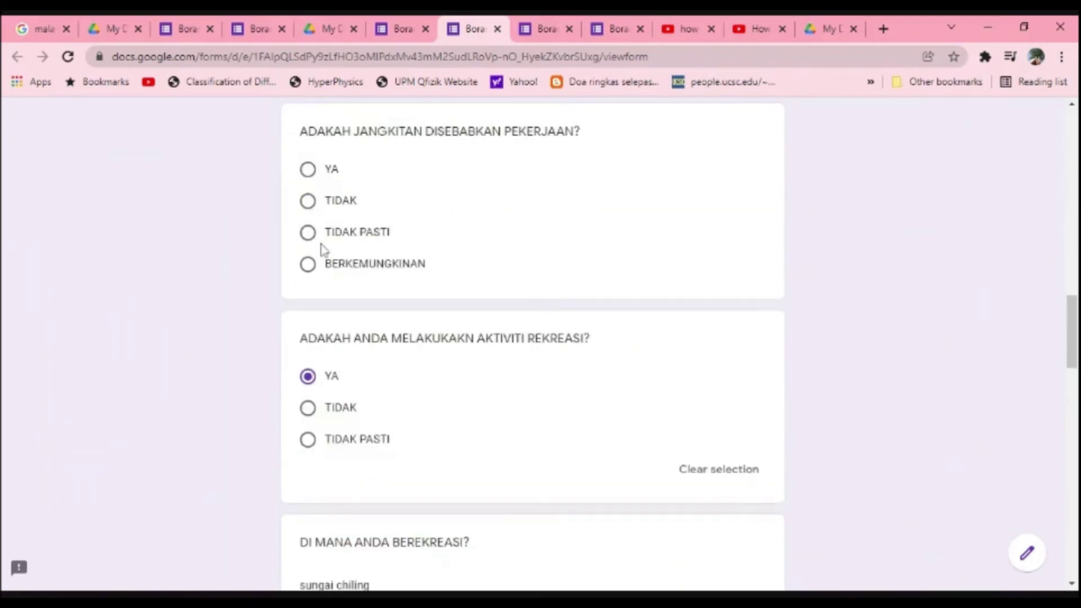
scroll(352, 241, "up", 5)
scroll(356, 298, "down", 15)
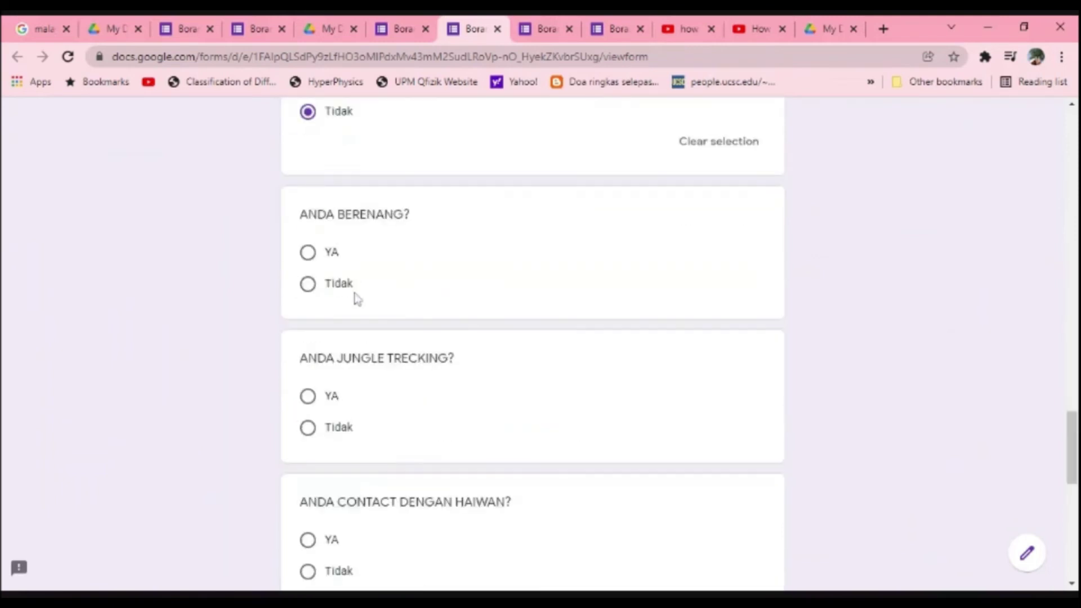
scroll(357, 300, "down", 10)
left_click(355, 557)
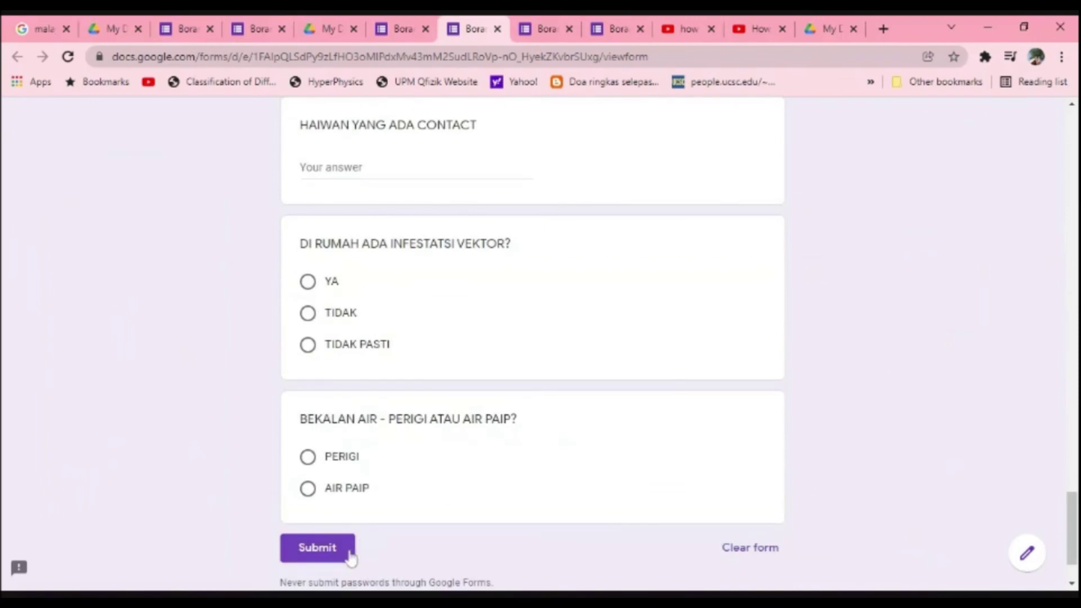
Step: Review the single response in the Leptospirosis form's summary, then switch to the Keracunan Makanan form
left_click(396, 34)
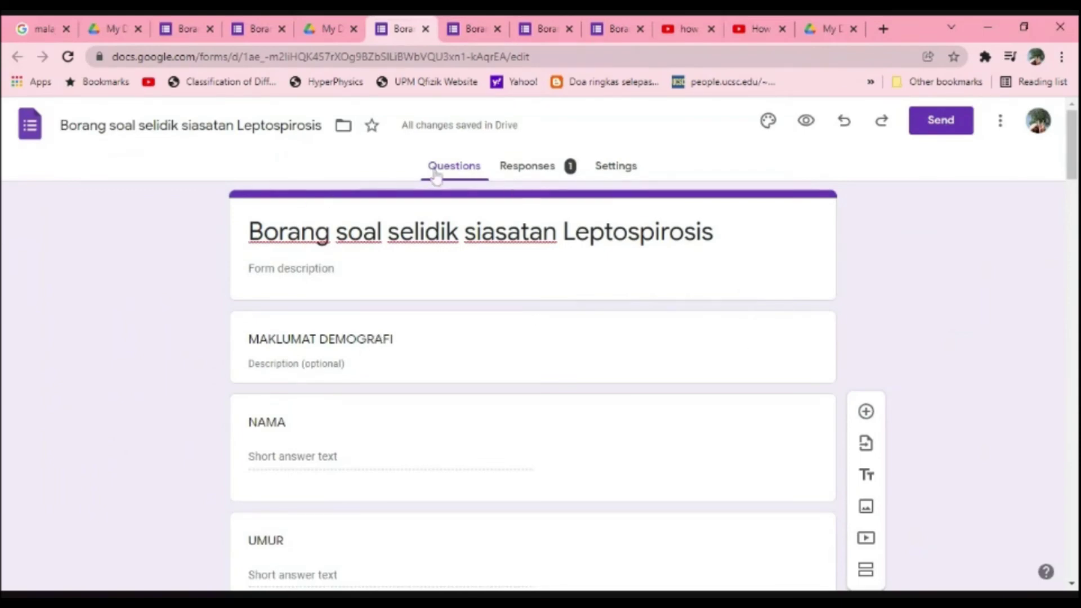
left_click(550, 172)
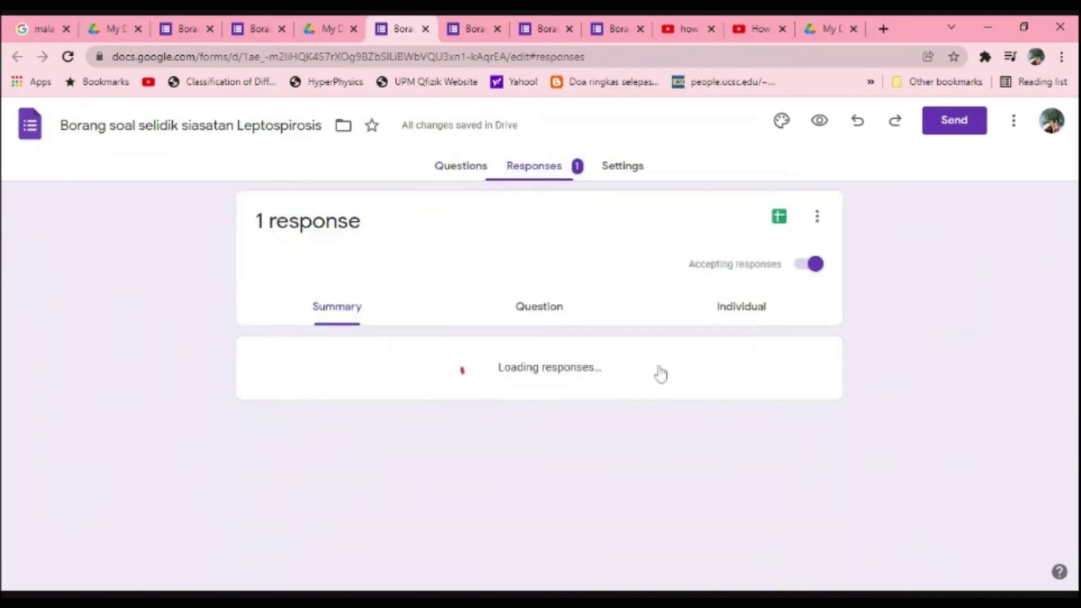
scroll(656, 373, "down", 5)
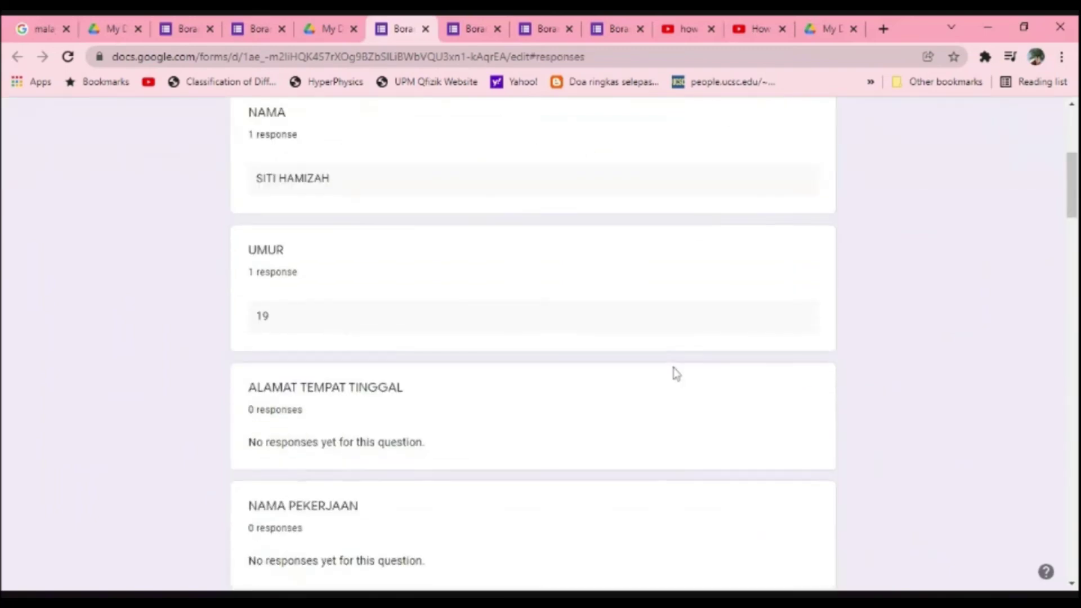
scroll(673, 373, "down", 10)
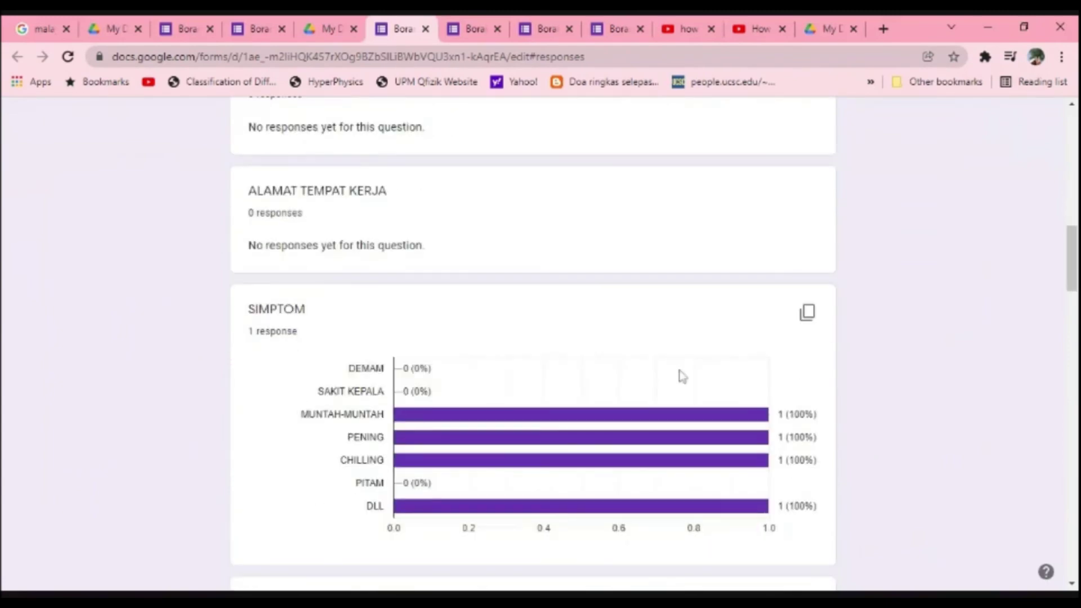
scroll(681, 376, "down", 8)
scroll(682, 376, "down", 14)
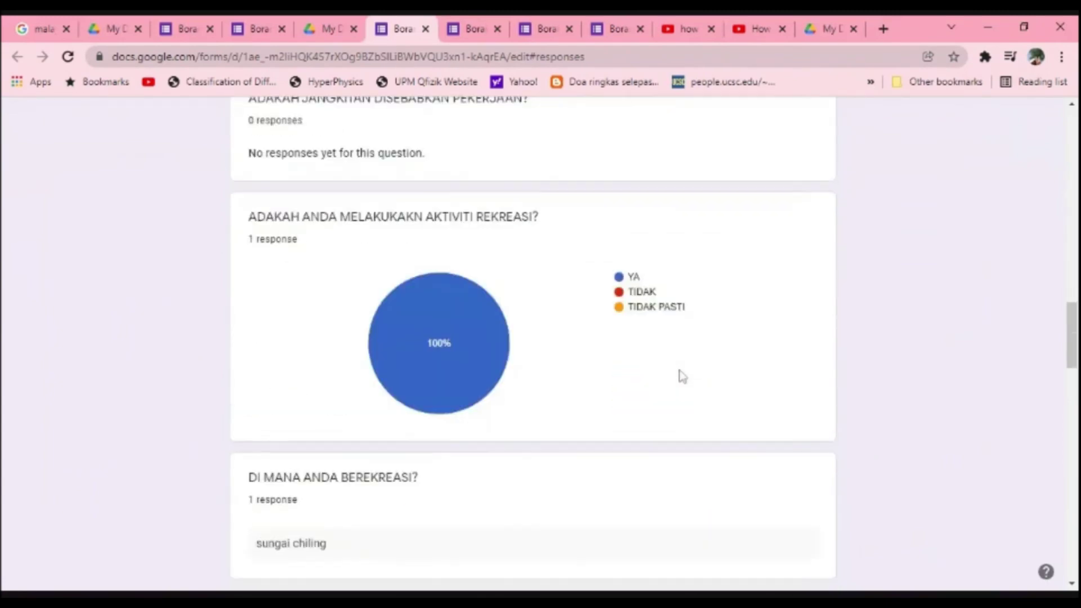
scroll(681, 377, "down", 6)
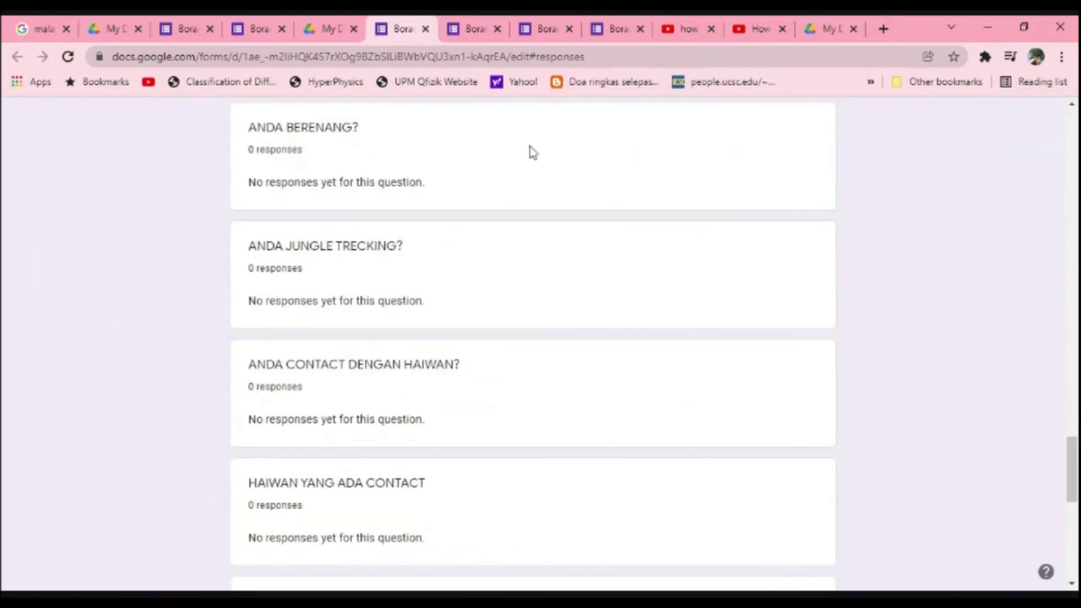
left_click(472, 33)
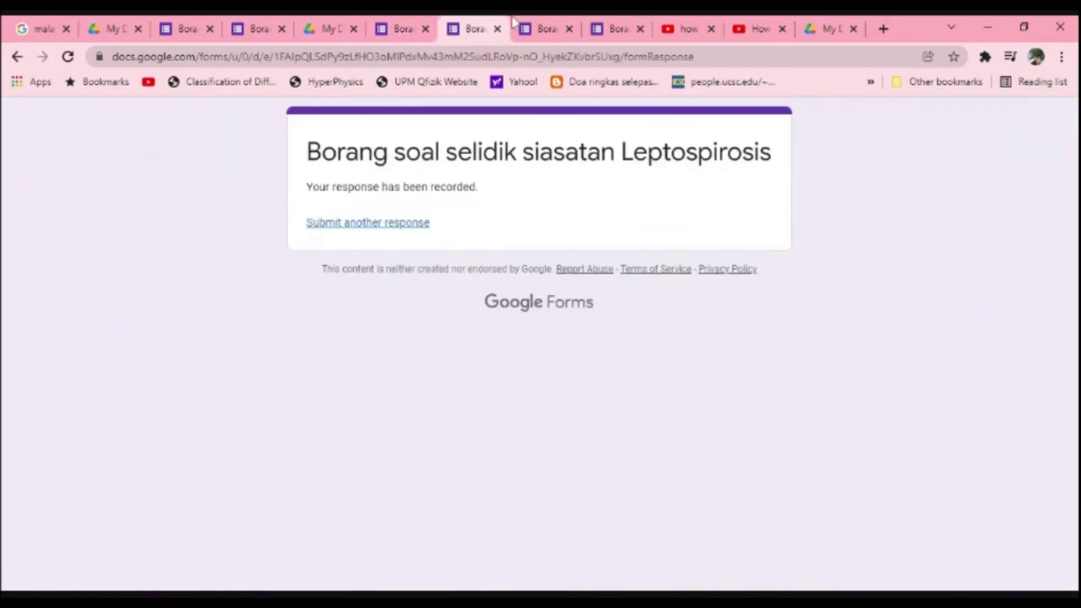
left_click(529, 20)
scroll(667, 367, "down", 1)
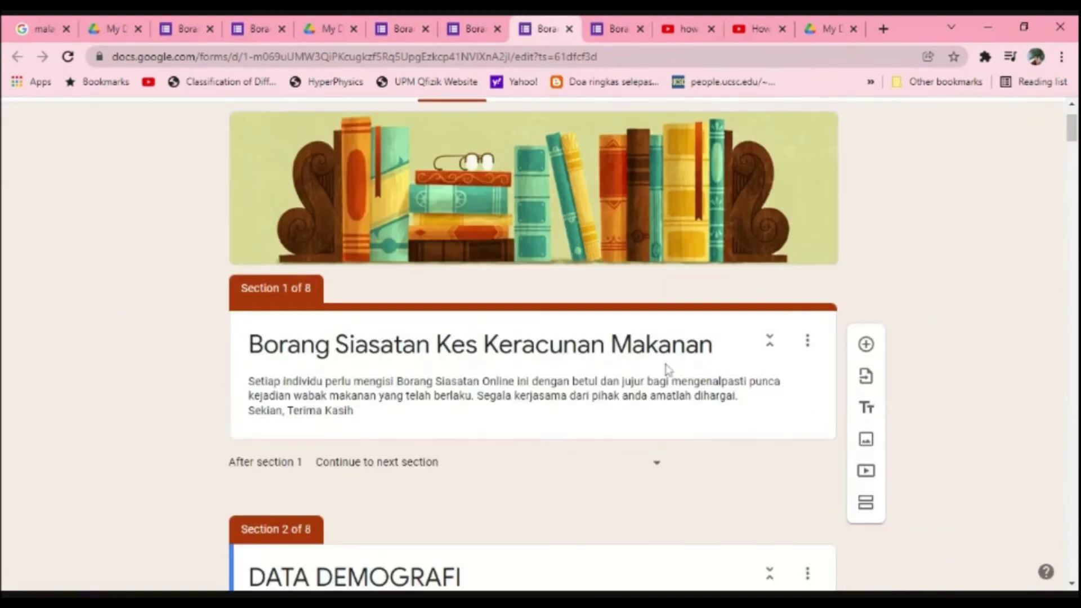
scroll(667, 369, "down", 2)
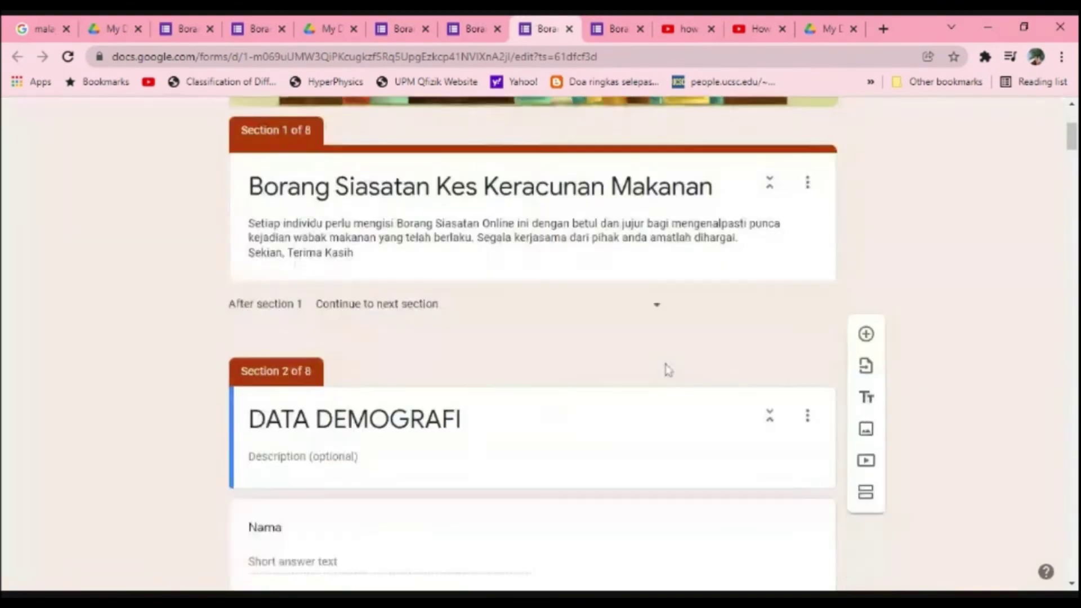
scroll(666, 367, "up", 3)
scroll(668, 370, "down", 5)
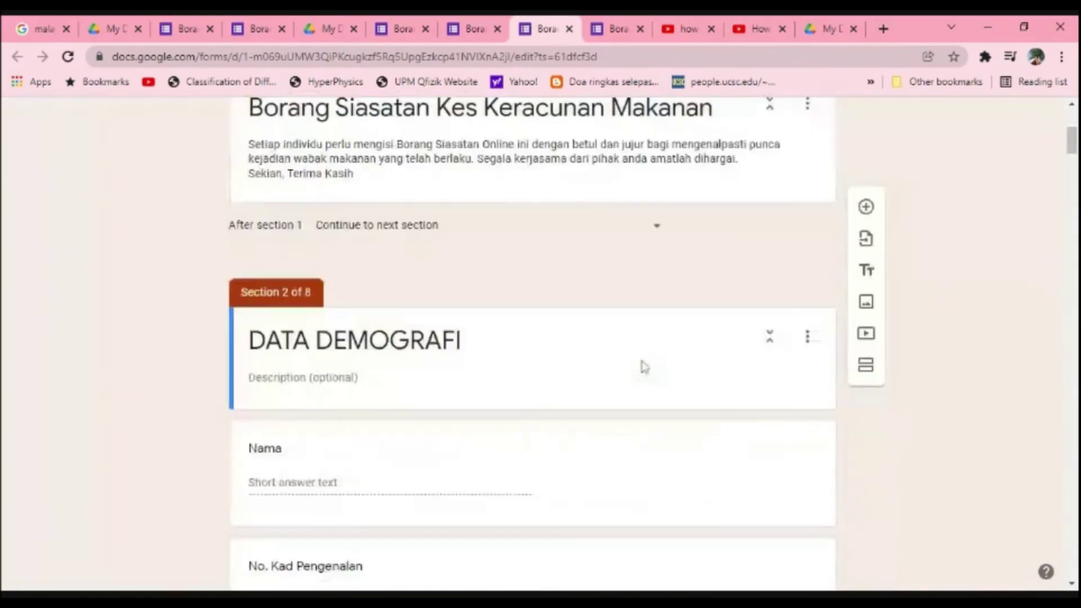
scroll(645, 367, "down", 8)
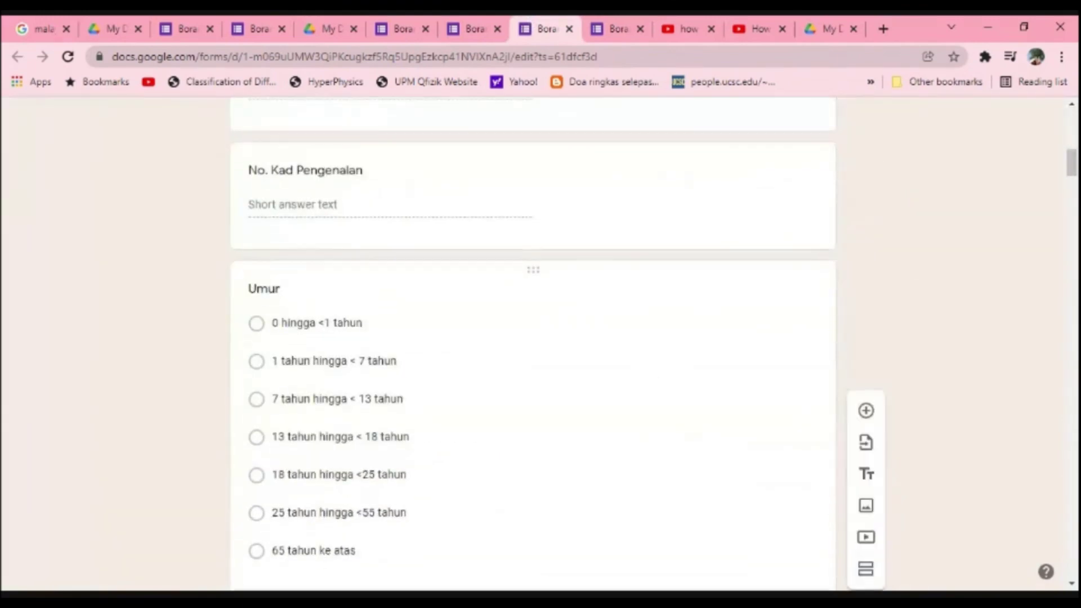
scroll(644, 367, "down", 4)
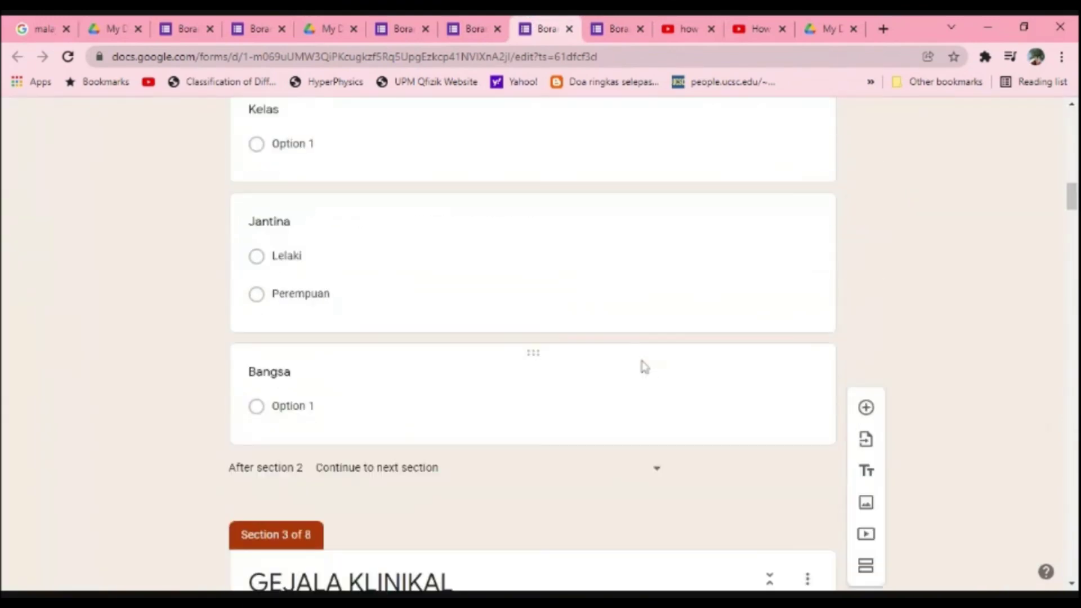
scroll(644, 367, "up", 8)
scroll(644, 367, "up", 9)
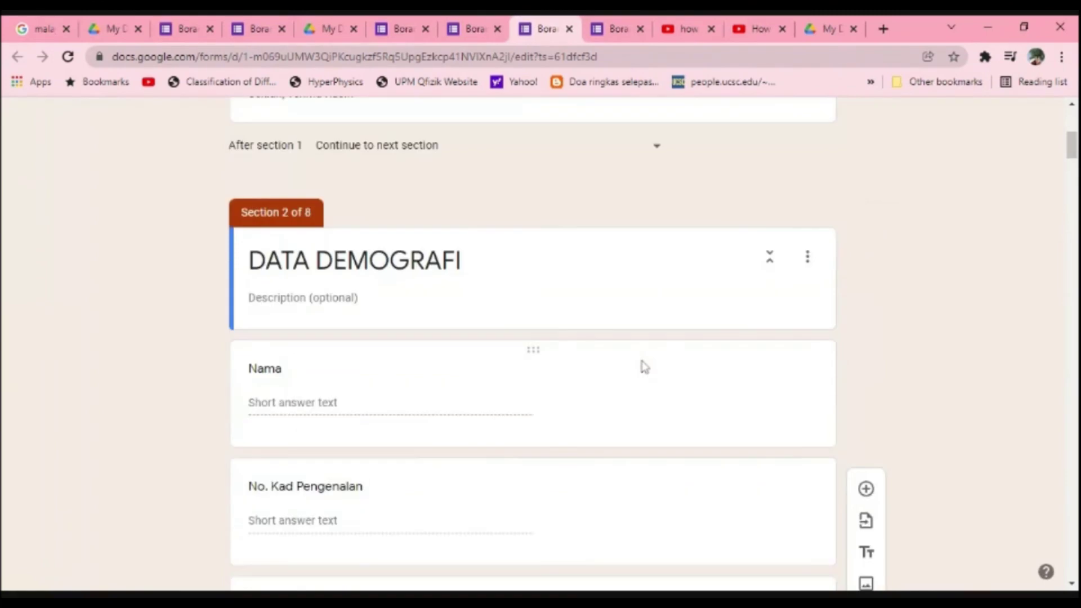
scroll(292, 233, "up", 6)
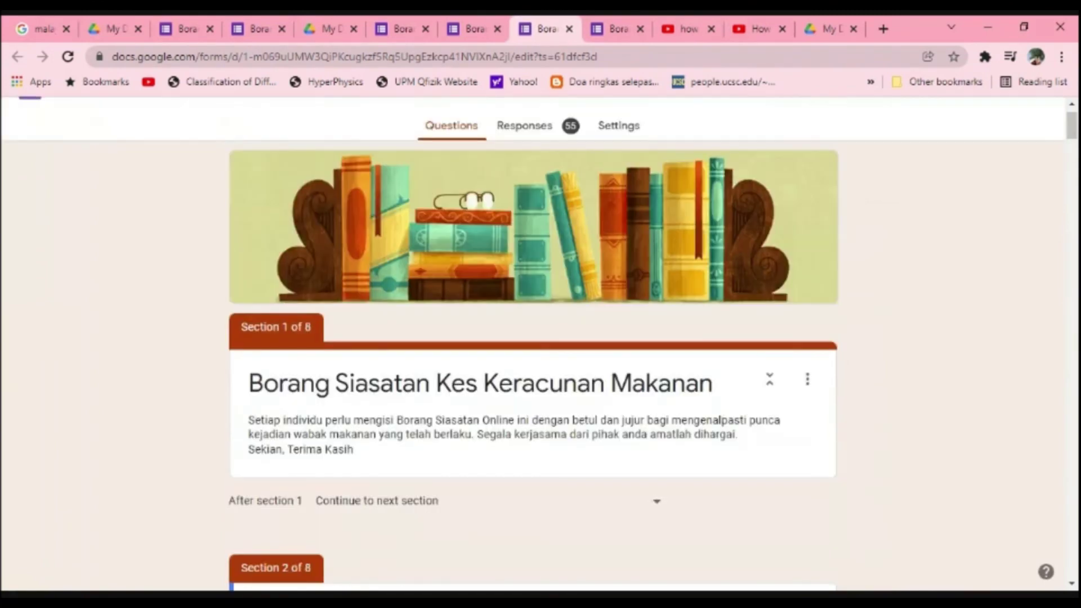
scroll(531, 179, "up", 1)
left_click(529, 177)
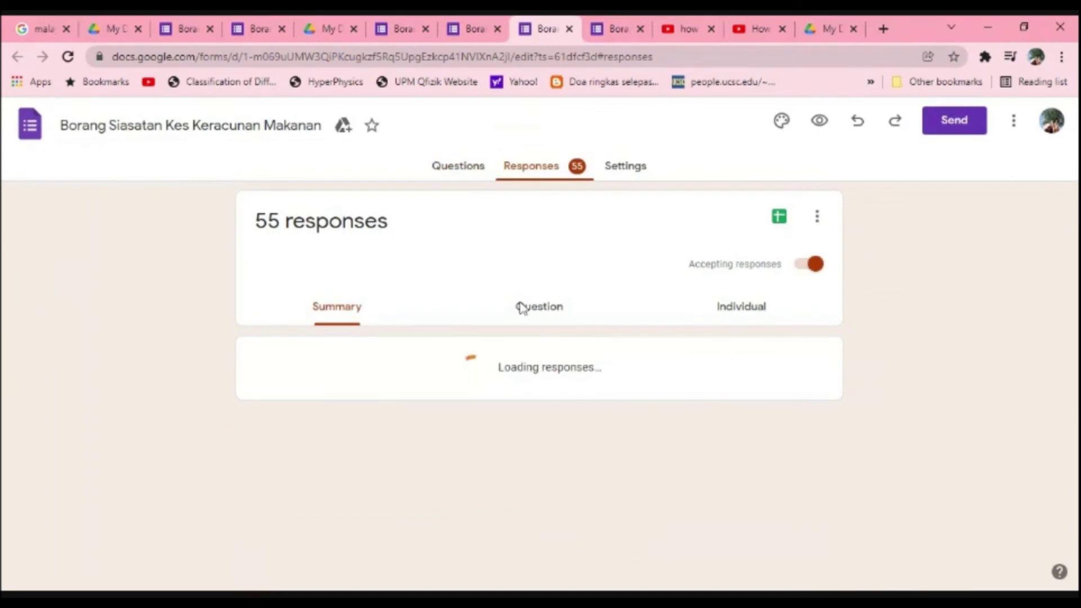
scroll(522, 307, "down", 5)
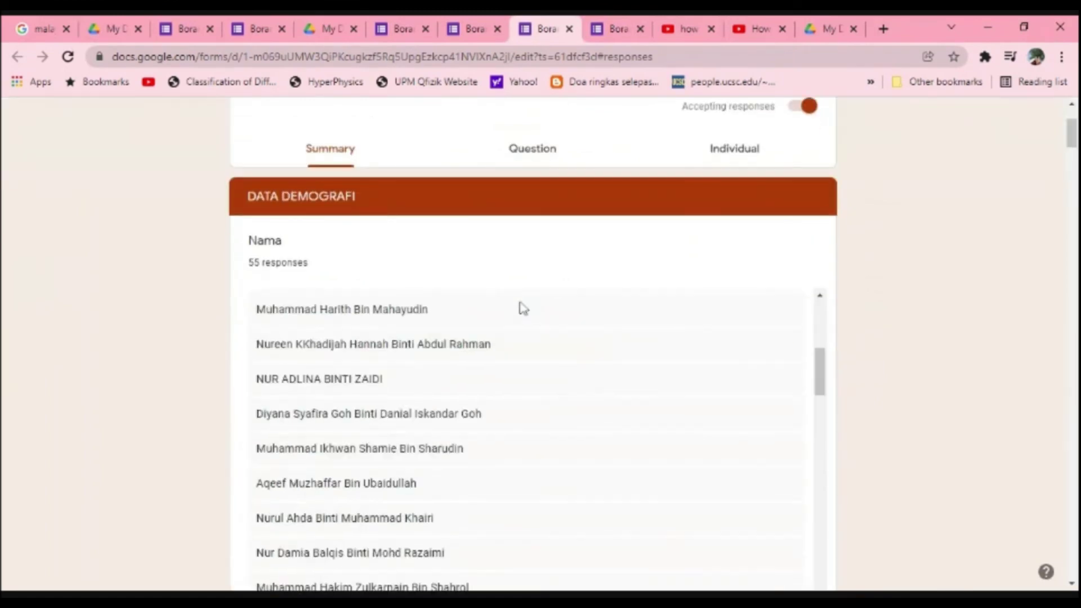
scroll(522, 307, "down", 4)
scroll(1028, 350, "down", 7)
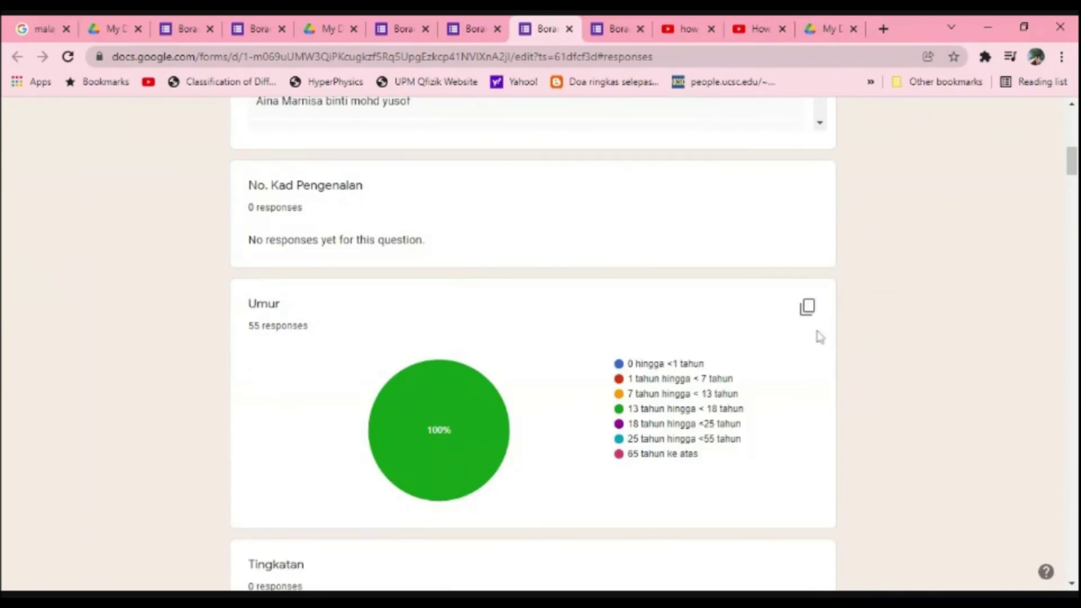
scroll(818, 336, "down", 3)
scroll(744, 343, "up", 8)
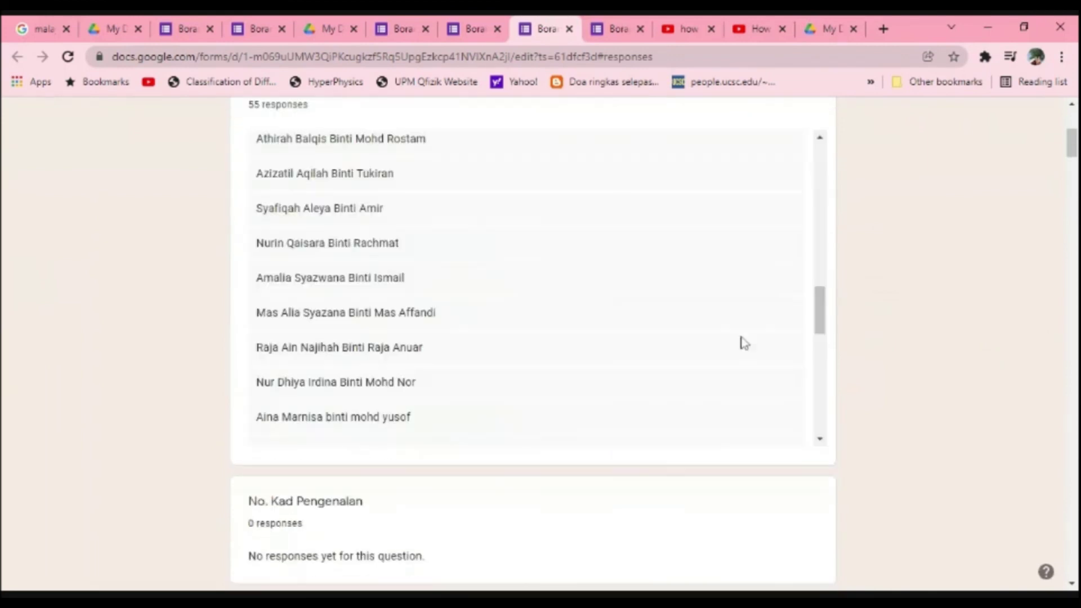
scroll(740, 348, "down", 8)
scroll(736, 353, "down", 3)
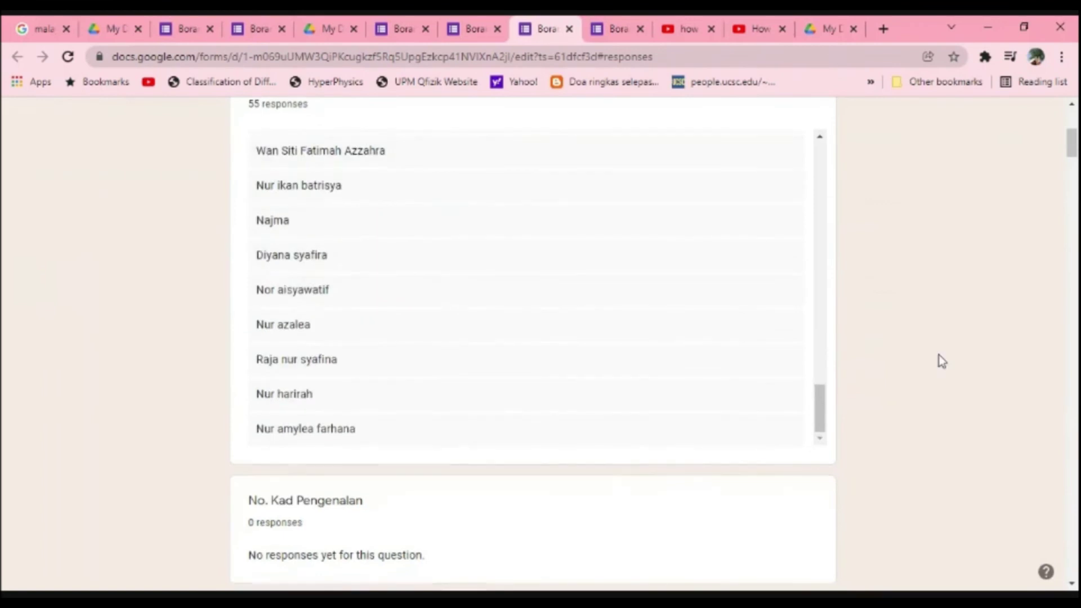
scroll(937, 355, "down", 8)
mouse_move(396, 250)
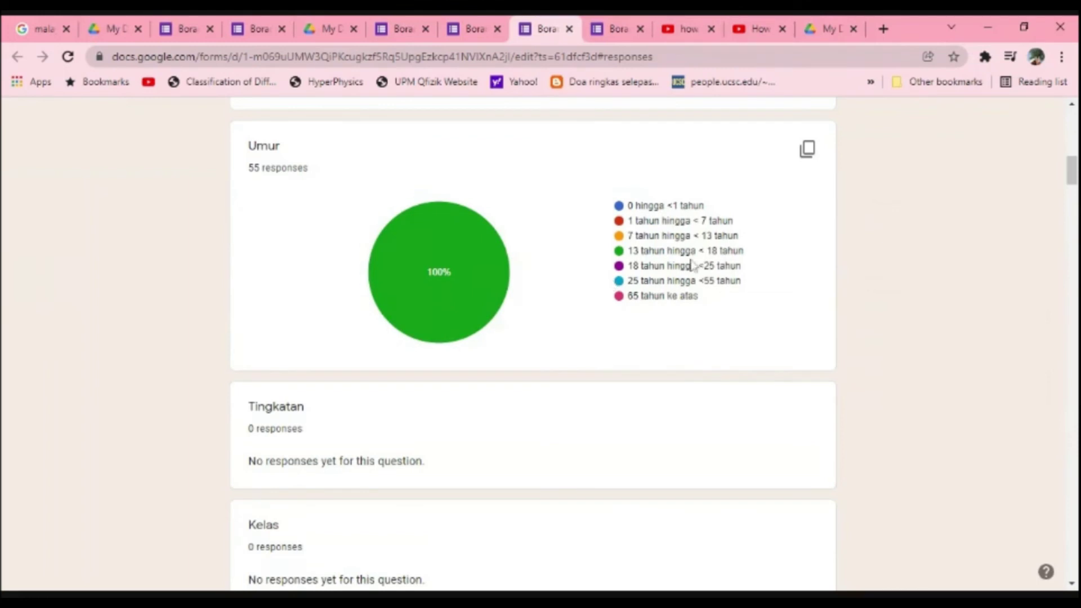
scroll(682, 295, "up", 7)
scroll(678, 297, "up", 3)
scroll(675, 301, "down", 12)
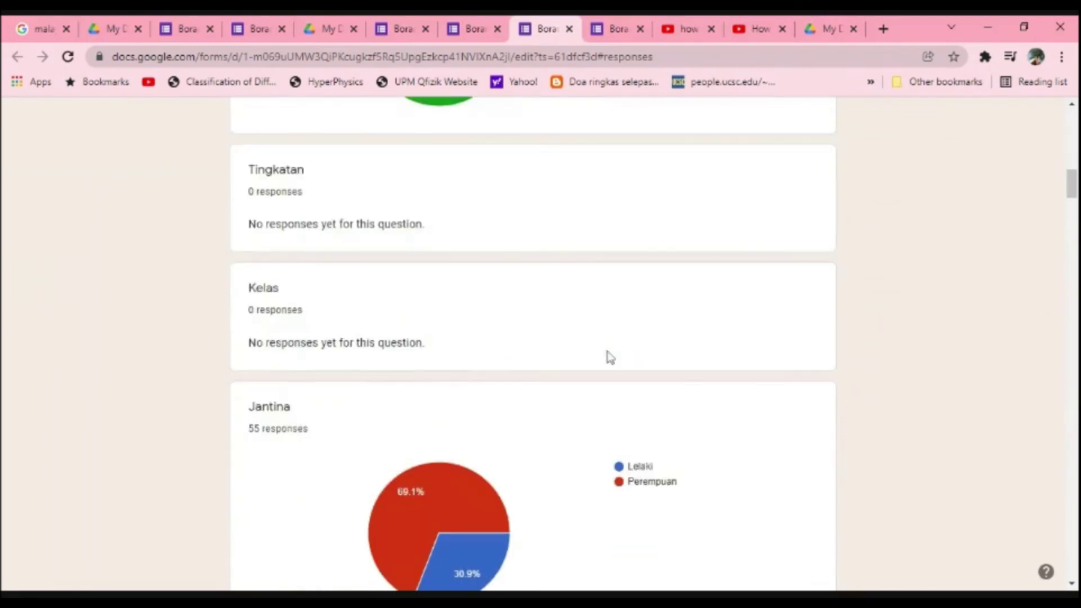
scroll(610, 358, "down", 1)
scroll(608, 359, "down", 1)
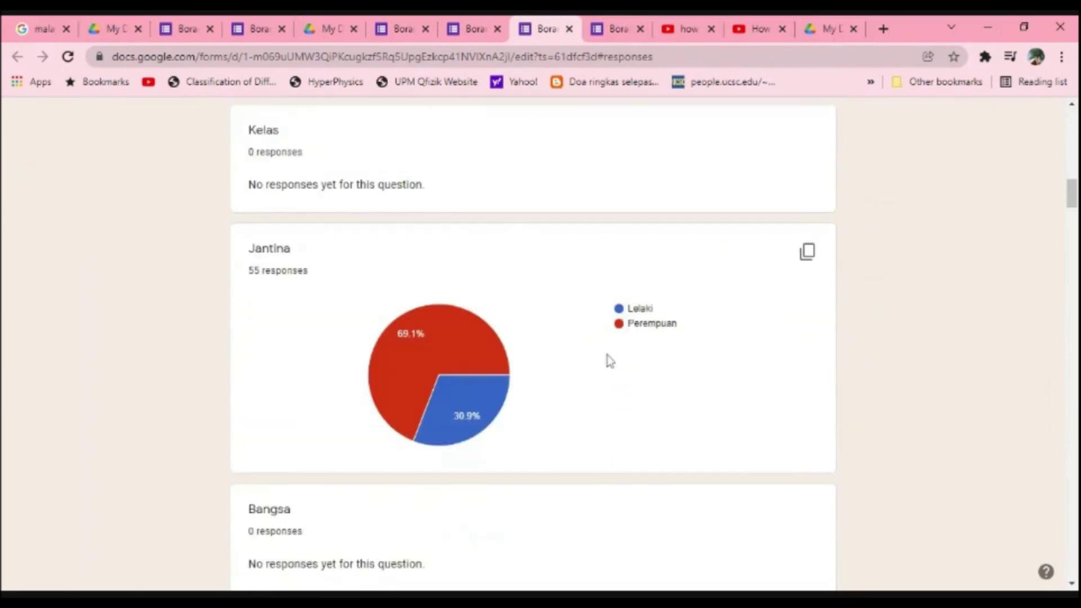
scroll(605, 354, "down", 2)
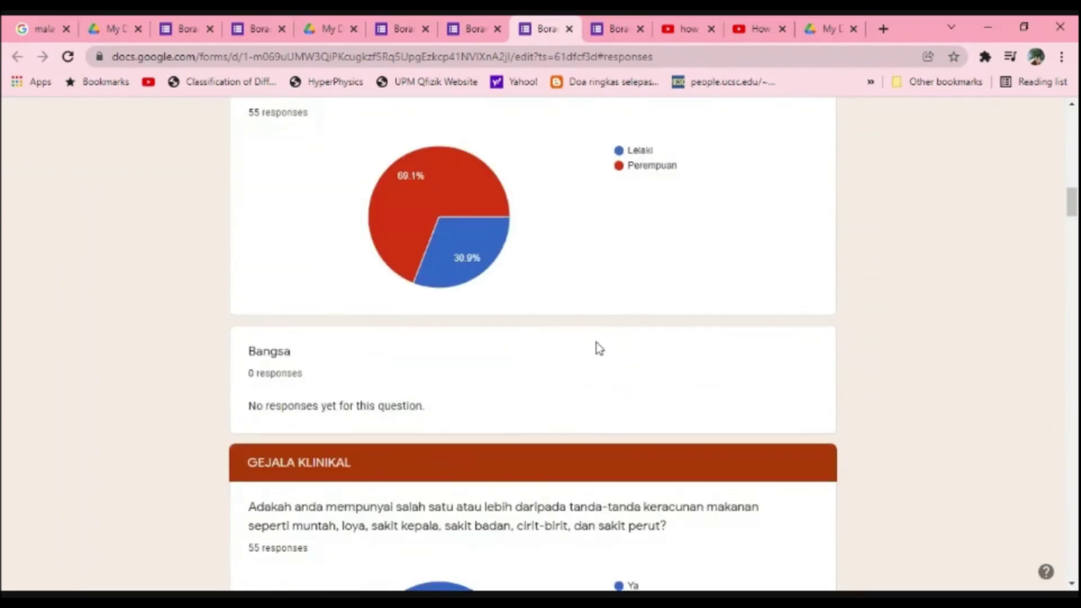
scroll(599, 348, "down", 5)
scroll(594, 355, "up", 1)
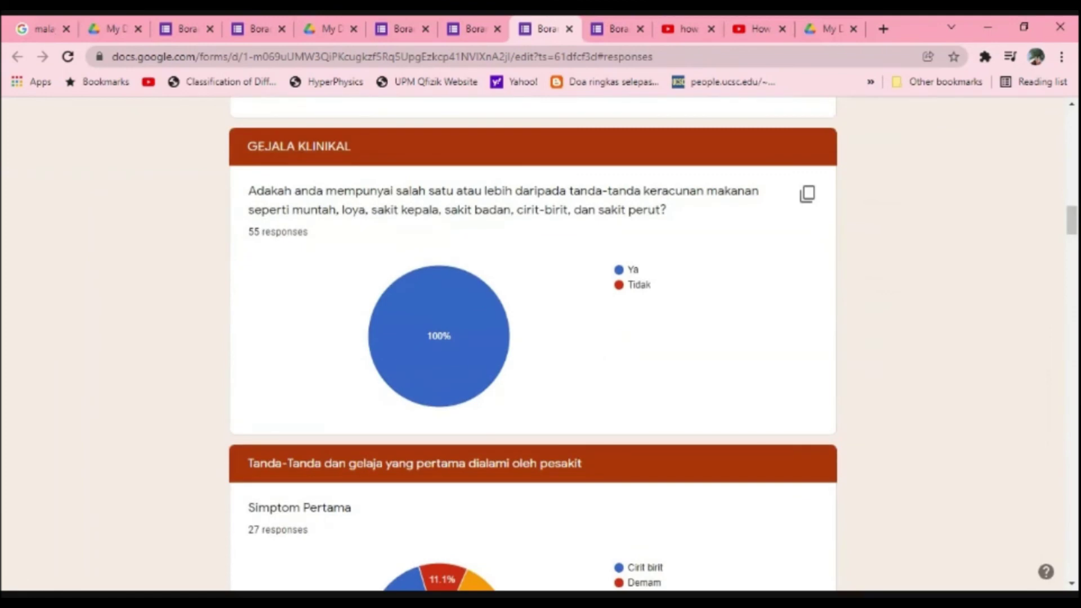
scroll(597, 369, "down", 3)
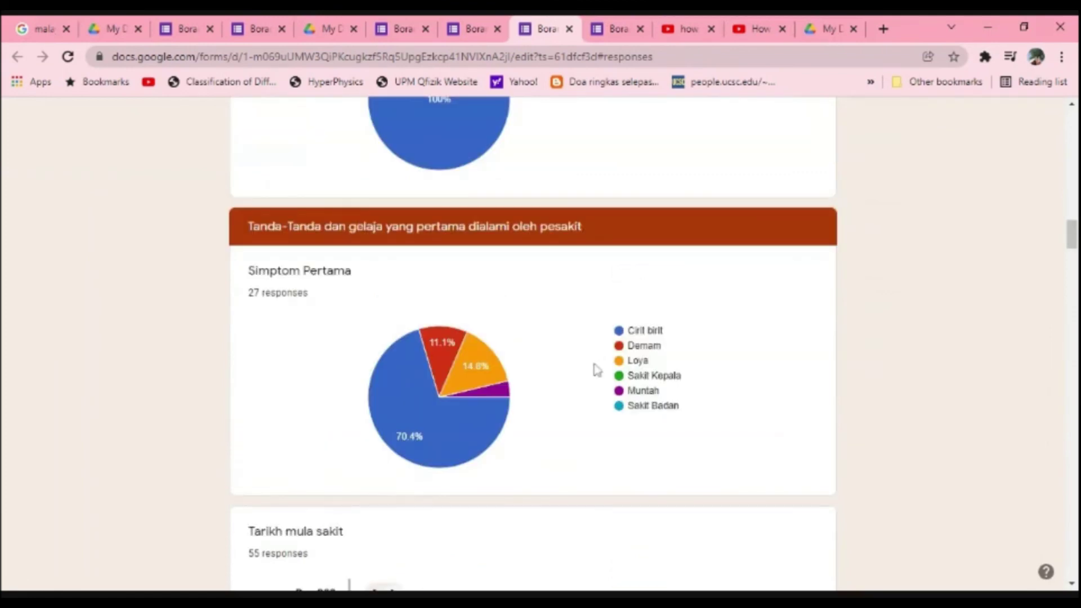
scroll(598, 370, "down", 1)
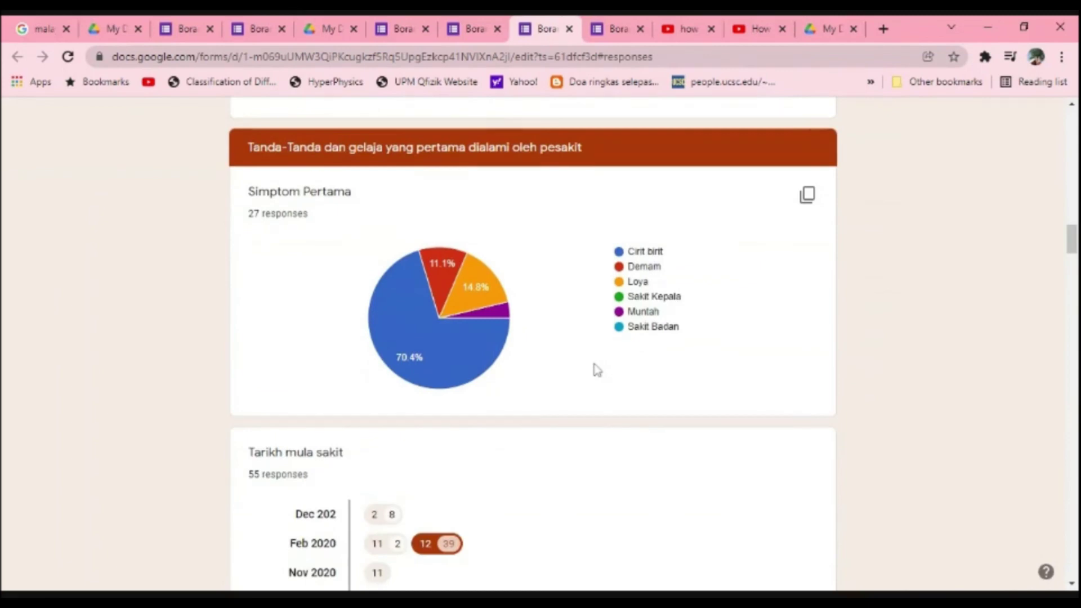
scroll(598, 370, "down", 2)
scroll(597, 371, "down", 1)
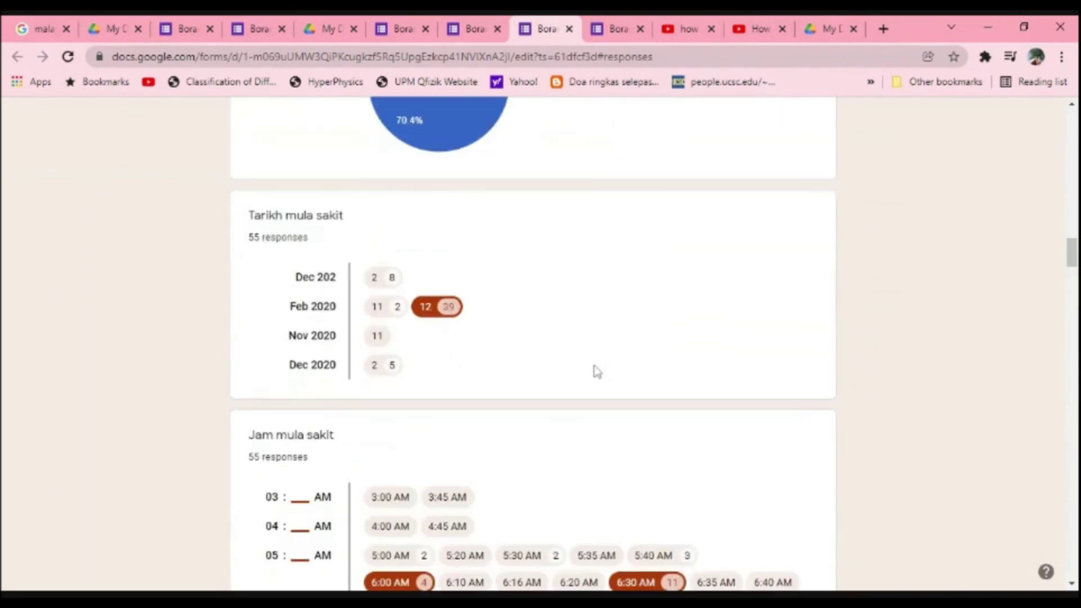
scroll(597, 371, "down", 4)
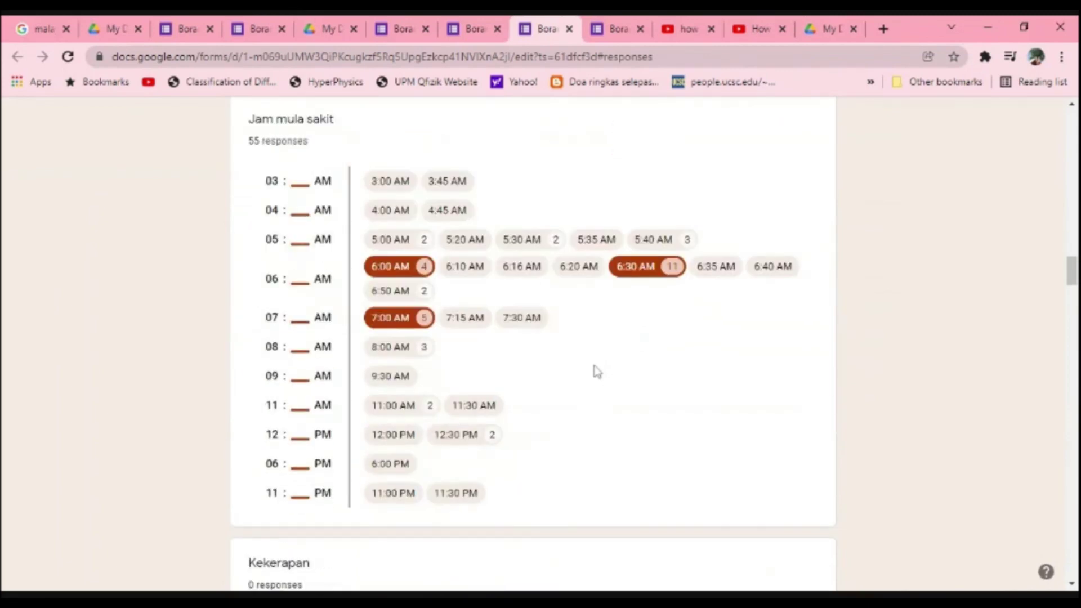
scroll(597, 371, "down", 4)
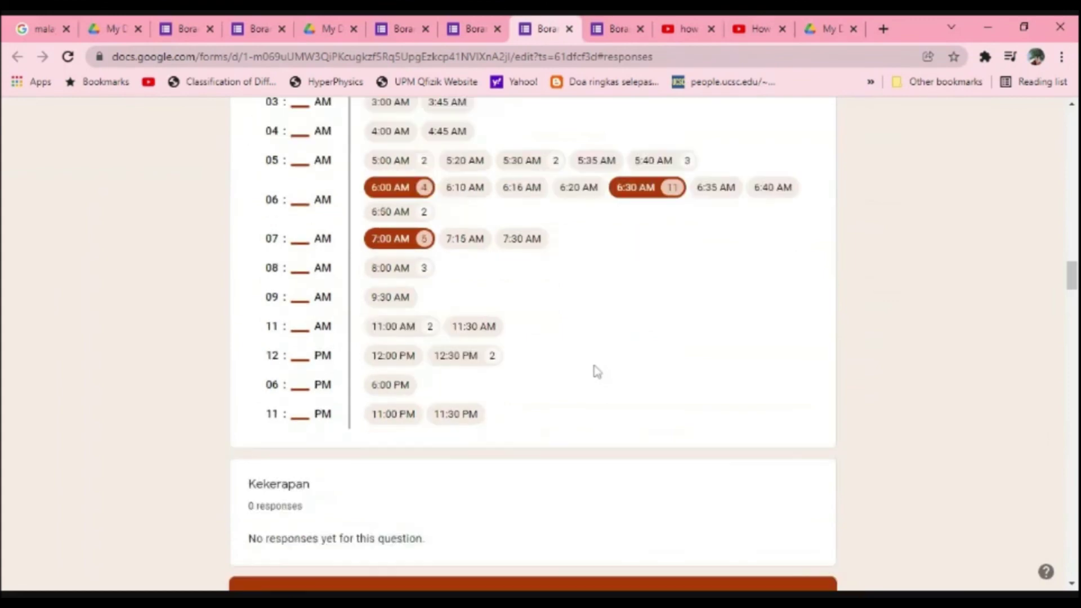
scroll(598, 372, "down", 3)
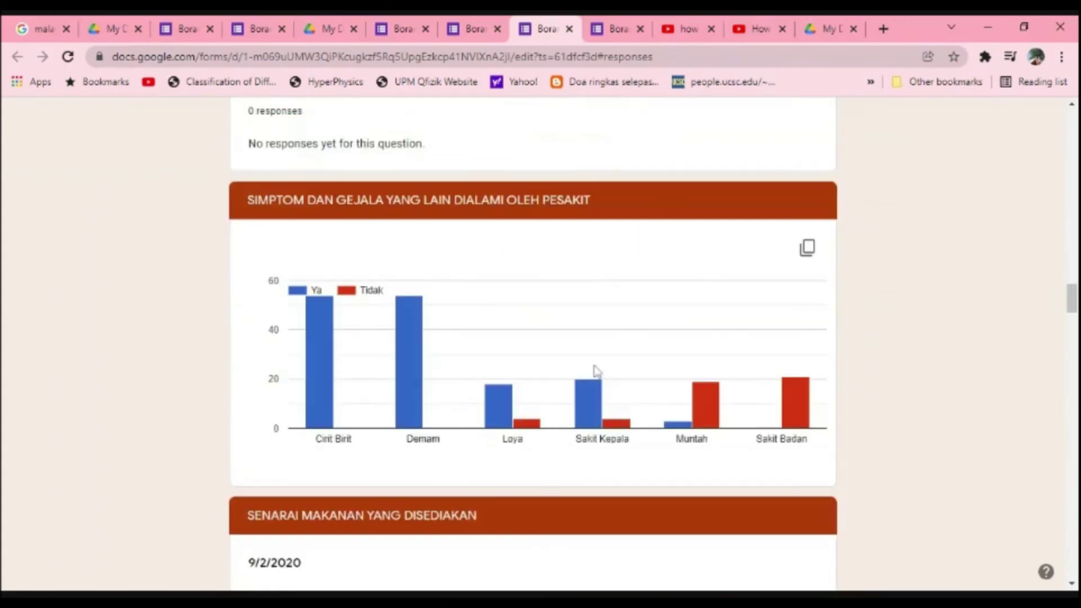
scroll(597, 371, "down", 10)
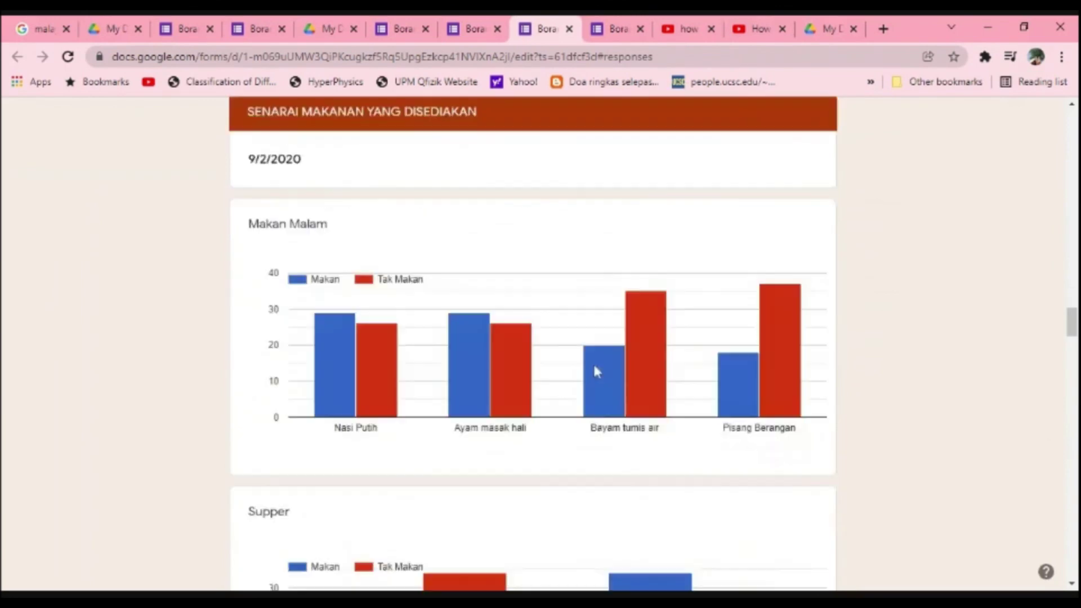
scroll(597, 371, "down", 18)
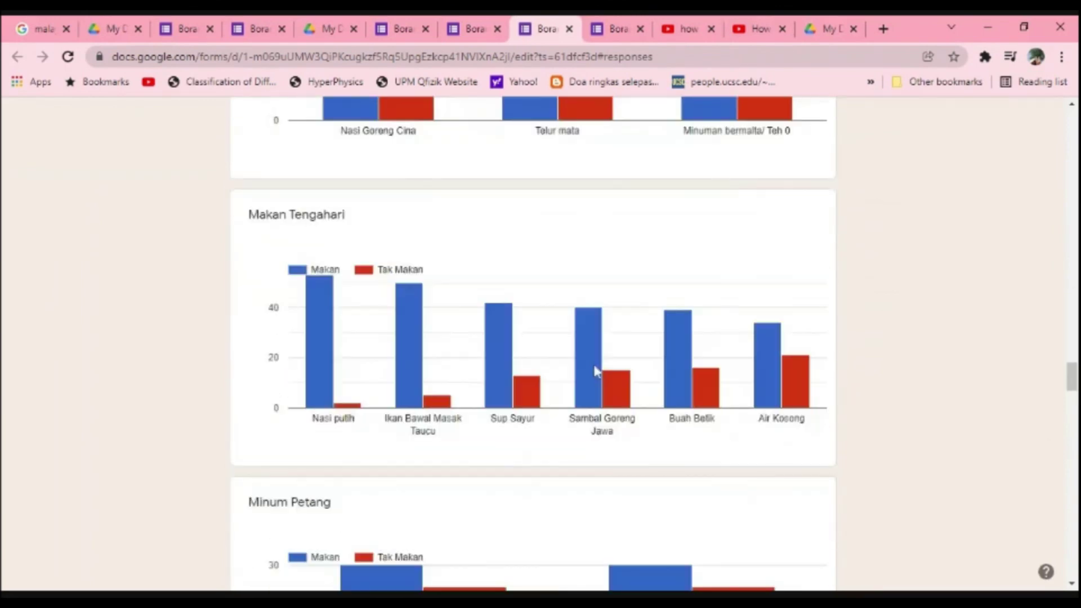
scroll(597, 371, "down", 14)
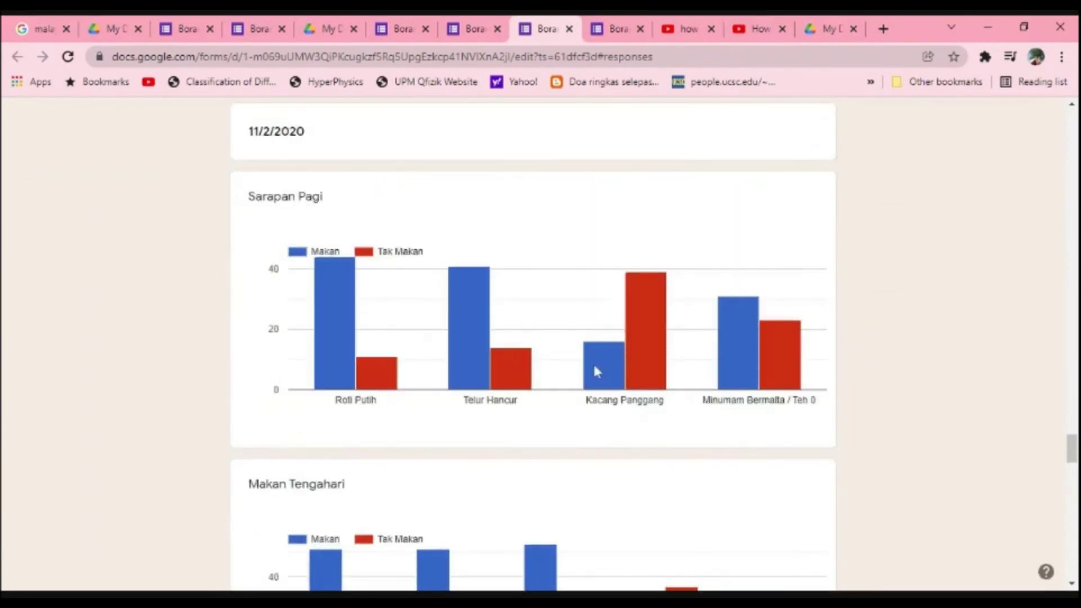
scroll(597, 371, "down", 7)
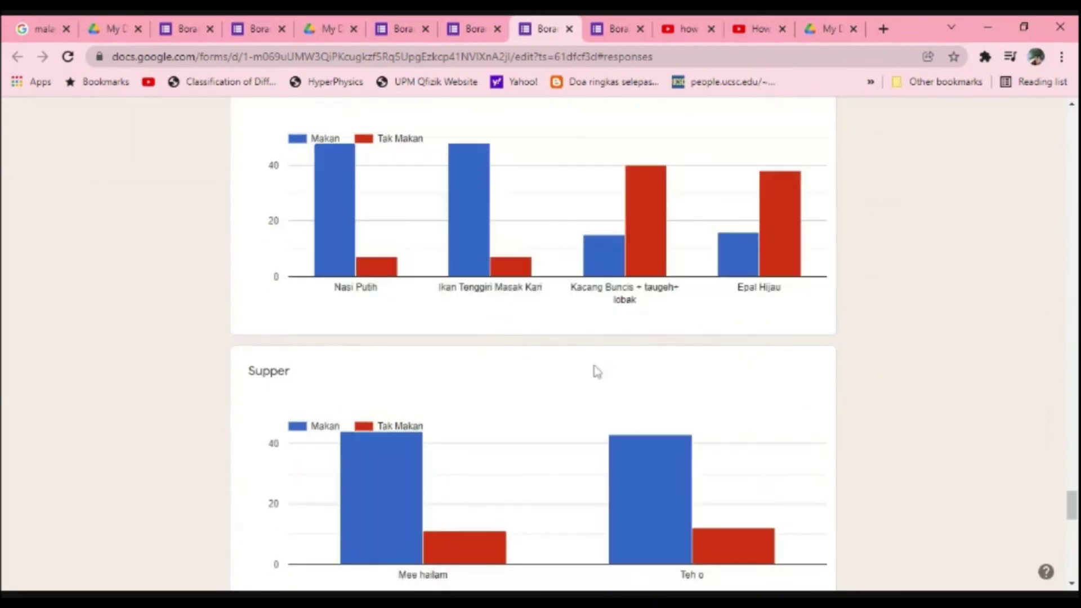
scroll(844, 411, "down", 6)
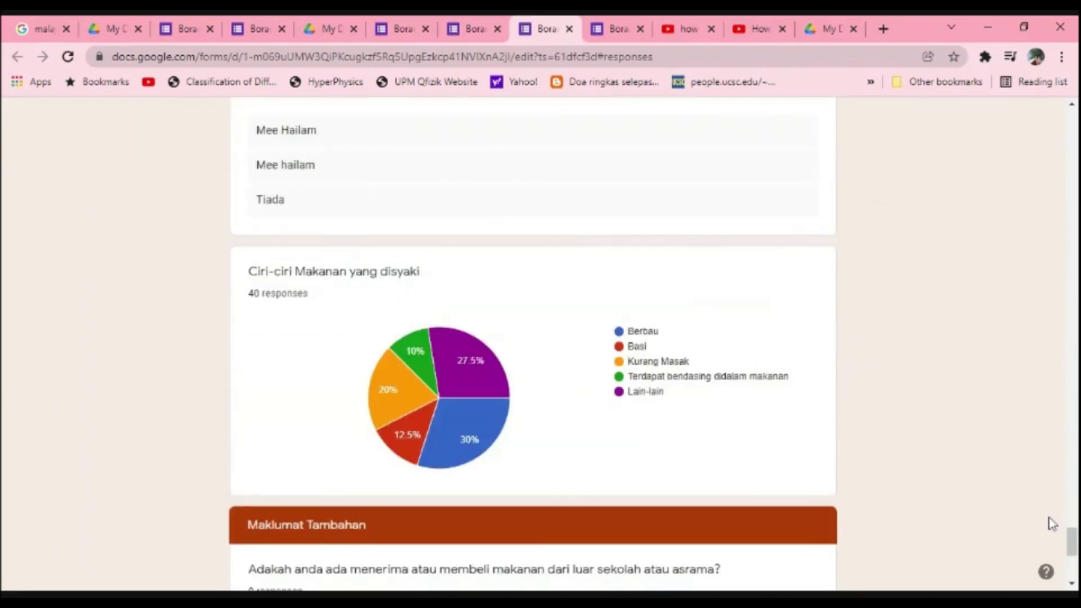
left_click_drag(1071, 540, 1071, 115)
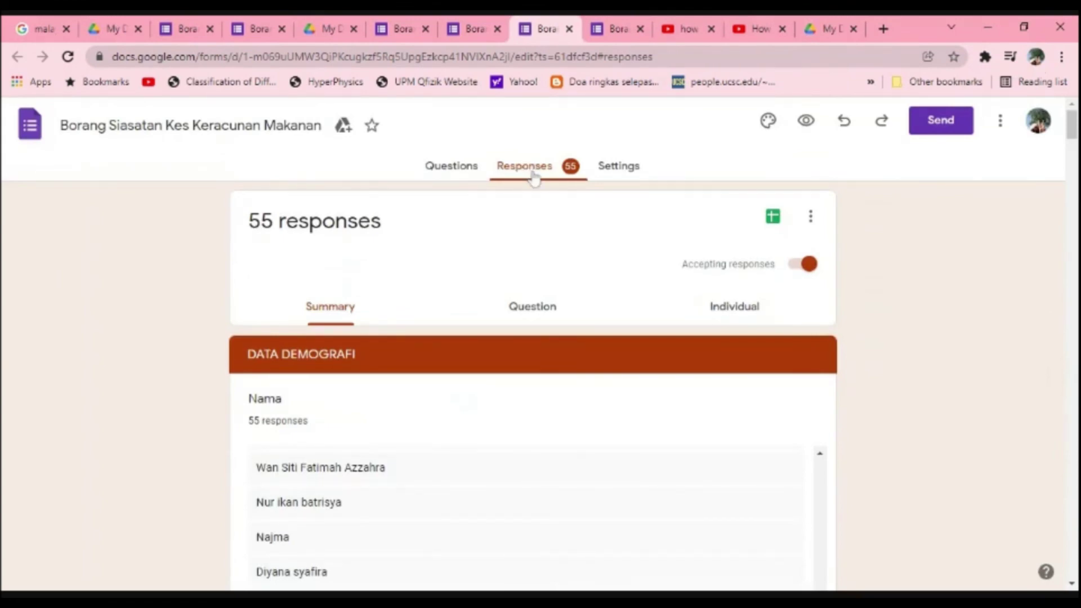
Step: Download the Keracunan Makanan form's responses as a .csv file and select the downloaded archive
left_click(811, 216)
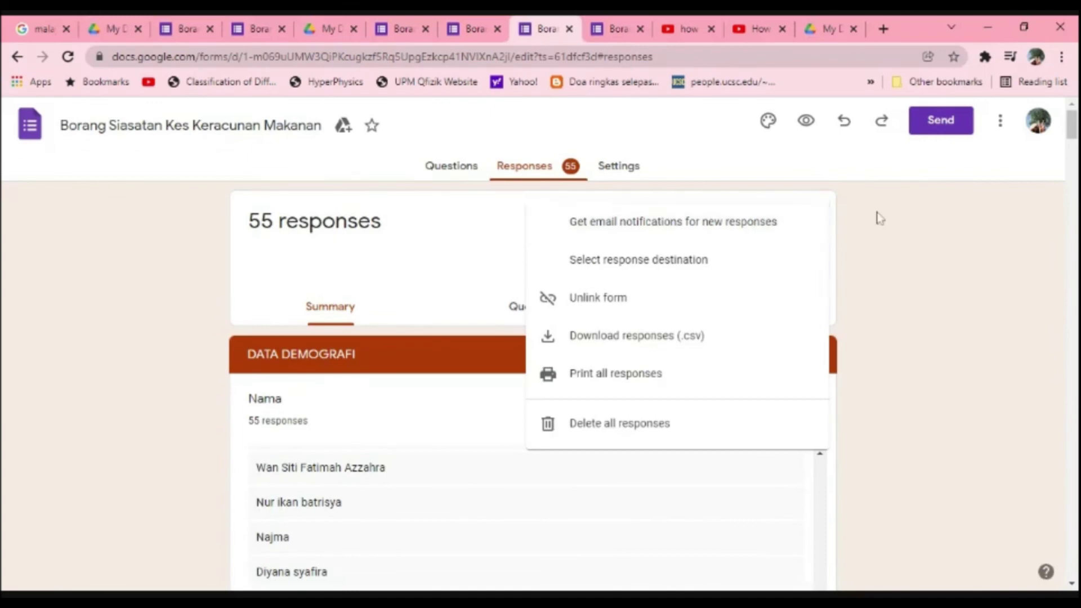
left_click(876, 217)
left_click(809, 226)
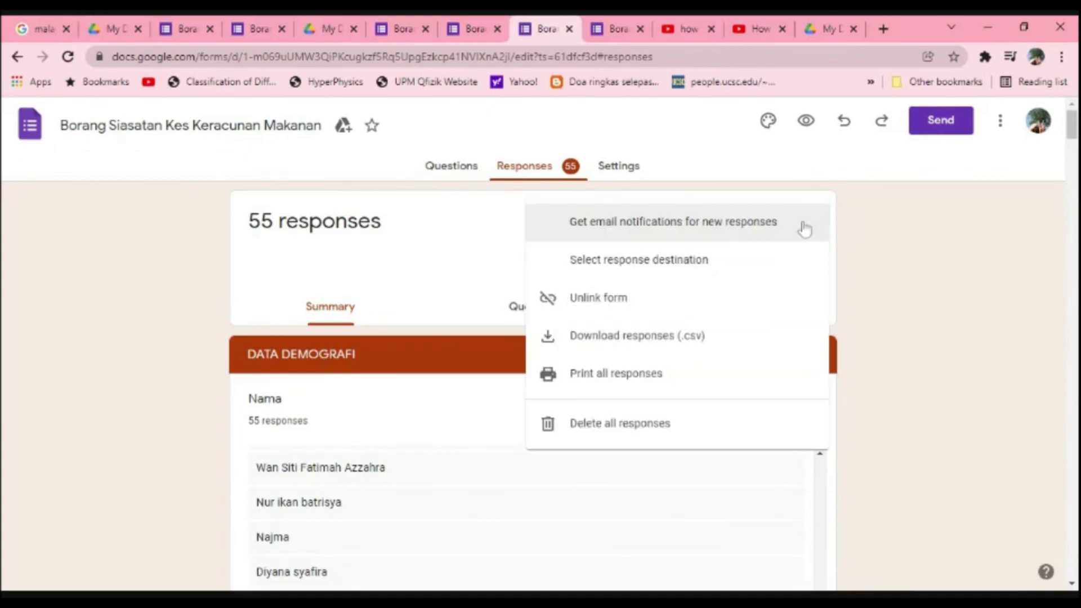
left_click(636, 341)
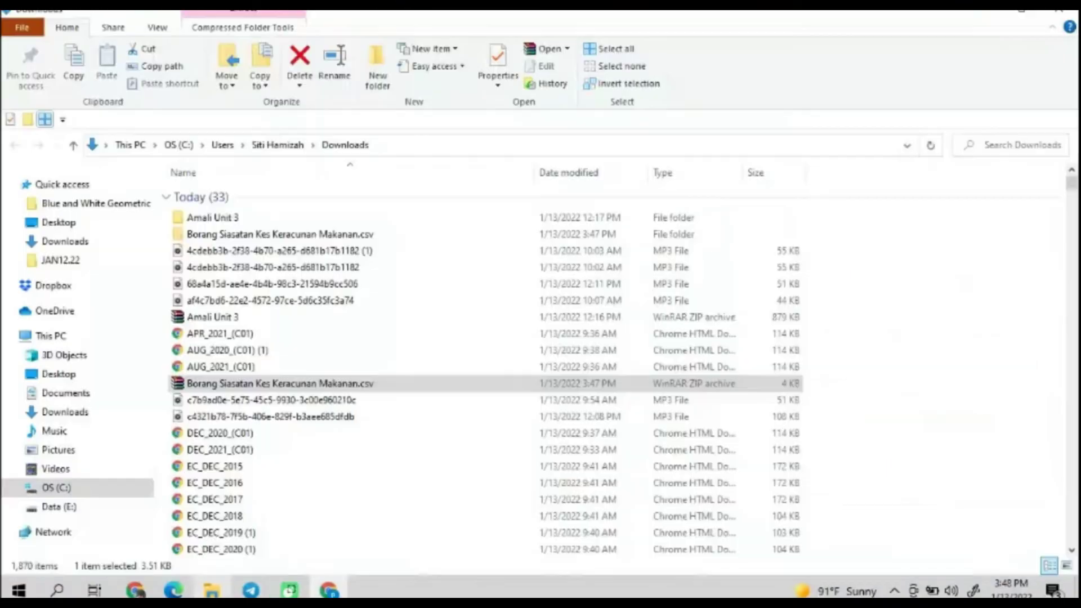
left_click(258, 388)
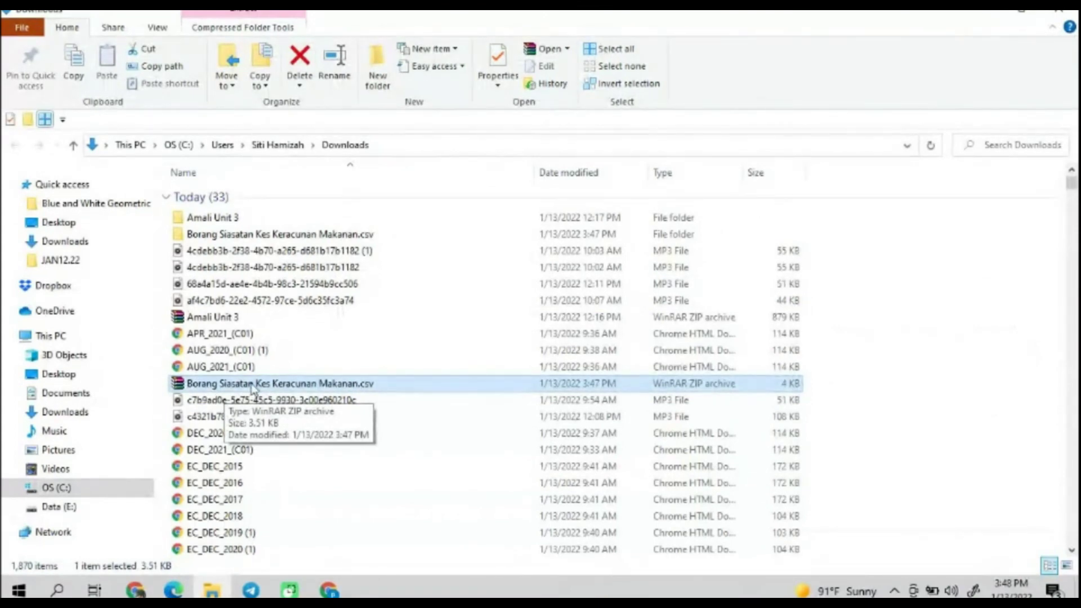
Step: Extract the responses zip into Downloads, replacing existing files, and open the extracted folder
right_click(325, 388)
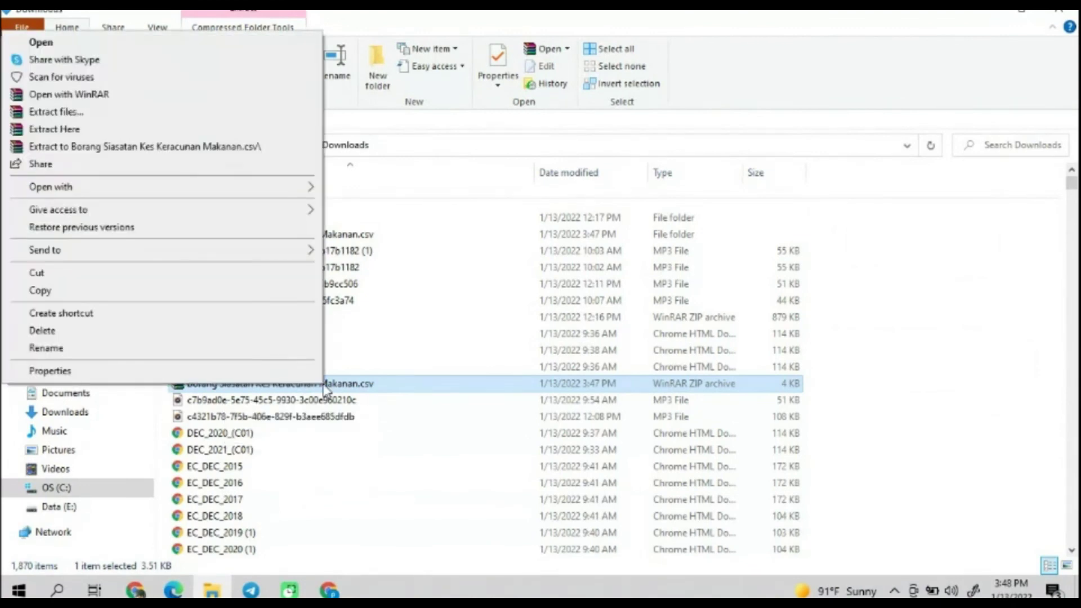
left_click(122, 116)
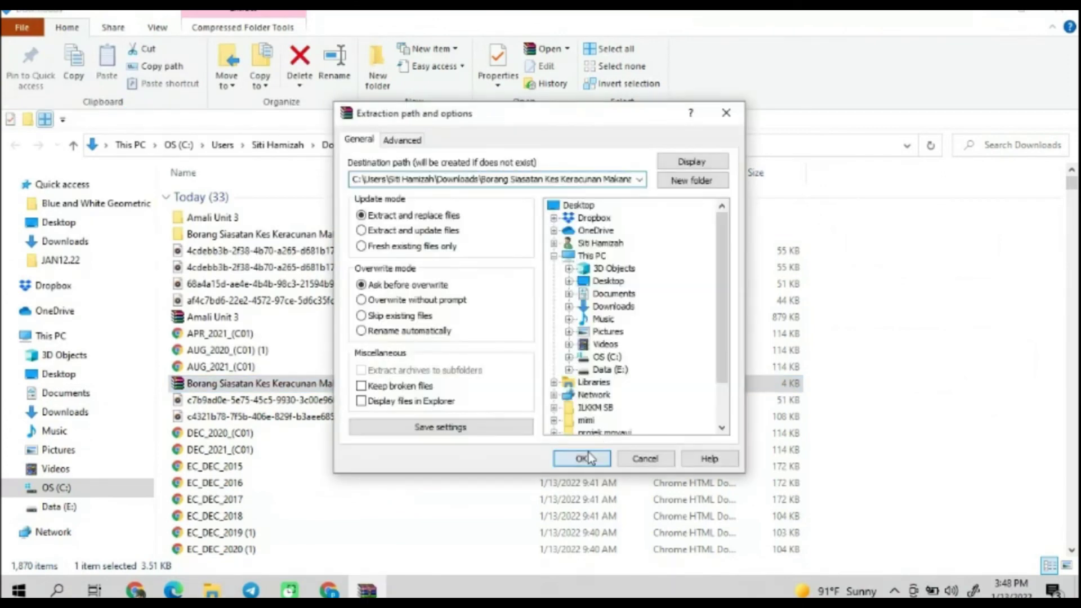
left_click(587, 457)
left_click(508, 378)
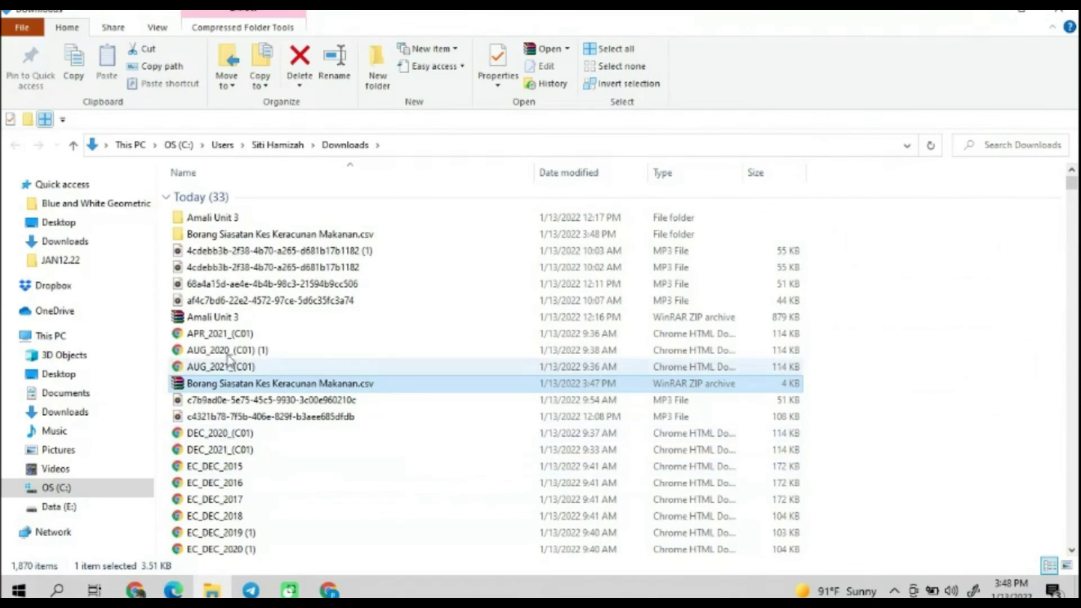
double_click(247, 234)
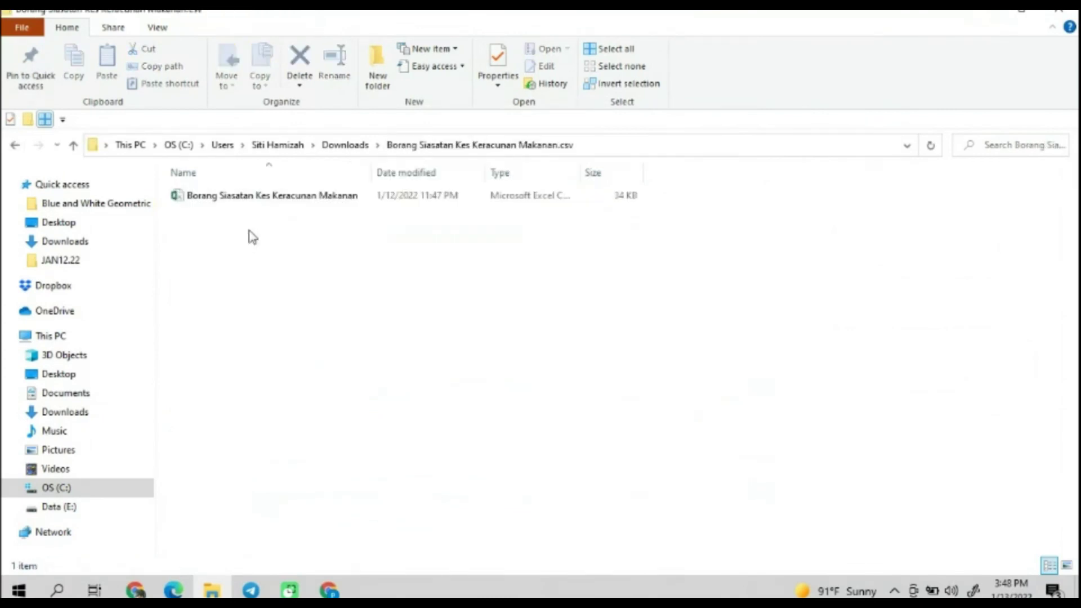
Step: Open the Borang Siasatan Kes Keracunan Makanan CSV in a maximized Excel window and dismiss document recovery
double_click(298, 198)
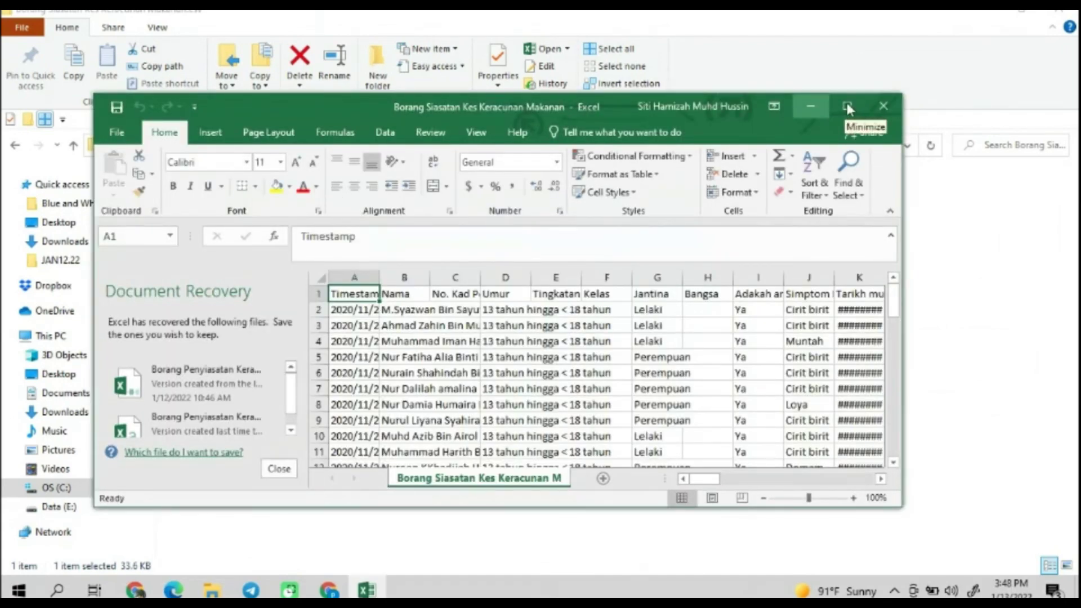
left_click(847, 106)
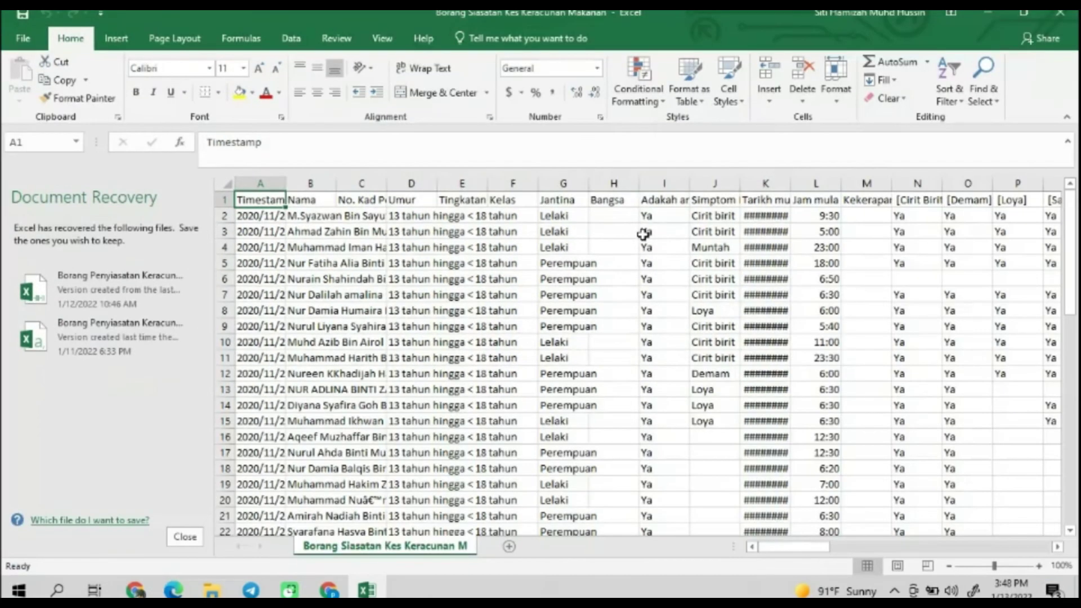
left_click(184, 537)
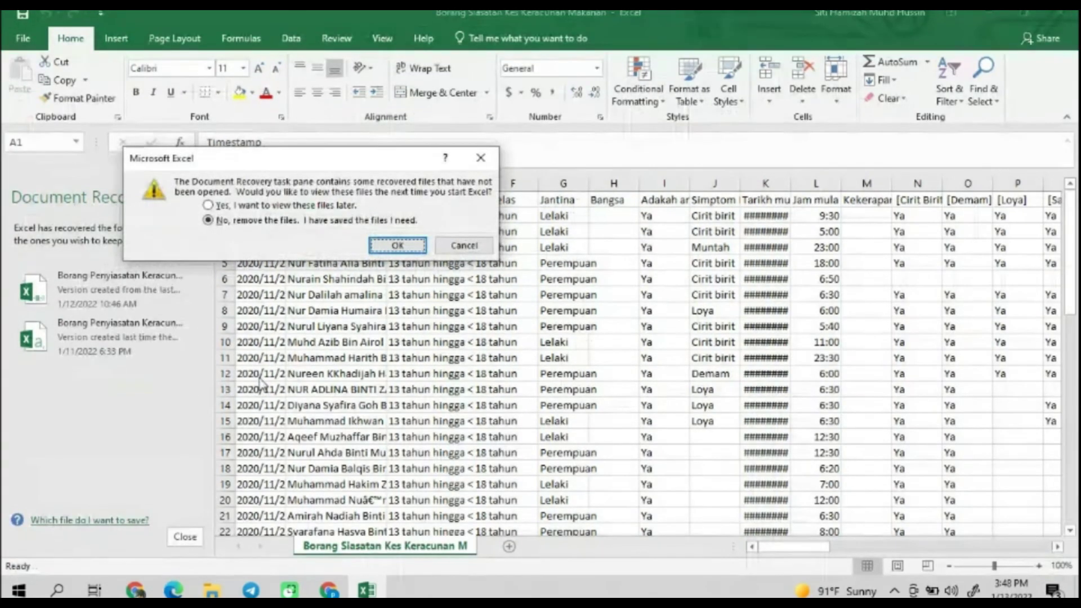
left_click(491, 165)
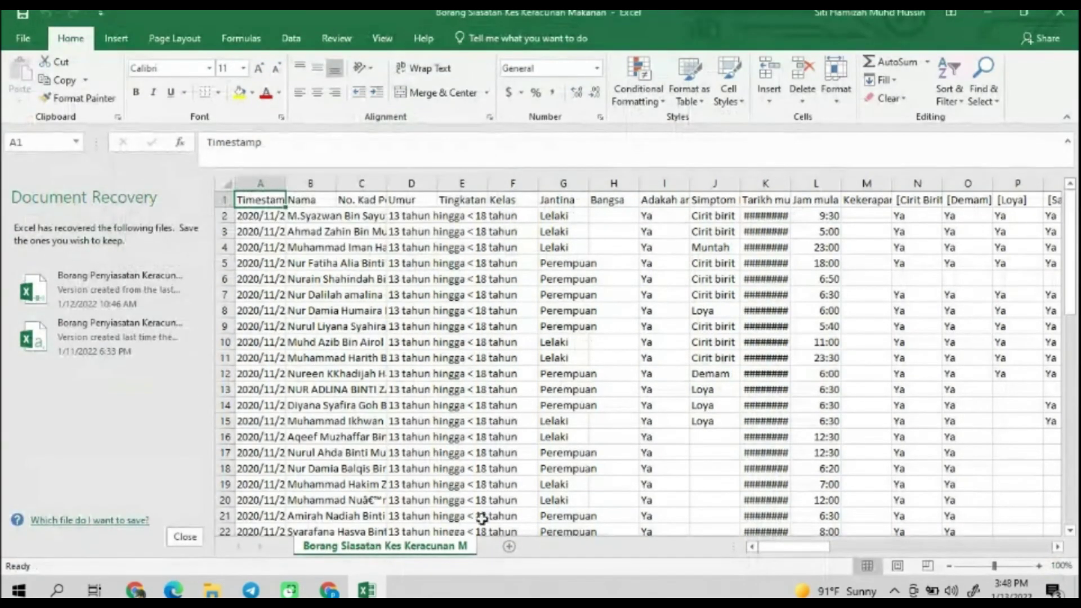